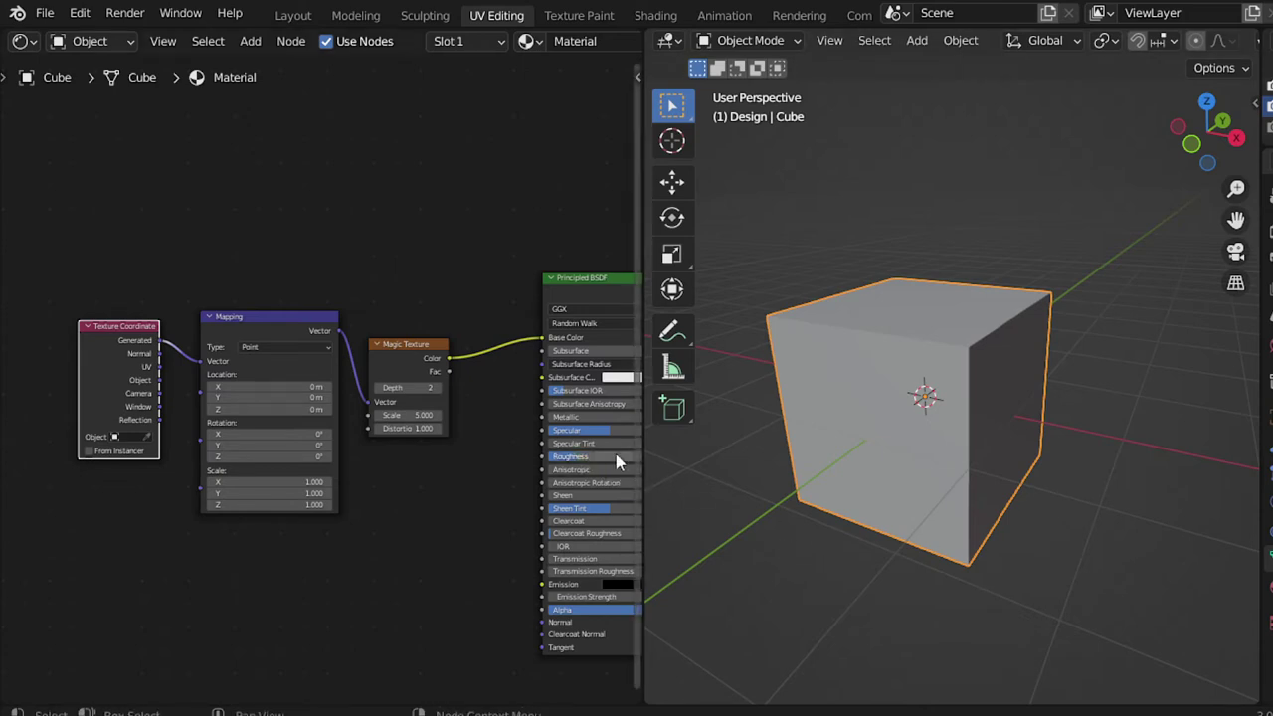
# Delete every node in the material and rename the material to 'cube'
pyautogui.press('a')
pyautogui.press('x')
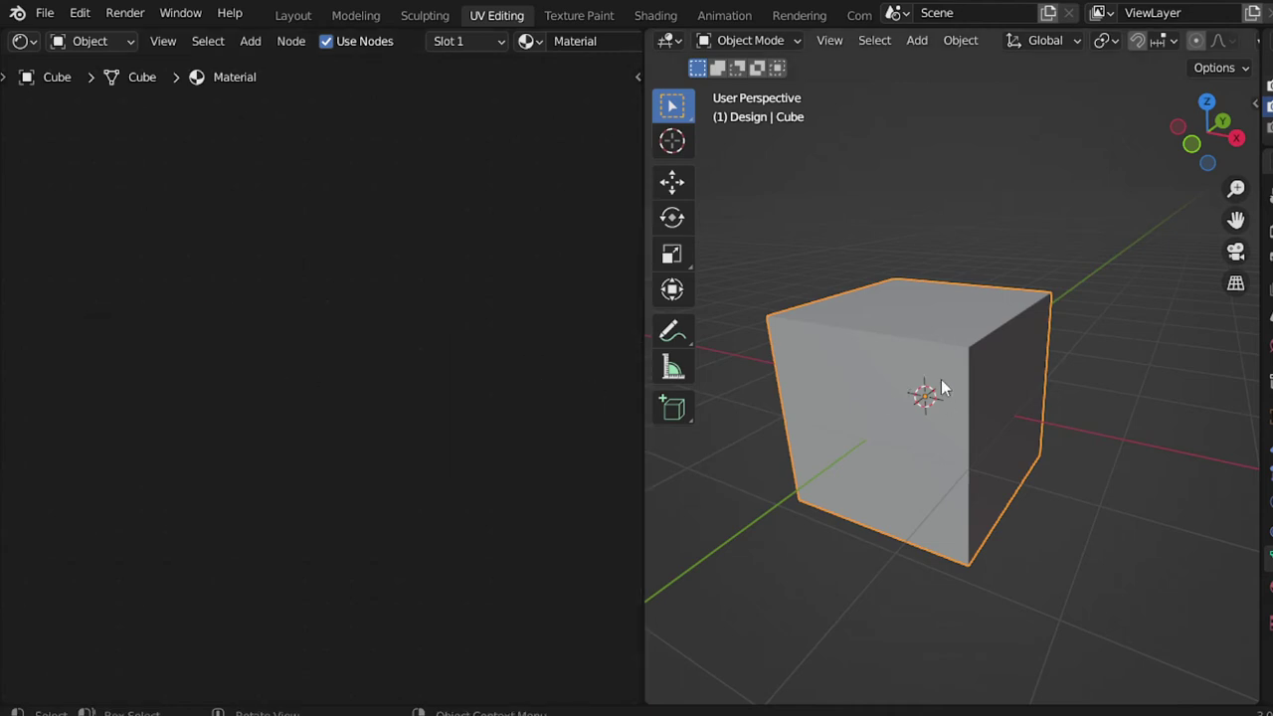
pyautogui.click(589, 41)
pyautogui.write('g')
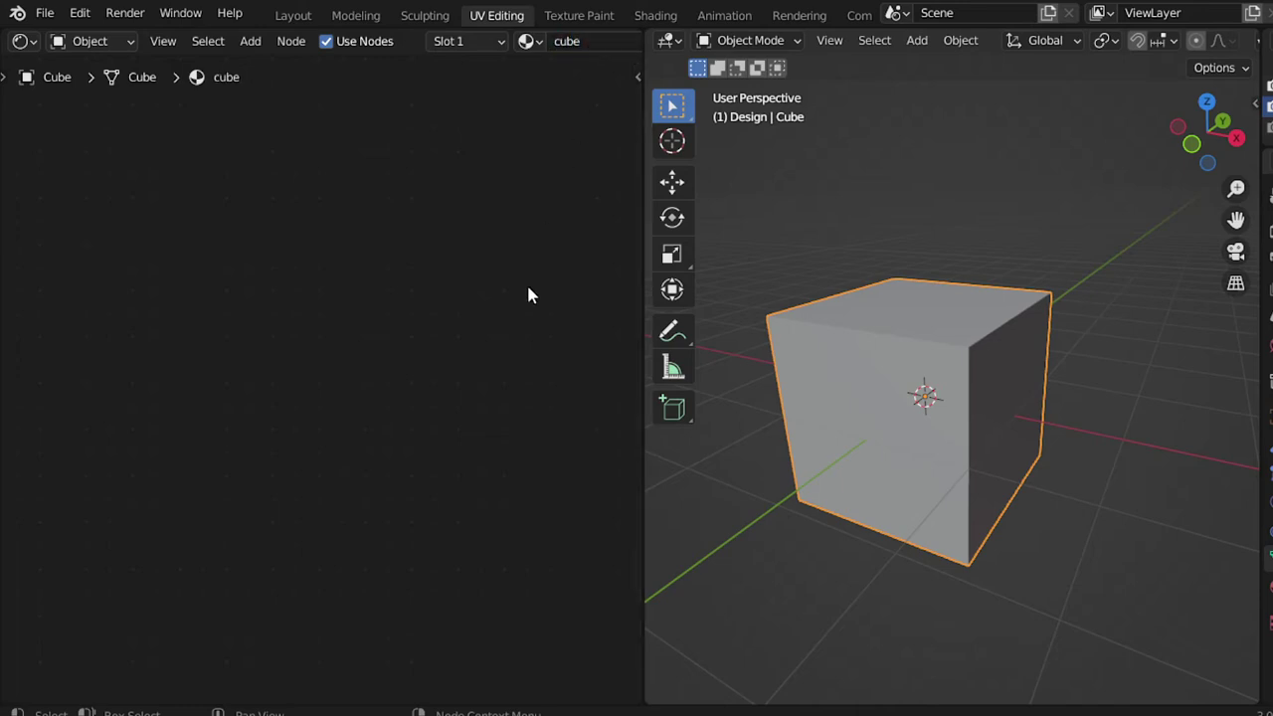
# Add a Material Output node and zoom the node view in around it
pyautogui.hotkey('shift', 'a')
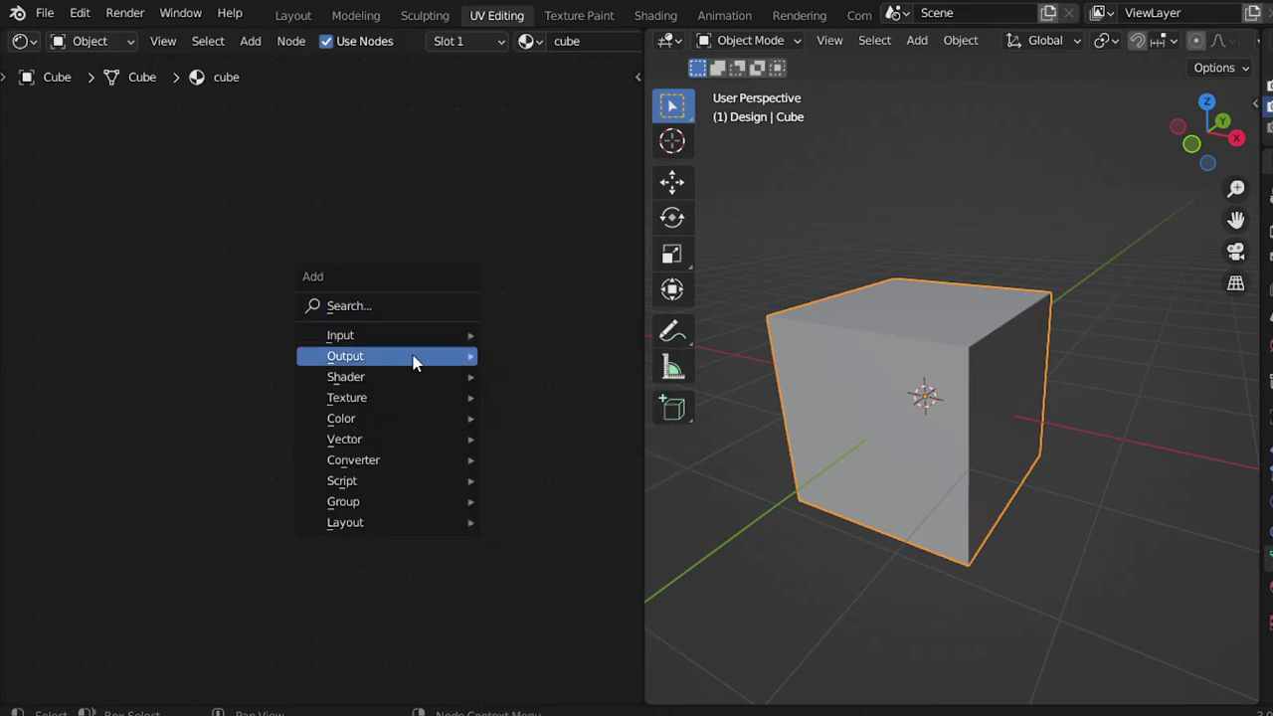
pyautogui.click(554, 395)
pyautogui.click(511, 364)
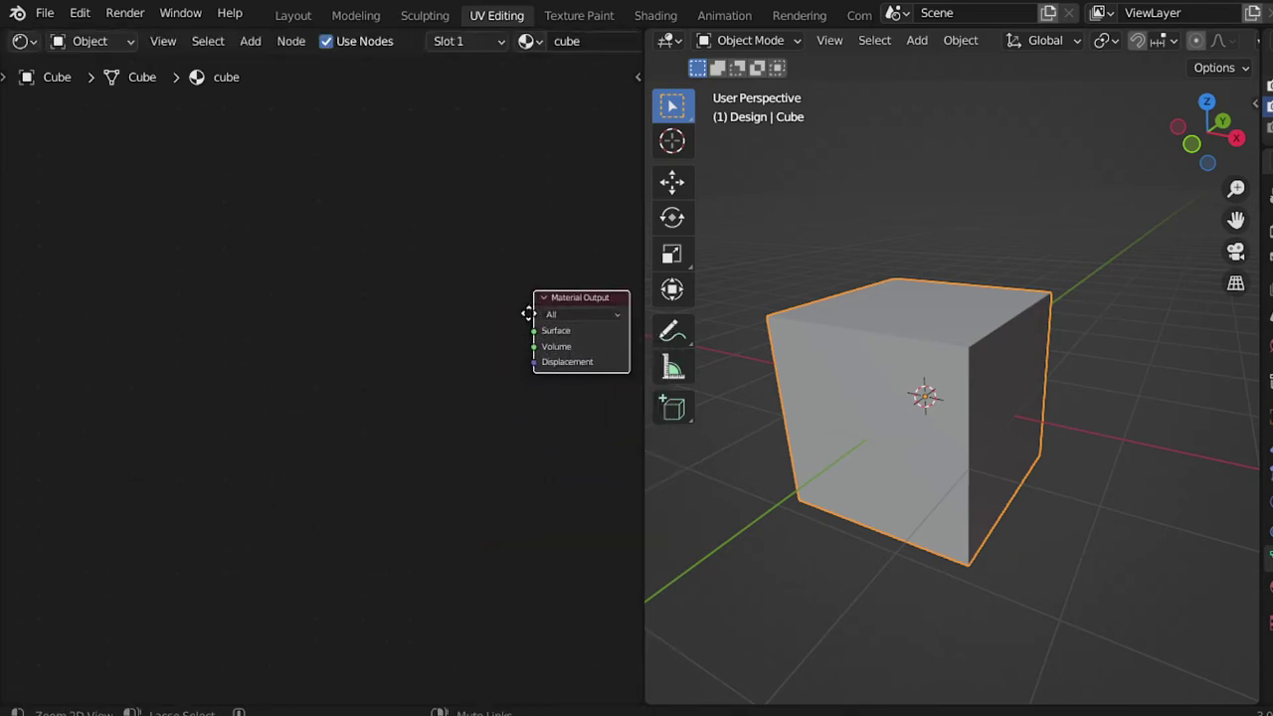
pyautogui.scroll(2, 531, 289)
pyautogui.moveTo(534, 276); pyautogui.dragTo(347, 344, button='middle')
# Add a Texture Coordinate node on the left of the Material Output
pyautogui.hotkey('shift', 'a')
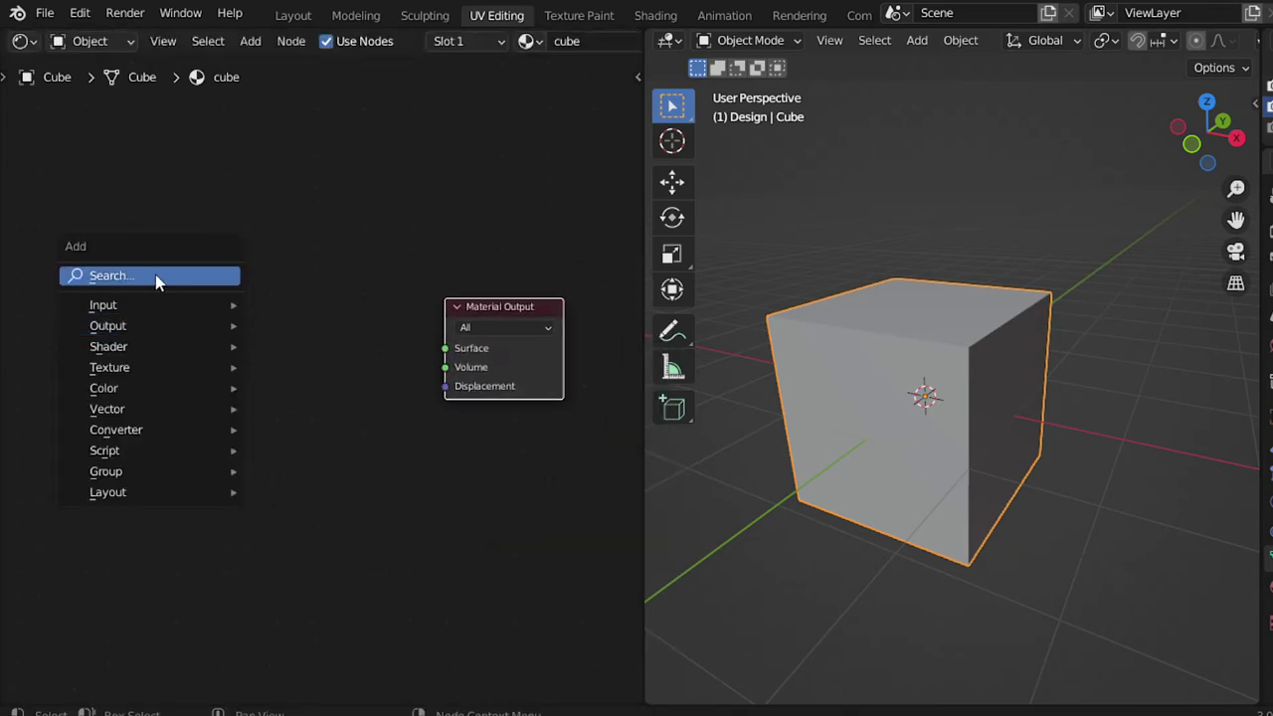
pyautogui.click(155, 274)
pyautogui.press('Escape')
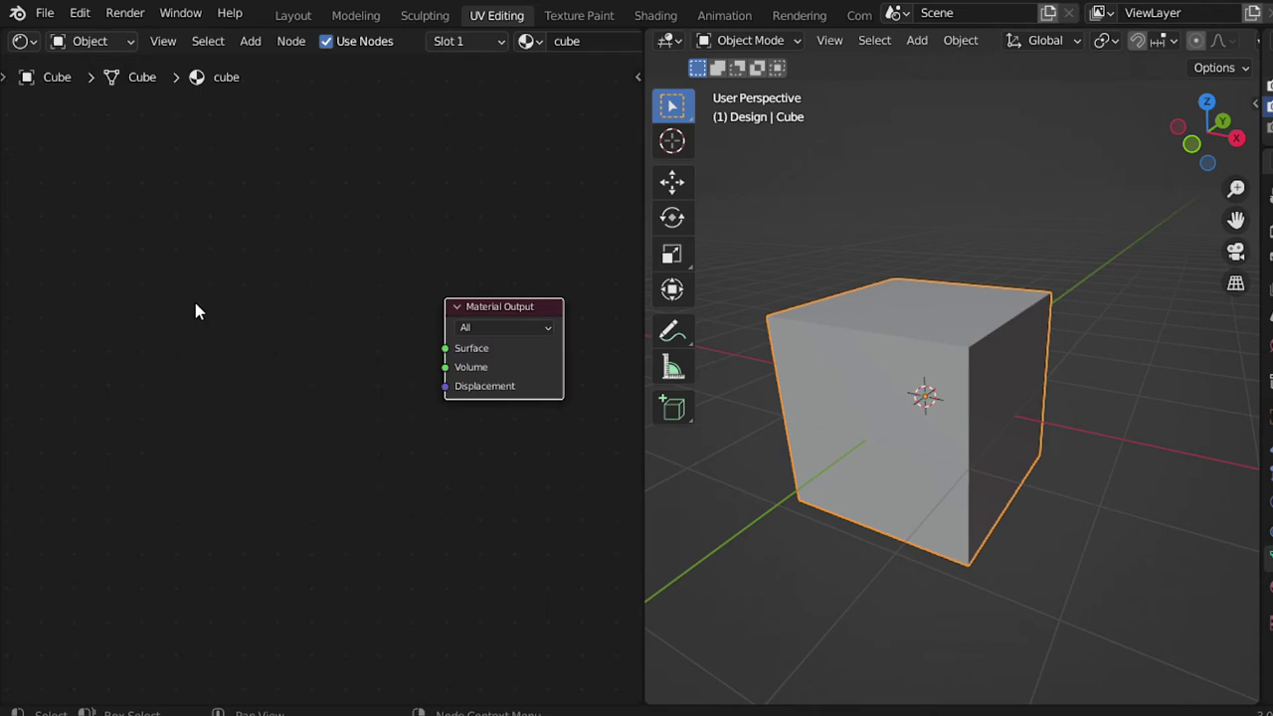
pyautogui.hotkey('shift', 'a')
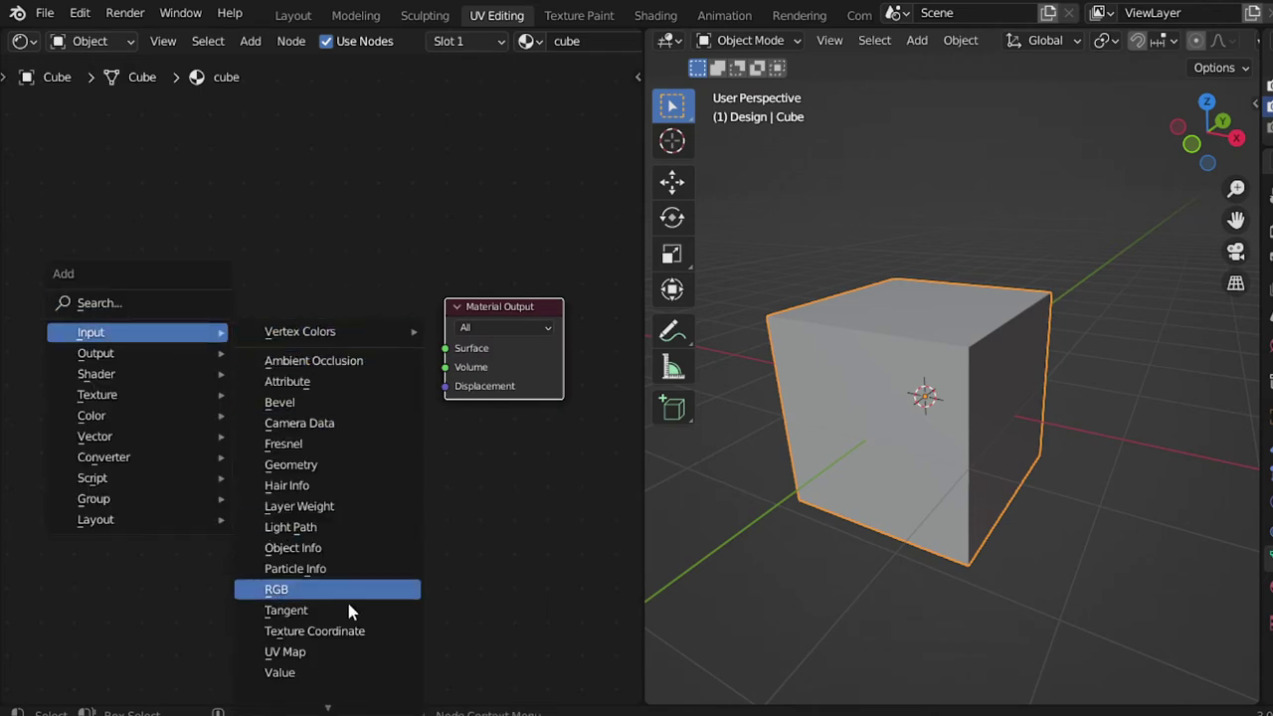
pyautogui.click(360, 634)
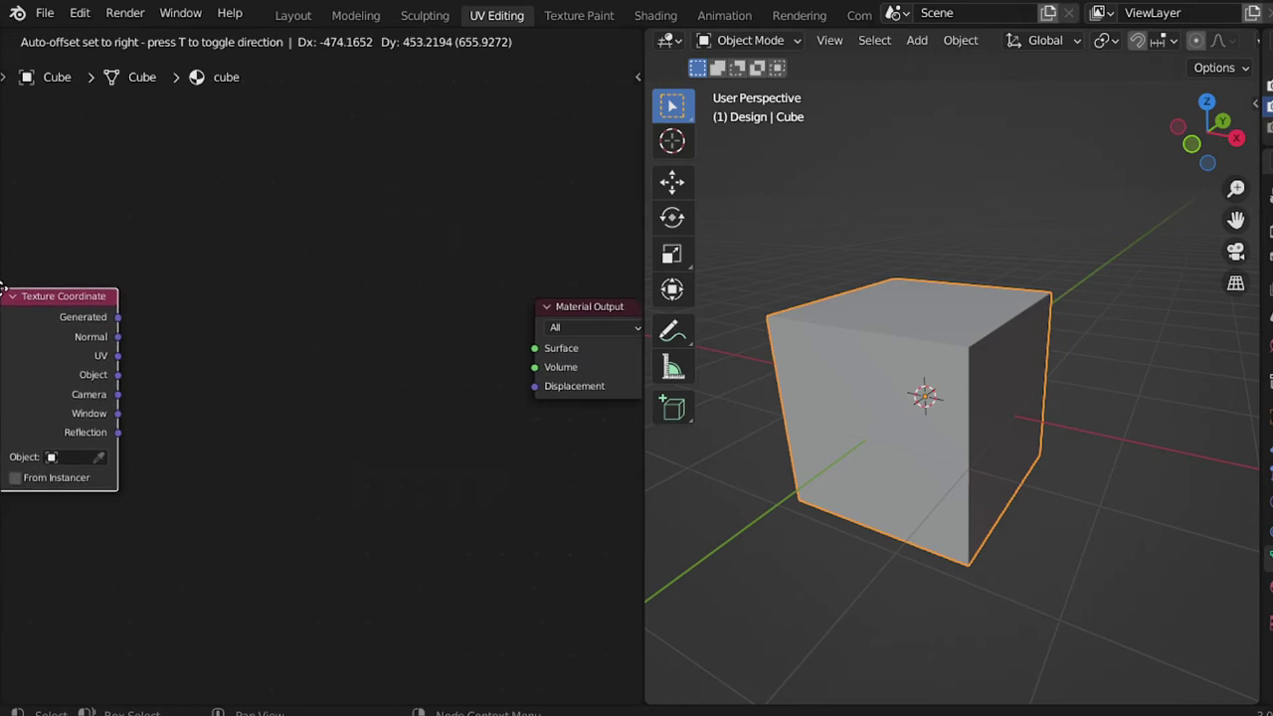
pyautogui.click(224, 289)
pyautogui.keyDown('ctrl'); pyautogui.hscroll(5, 341, 406); pyautogui.keyUp('ctrl')
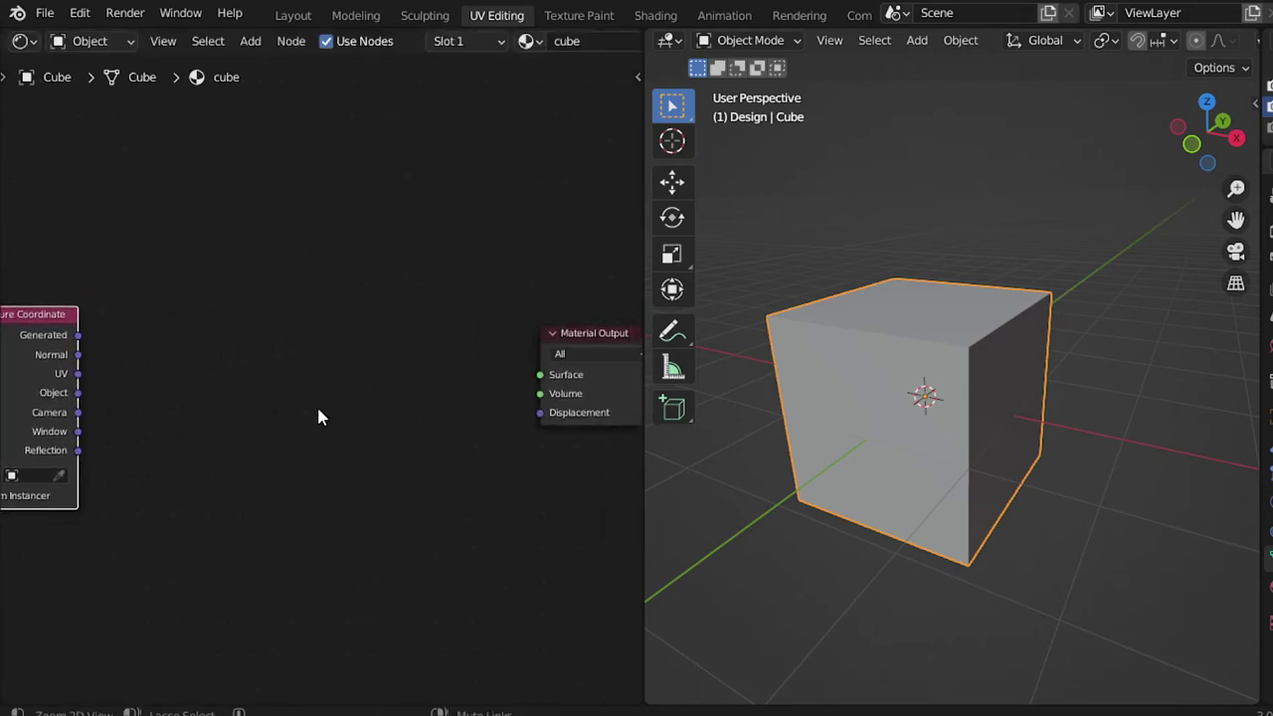
pyautogui.keyDown('ctrl'); pyautogui.hscroll(1, 316, 408); pyautogui.keyUp('ctrl')
pyautogui.keyDown('ctrl'); pyautogui.hscroll(2, 299, 383); pyautogui.keyUp('ctrl')
pyautogui.hotkey('shift', 'a')
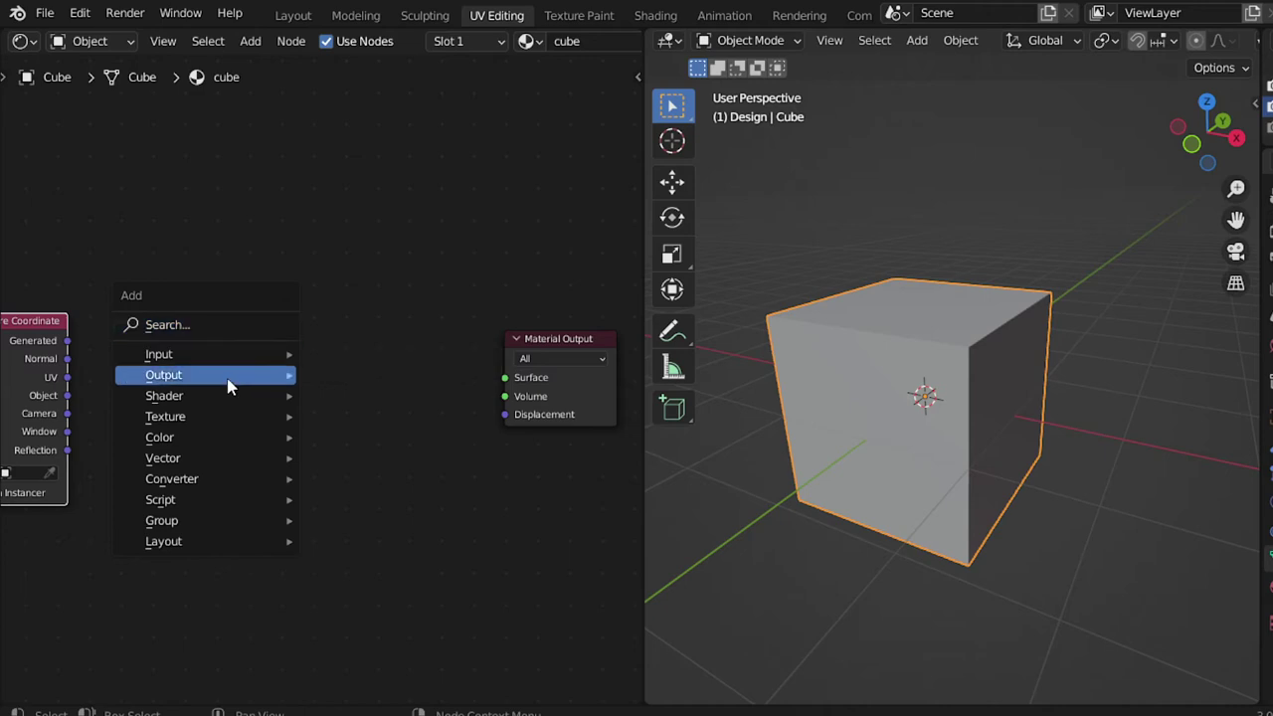
# Add a Principled BSDF node and connect its BSDF output to Material Output Surface
pyautogui.moveTo(165, 396)
pyautogui.click(373, 187)
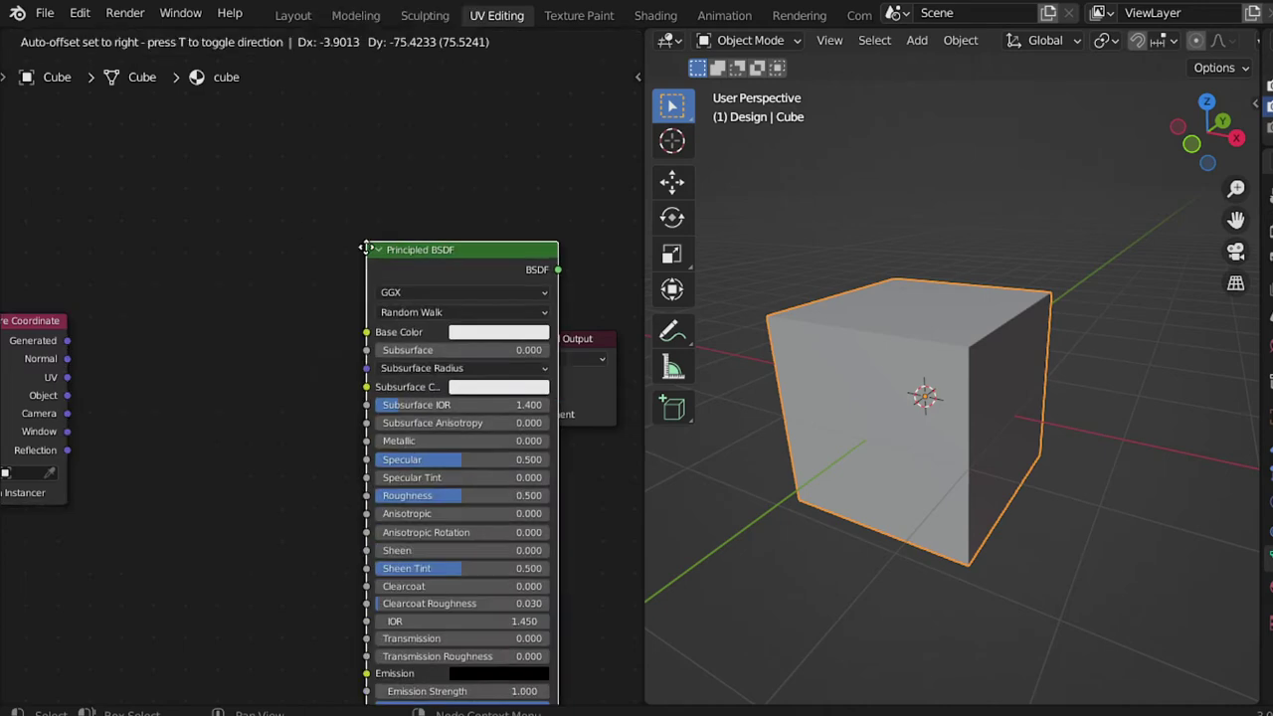
pyautogui.click(252, 283)
pyautogui.moveTo(438, 307); pyautogui.dragTo(506, 377)
pyautogui.moveTo(372, 388); pyautogui.dragTo(477, 329, button='middle')
pyautogui.moveTo(140, 273); pyautogui.dragTo(3, 277)
# Add a Brick Texture node at the upper left of the node tree
pyautogui.hotkey('shift', 'a')
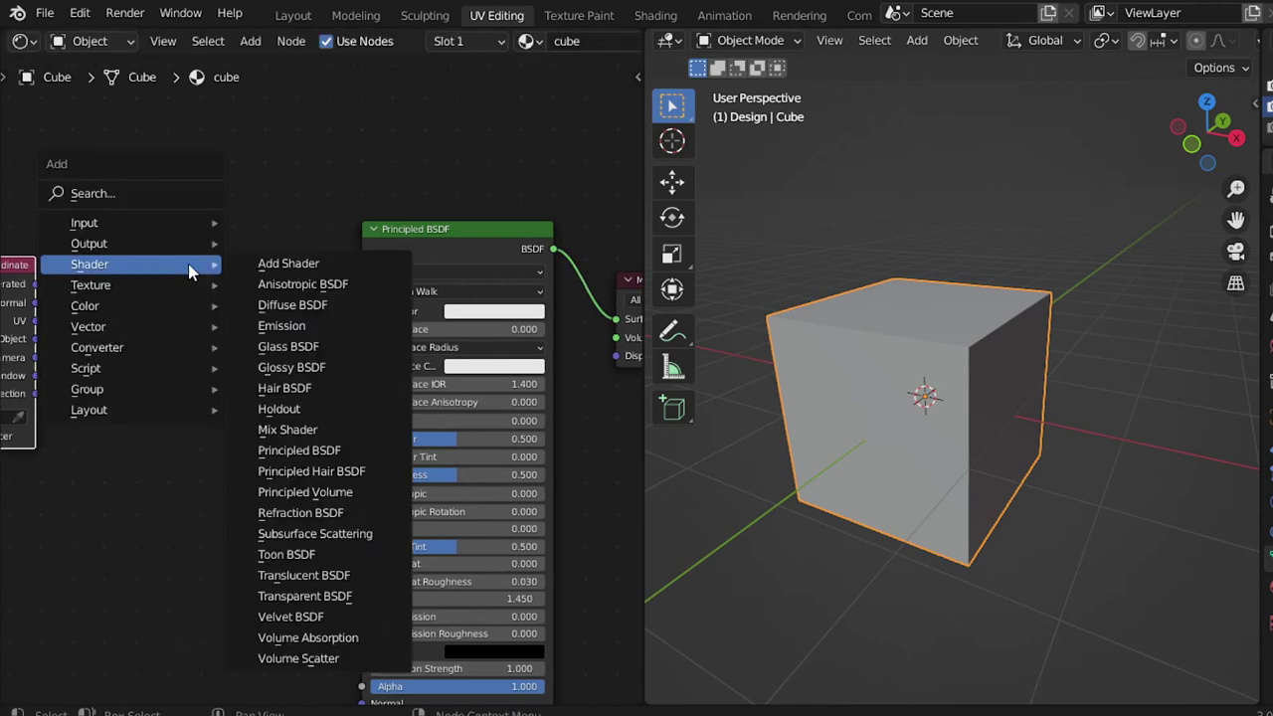
pyautogui.click(100, 195)
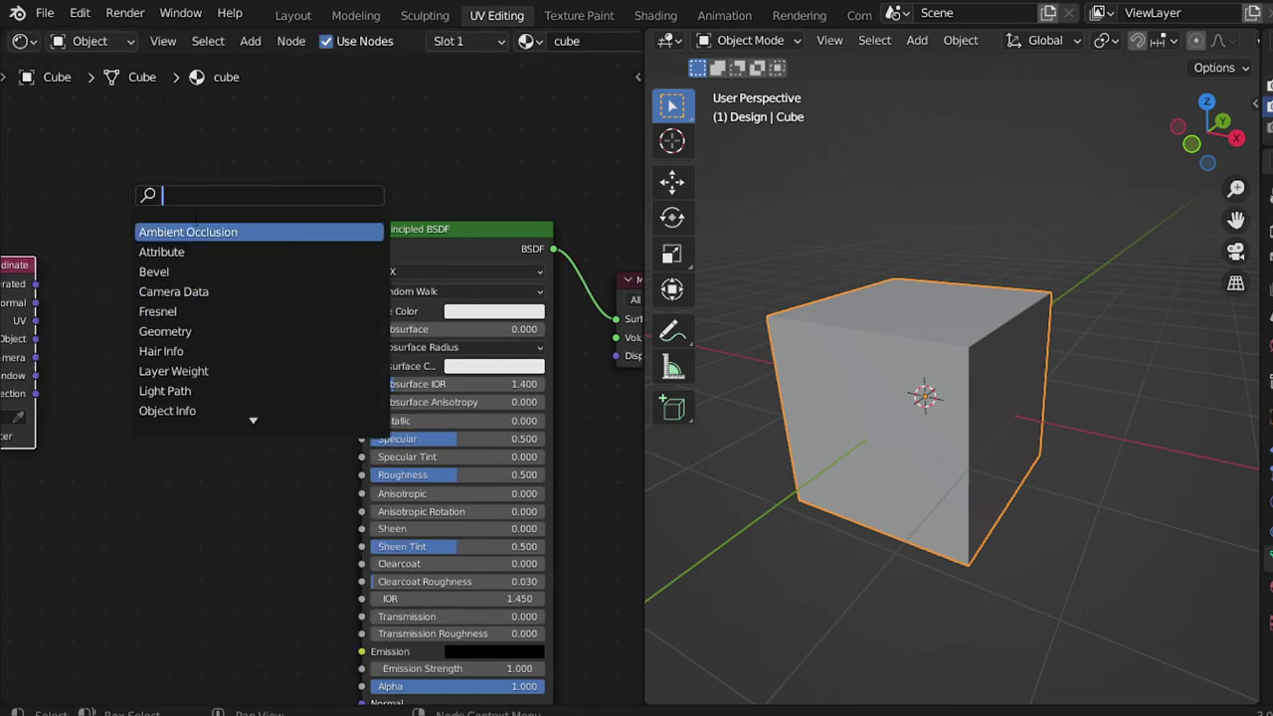
pyautogui.press('Escape')
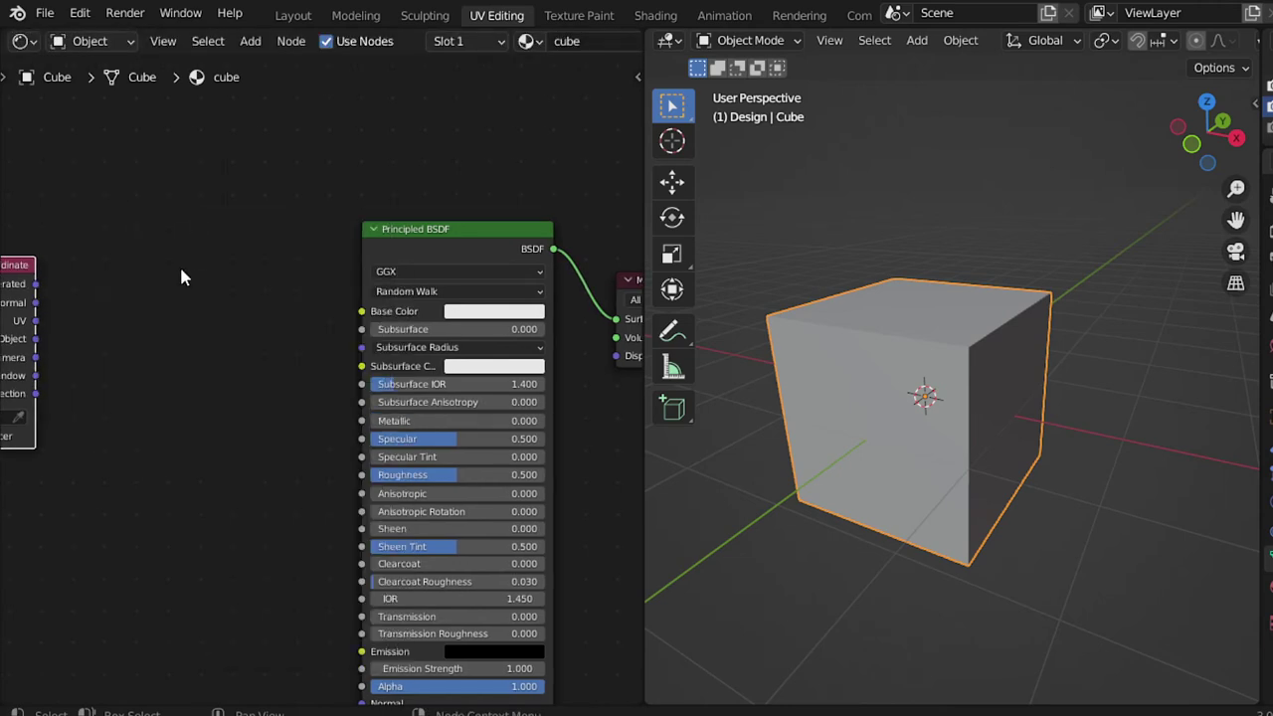
pyautogui.hotkey('shift', 'a')
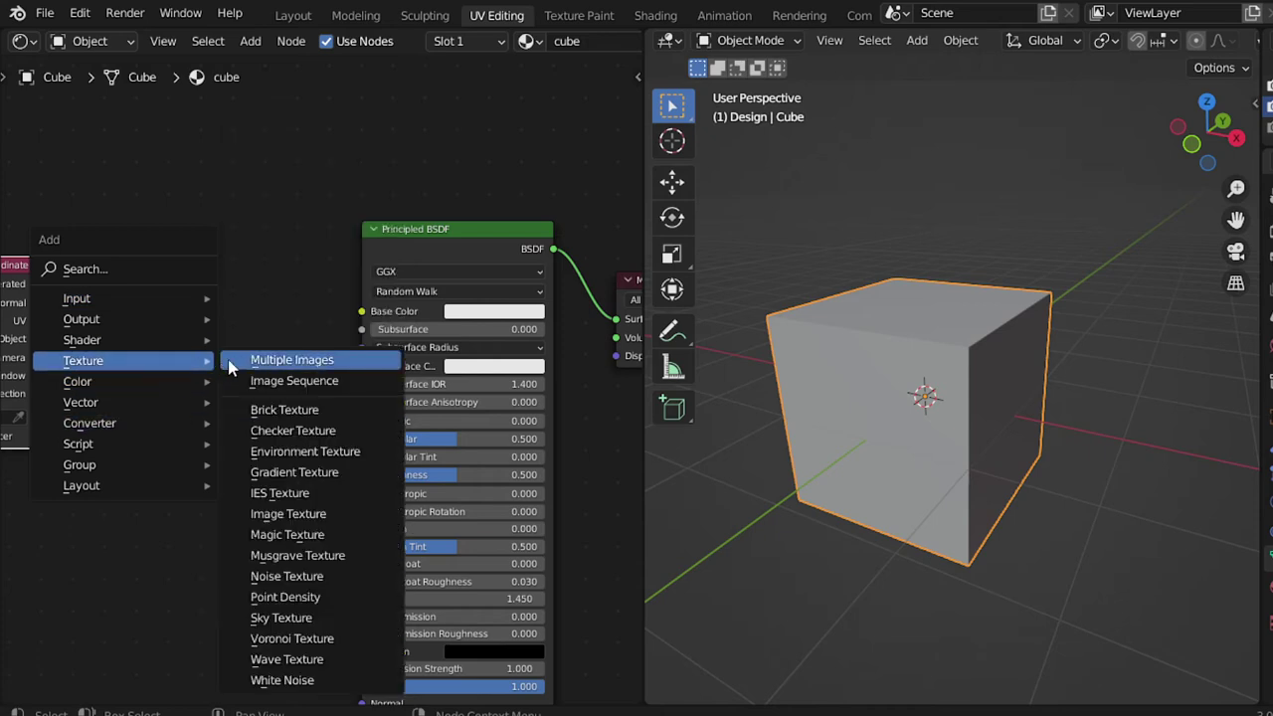
pyautogui.click(284, 410)
pyautogui.click(247, 248)
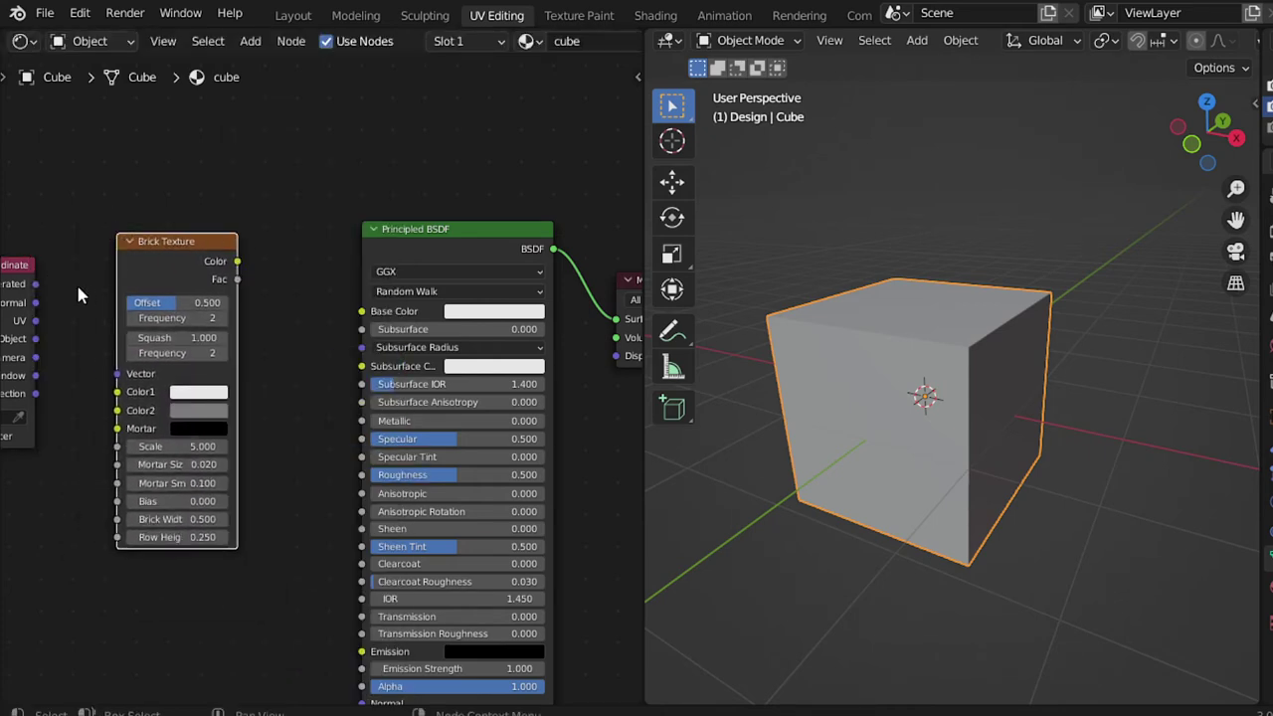
# Connect the Brick Texture Color output to the Principled BSDF Base Color
pyautogui.moveTo(160, 287); pyautogui.dragTo(194, 269, button='middle')
pyautogui.moveTo(272, 241); pyautogui.dragTo(397, 292)
pyautogui.moveTo(397, 292); pyautogui.dragTo(369, 296, button='middle')
pyautogui.scroll(-2, 1174, 40)
pyautogui.scroll(-4, 1188, 47)
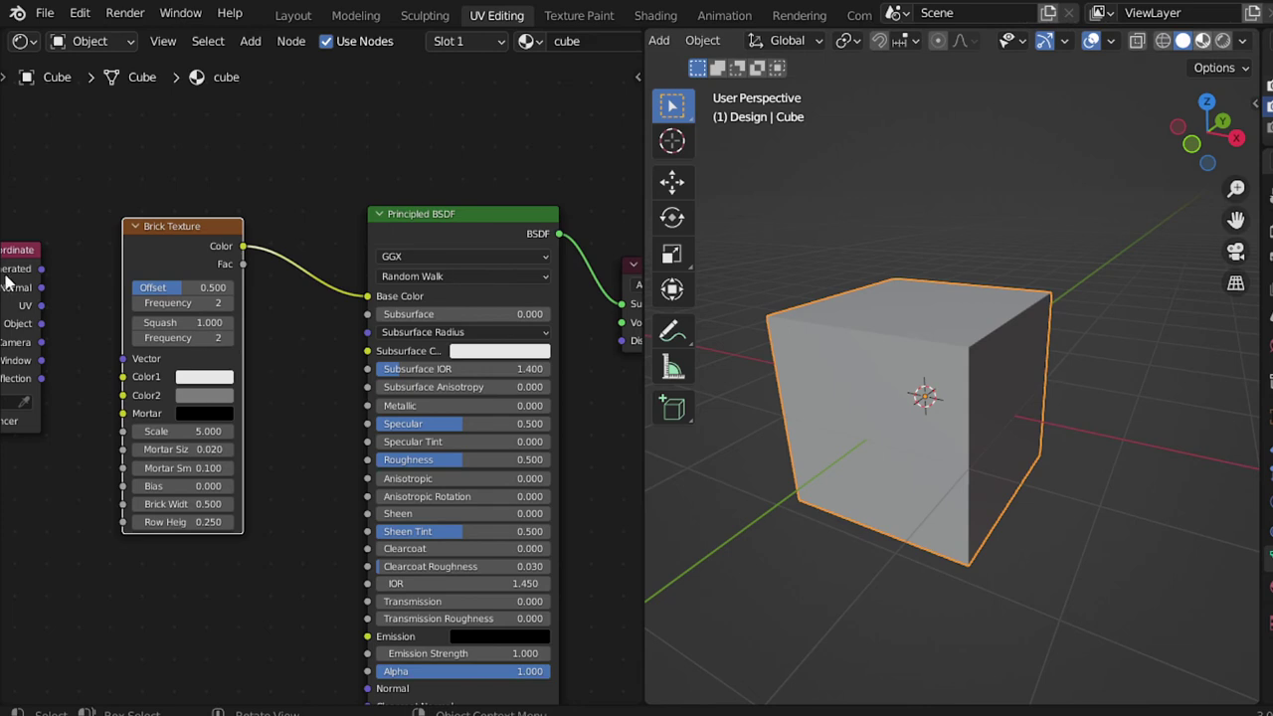
# Switch the viewport to Material Preview and set the brick Scale to 2
pyautogui.click(1203, 41)
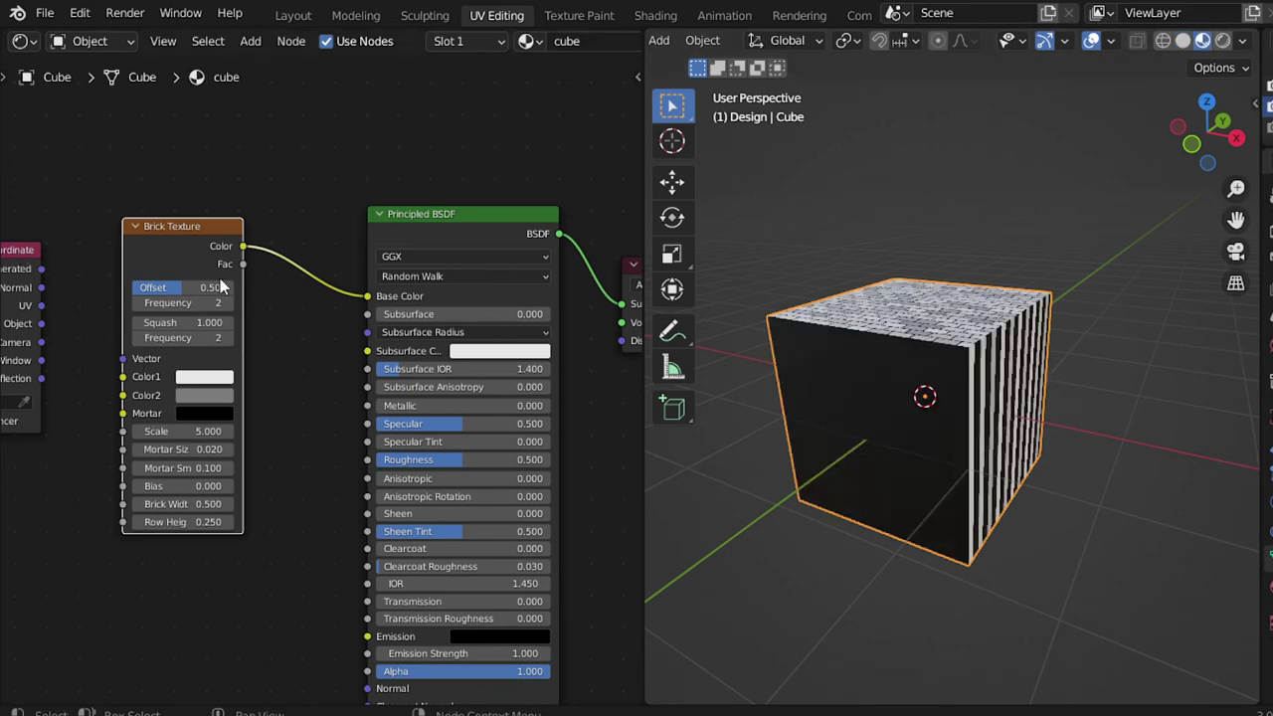
pyautogui.moveTo(1009, 389)
pyautogui.mouseDown(button='middle')
pyautogui.moveTo(972, 395)
pyautogui.moveTo(962, 318)
pyautogui.moveTo(1106, 333)
pyautogui.moveTo(977, 399)
pyautogui.moveTo(723, 438)
pyautogui.mouseUp(button='middle')
pyautogui.scroll(3, 962, 317)
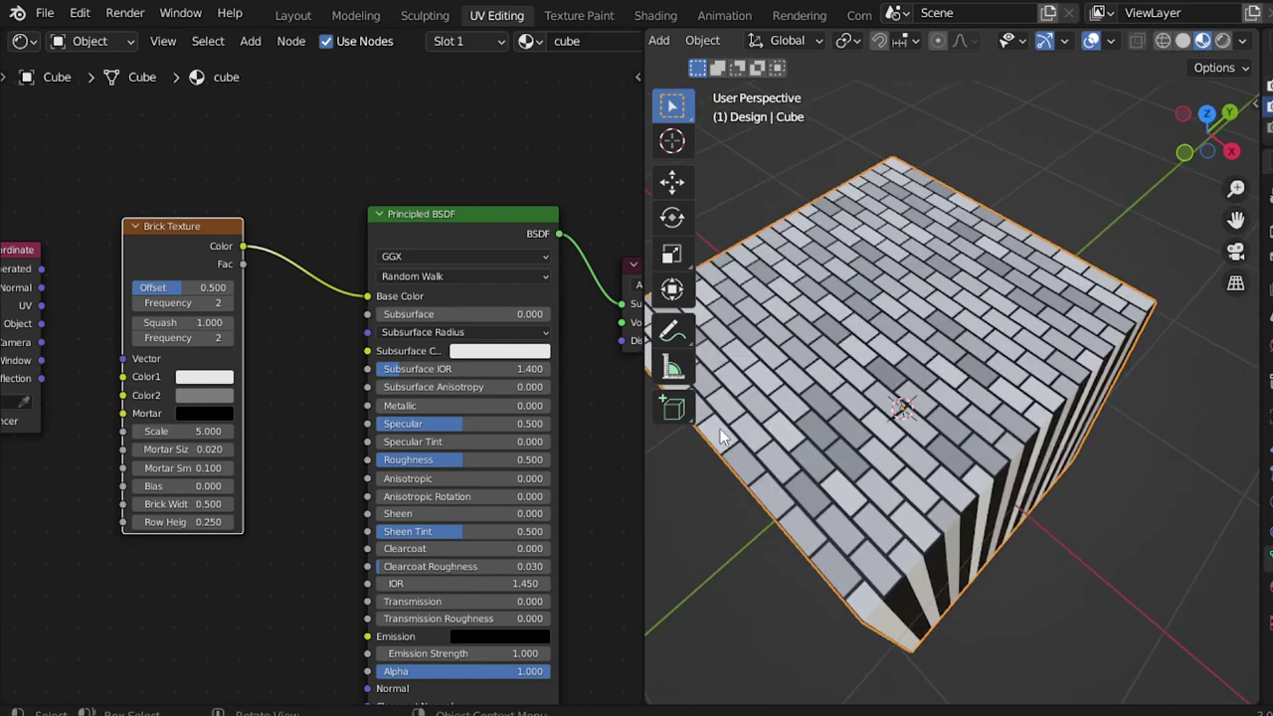
pyautogui.doubleClick(166, 430)
pyautogui.write('2.000')
pyautogui.press('Return')
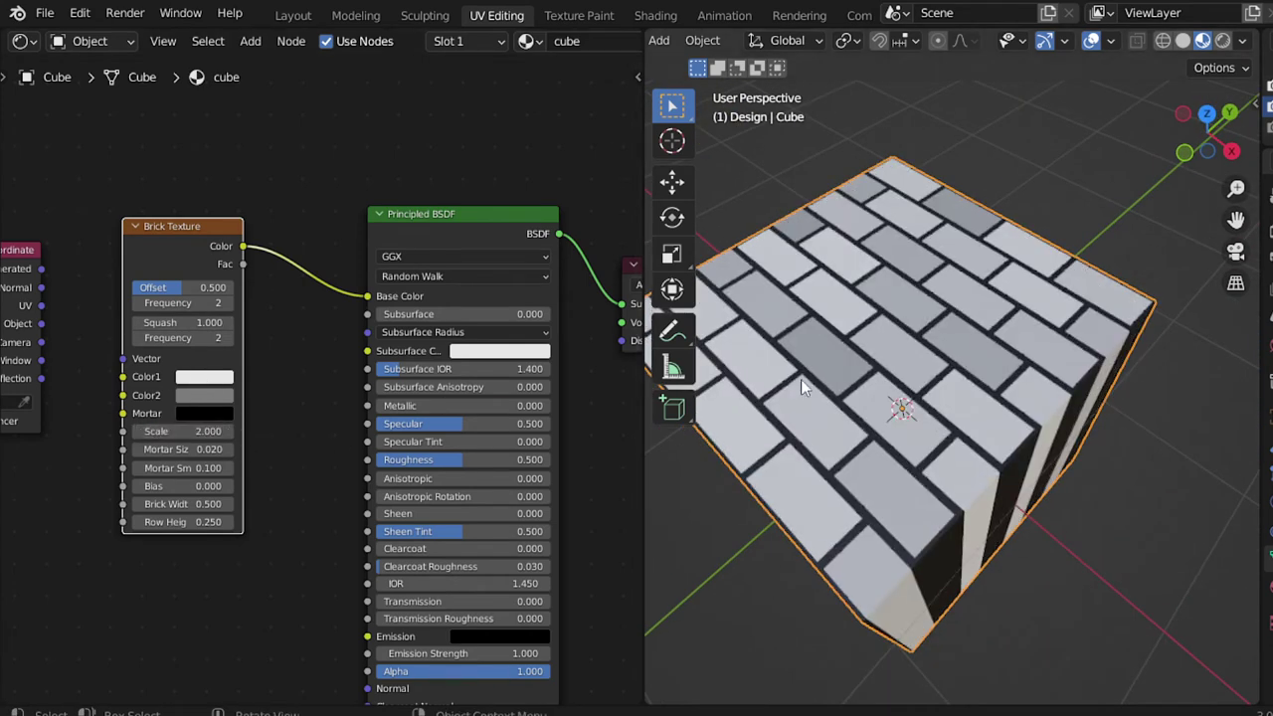
# Orbit around the cube to inspect the brick pattern on its faces
pyautogui.scroll(-2, 915, 433)
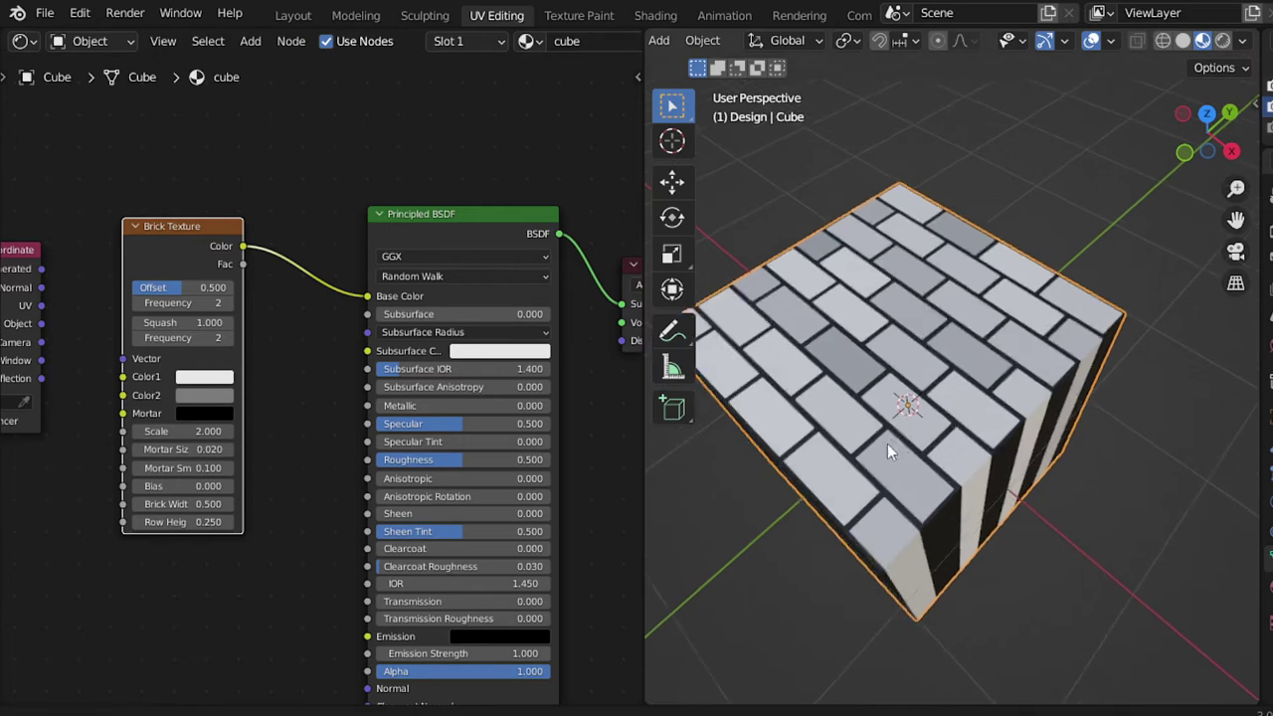
pyautogui.moveTo(290, 380); pyautogui.dragTo(328, 366, button='middle')
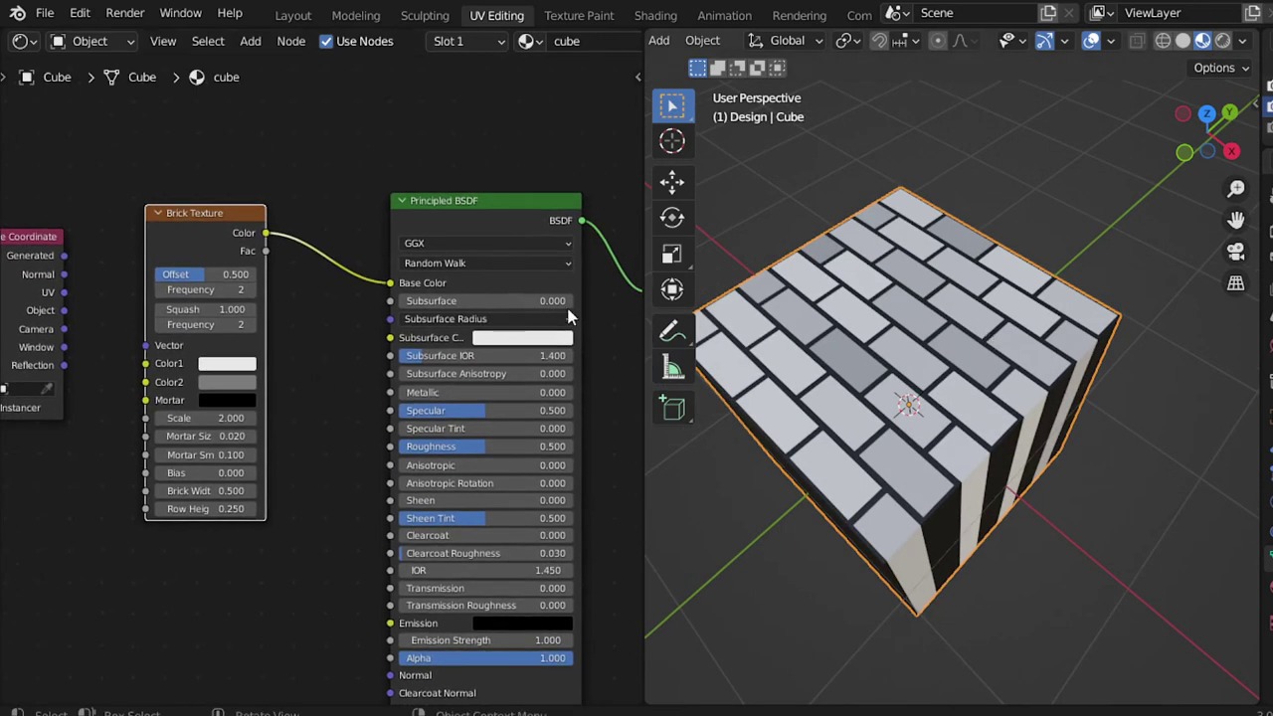
pyautogui.moveTo(1017, 356); pyautogui.dragTo(1081, 331, button='middle')
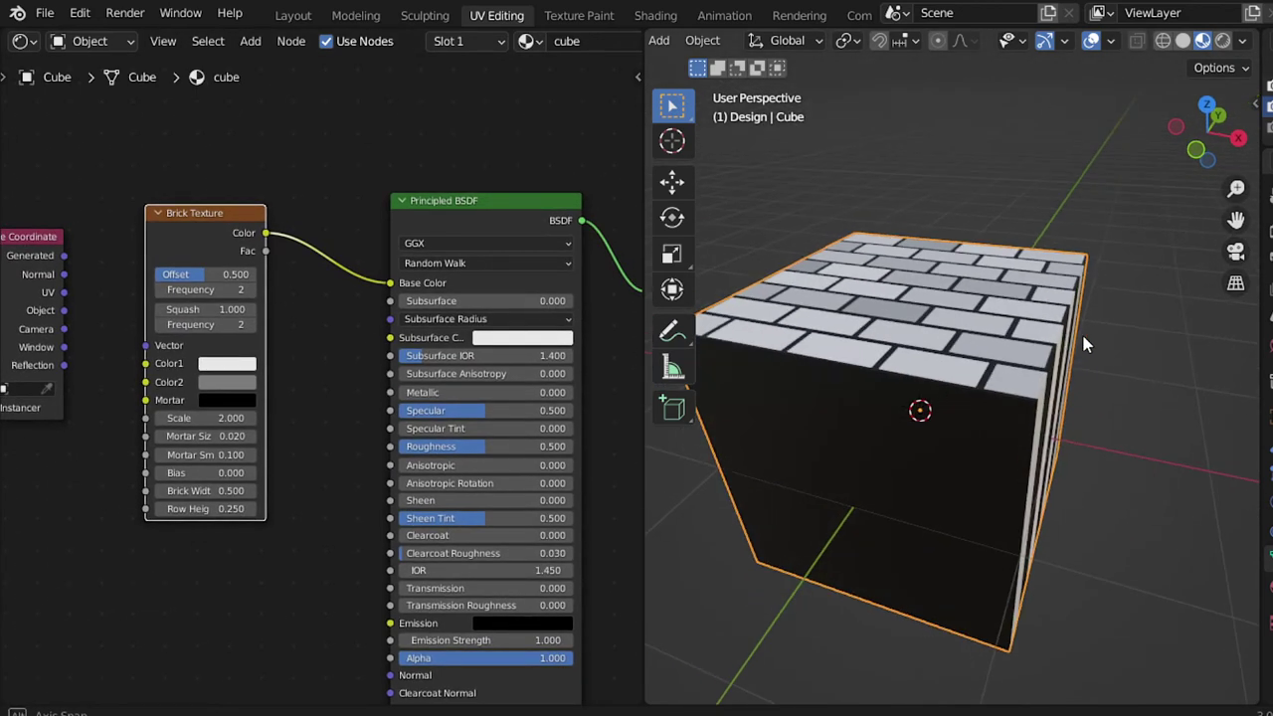
pyautogui.moveTo(1071, 417)
pyautogui.mouseDown(button='middle')
pyautogui.moveTo(987, 427)
pyautogui.moveTo(1029, 329)
pyautogui.moveTo(970, 339)
pyautogui.moveTo(1009, 425)
pyautogui.moveTo(964, 533)
pyautogui.mouseUp(button='middle')
pyautogui.moveTo(897, 650); pyautogui.dragTo(867, 315, button='middle')
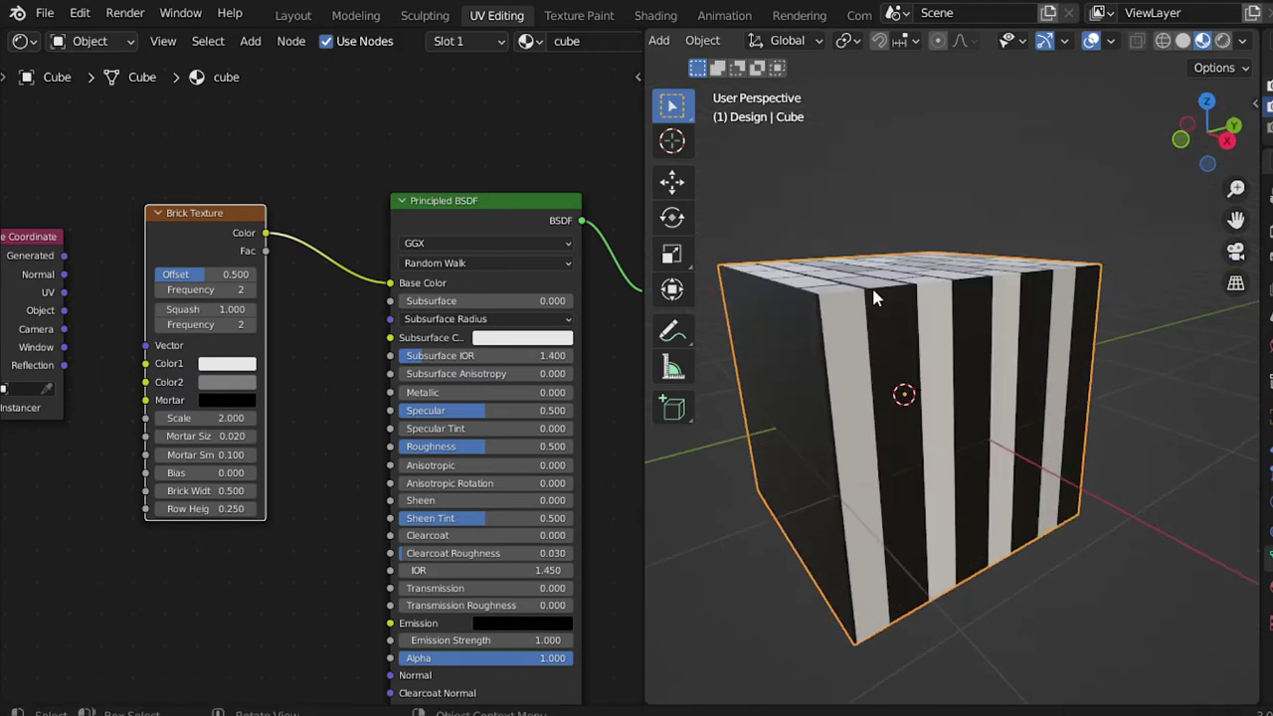
pyautogui.moveTo(994, 329)
pyautogui.mouseDown(button='middle')
pyautogui.moveTo(1080, 372)
pyautogui.moveTo(1105, 363)
pyautogui.moveTo(1110, 338)
pyautogui.moveTo(1080, 409)
pyautogui.moveTo(1010, 345)
pyautogui.mouseUp(button='middle')
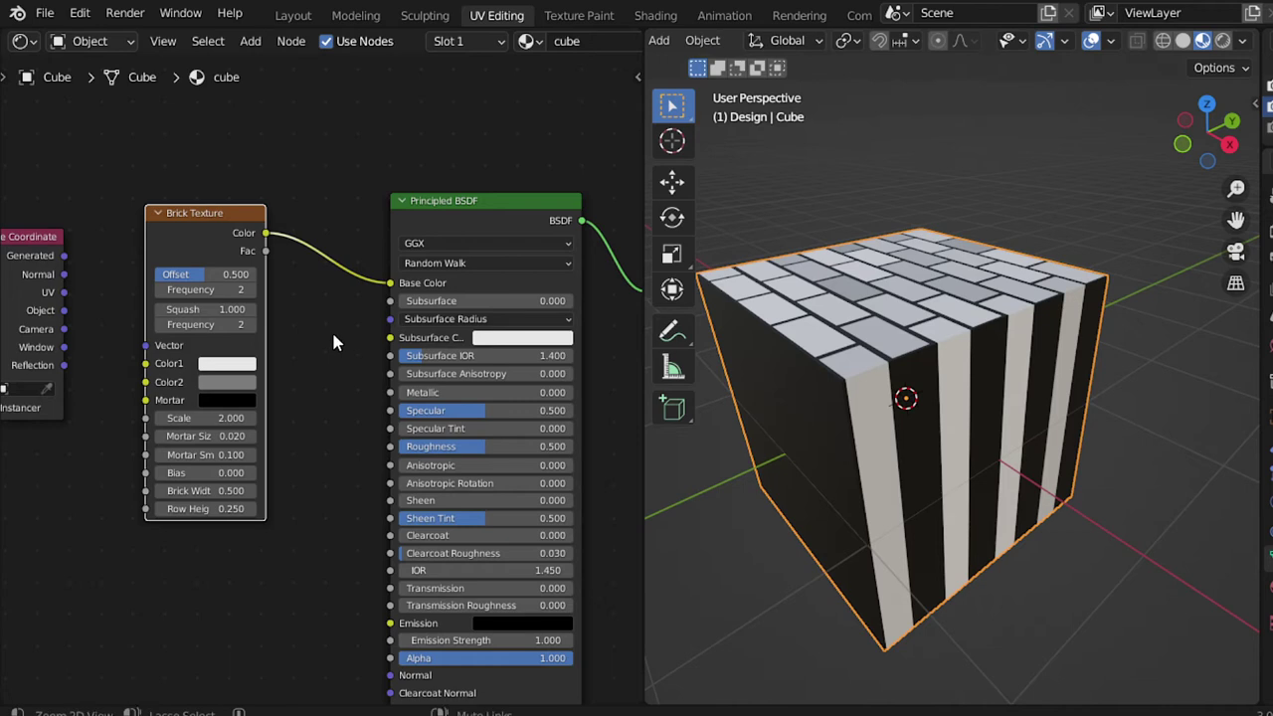
# Link Texture Coordinate Generated to the Brick Texture Vector input
pyautogui.scroll(-1, 332, 329)
pyautogui.moveTo(321, 316); pyautogui.dragTo(386, 368, button='middle')
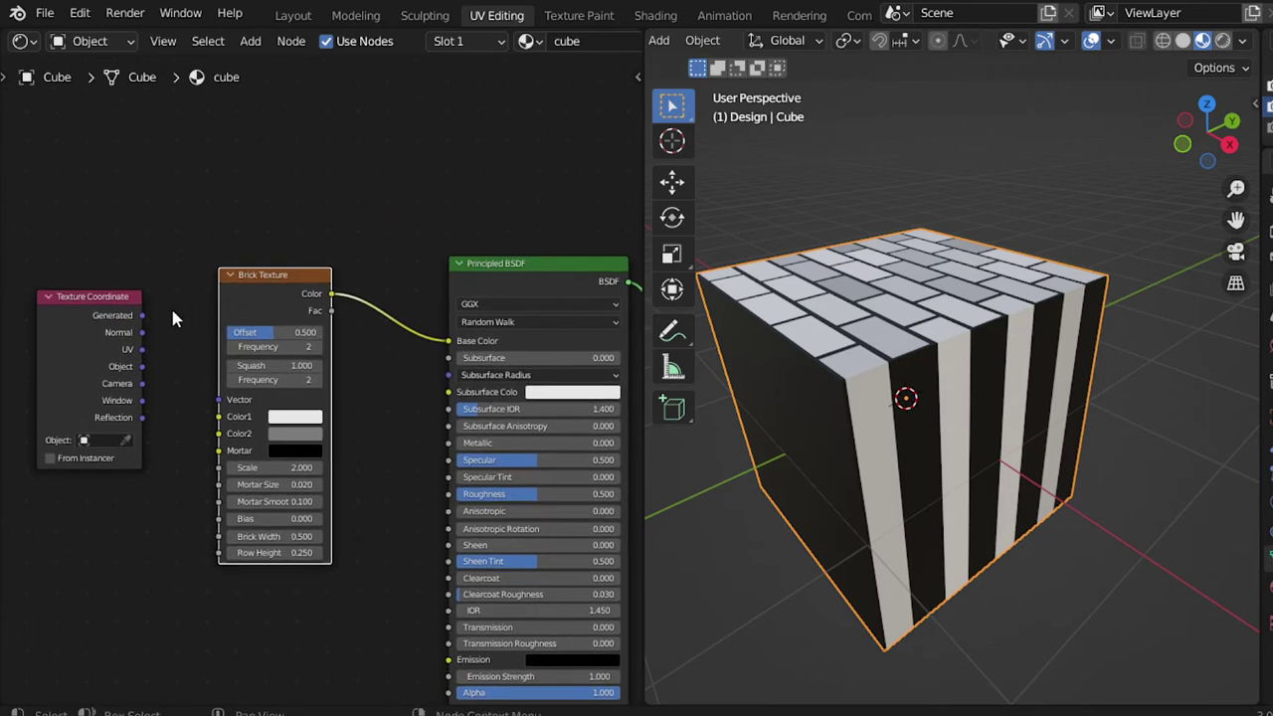
pyautogui.moveTo(142, 316); pyautogui.dragTo(219, 400)
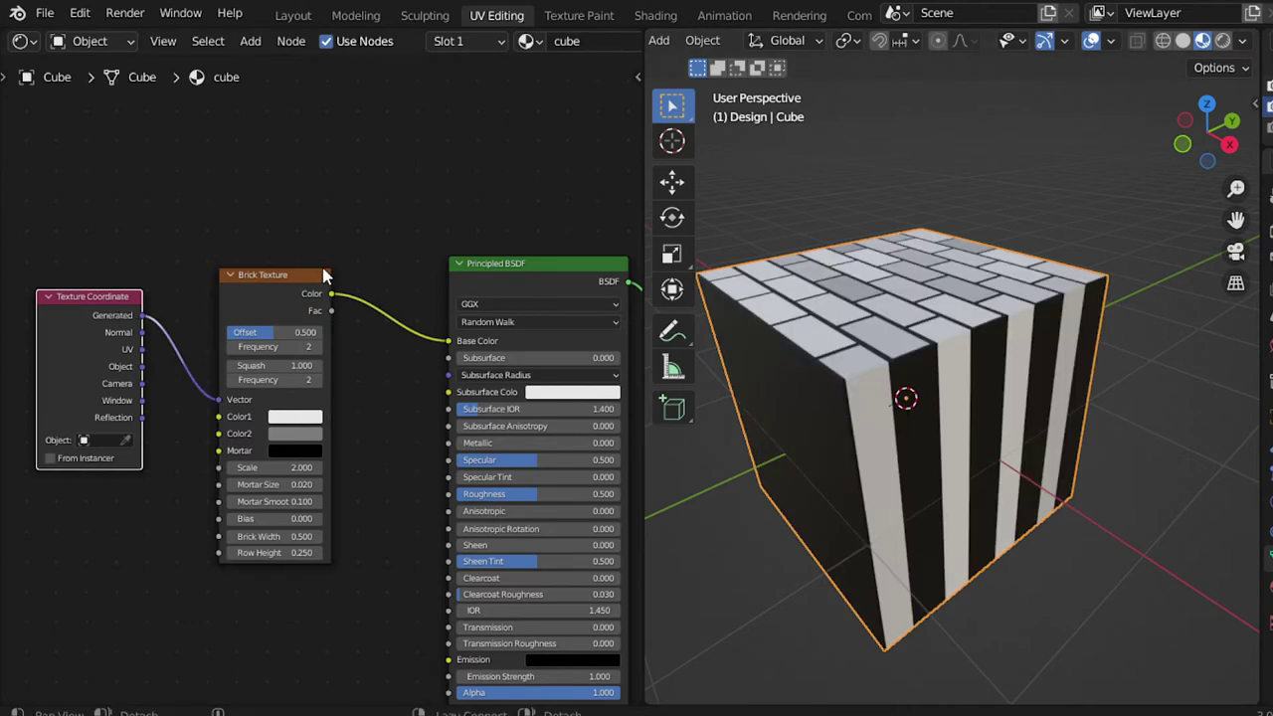
# Confirm Node Wrangler is enabled in Preferences > Add-ons, then close Preferences
pyautogui.click(80, 13)
pyautogui.click(134, 315)
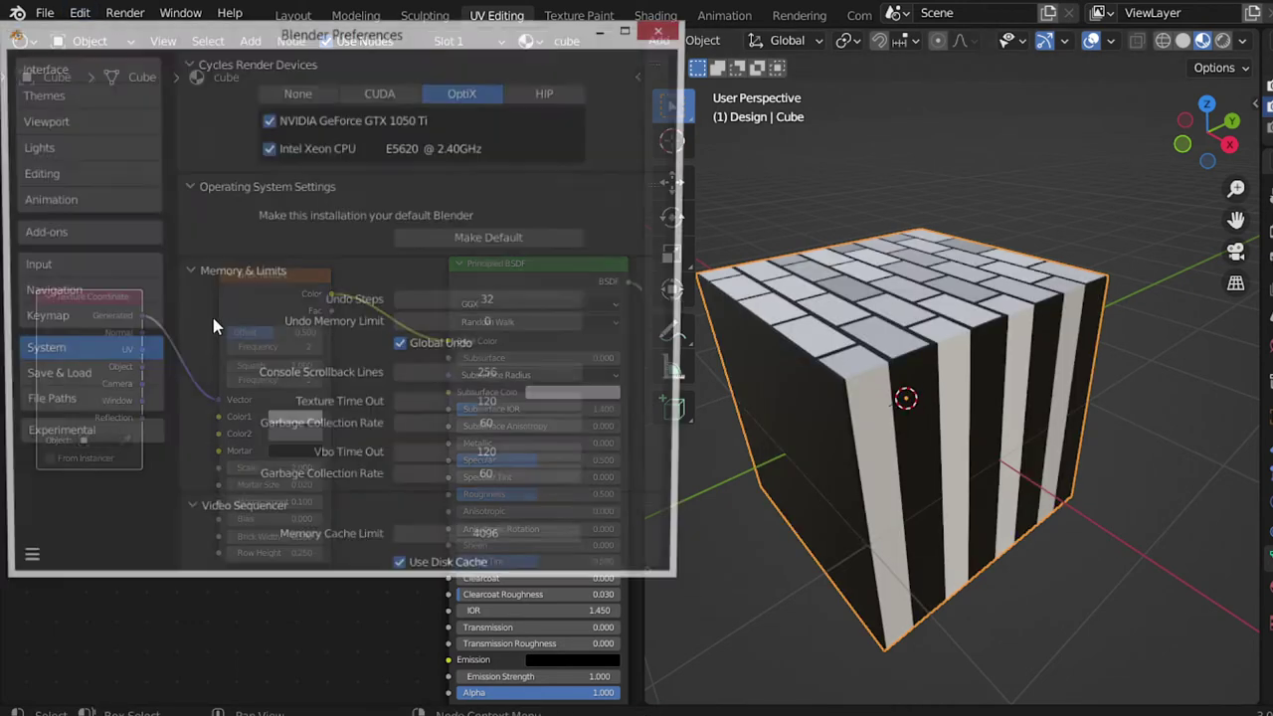
pyautogui.click(60, 271)
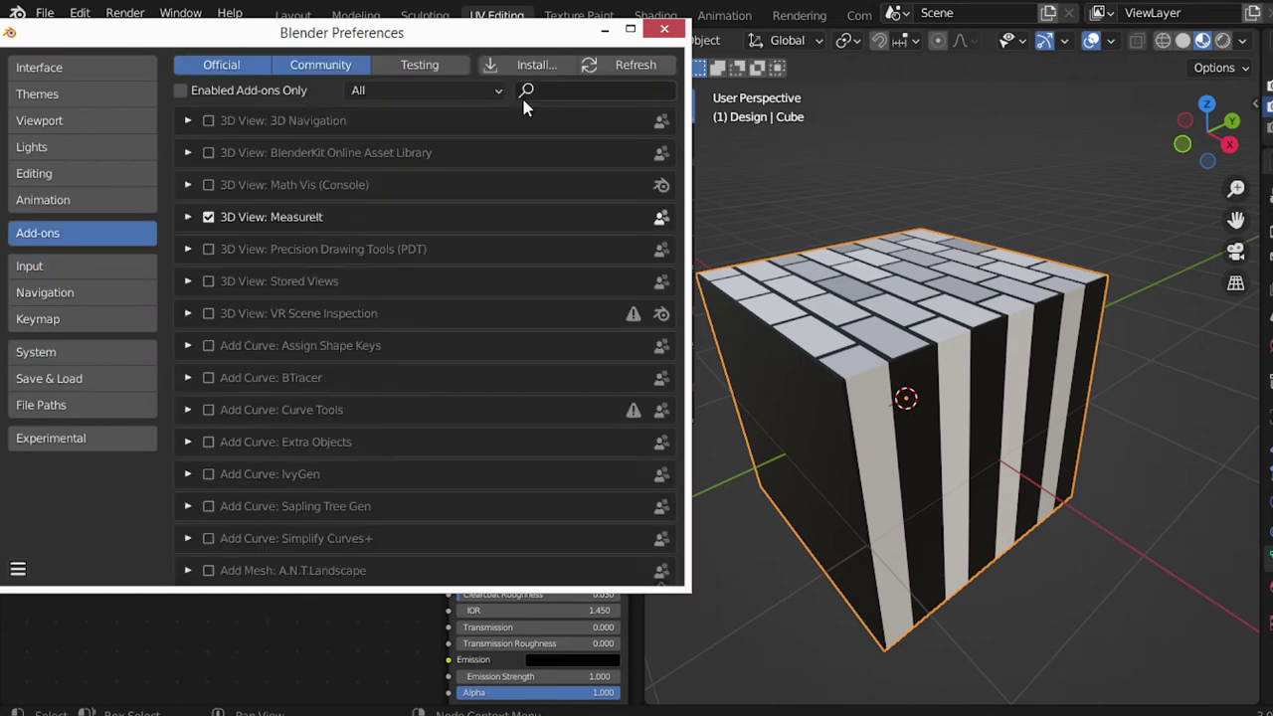
pyautogui.click(565, 88)
pyautogui.write('text')
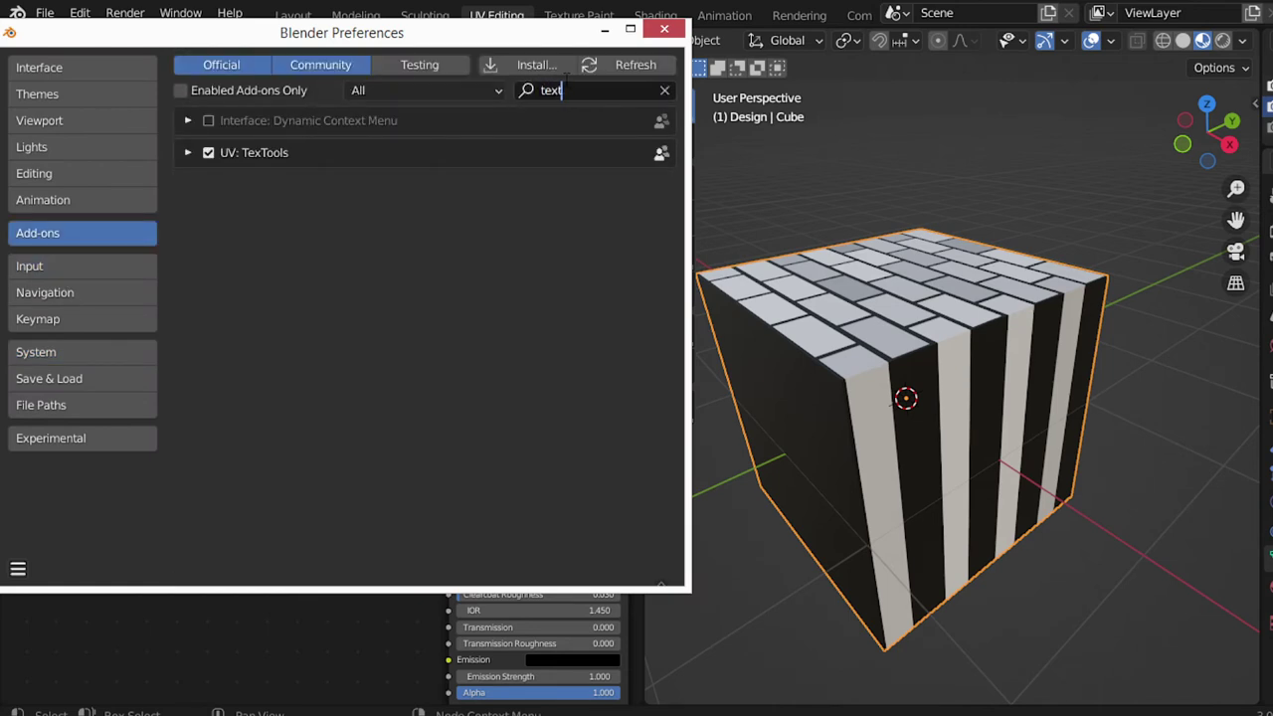
pyautogui.write('u')
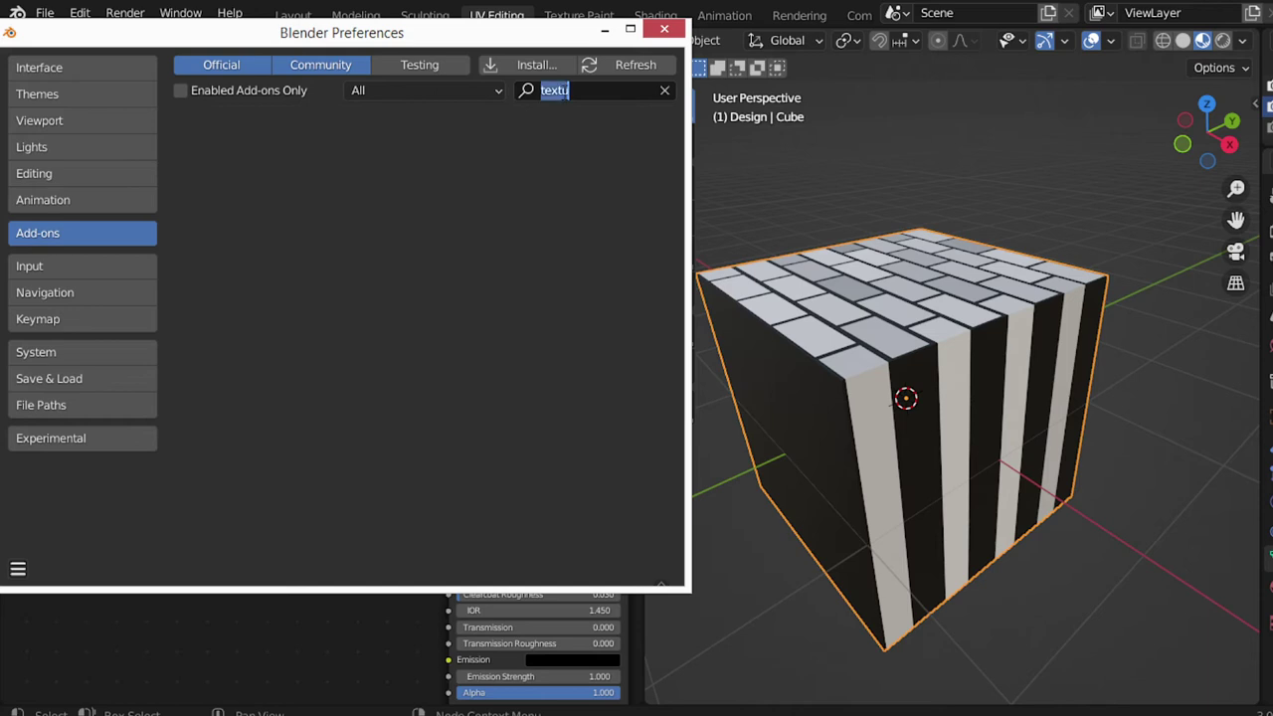
pyautogui.write('node')
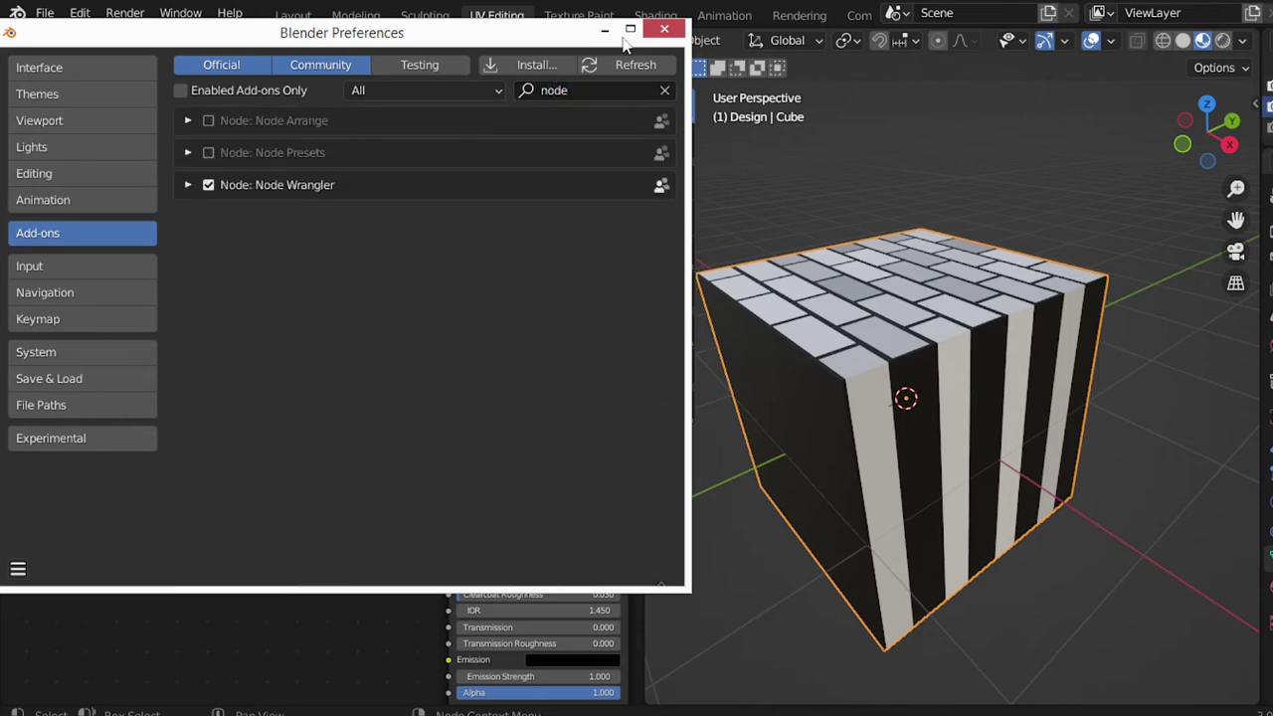
pyautogui.click(665, 28)
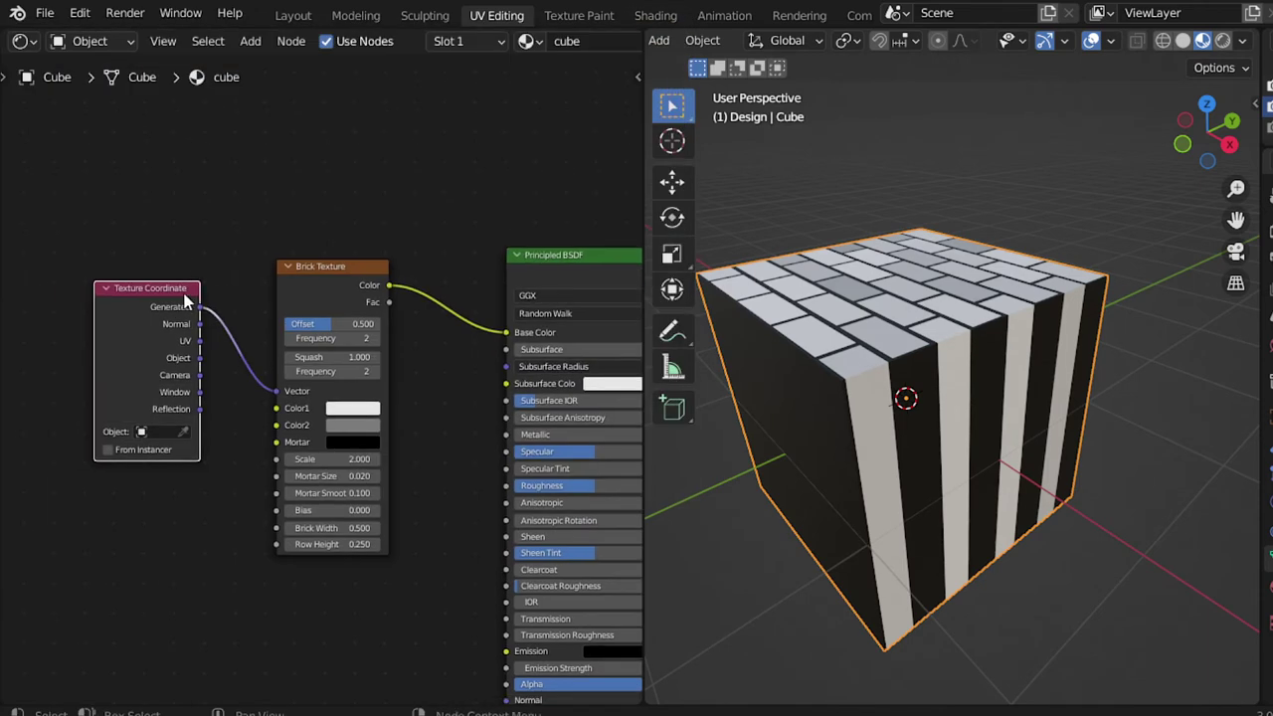
# Test-mute and unmute the Texture Coordinate and Brick Texture nodes with M
pyautogui.press('m')
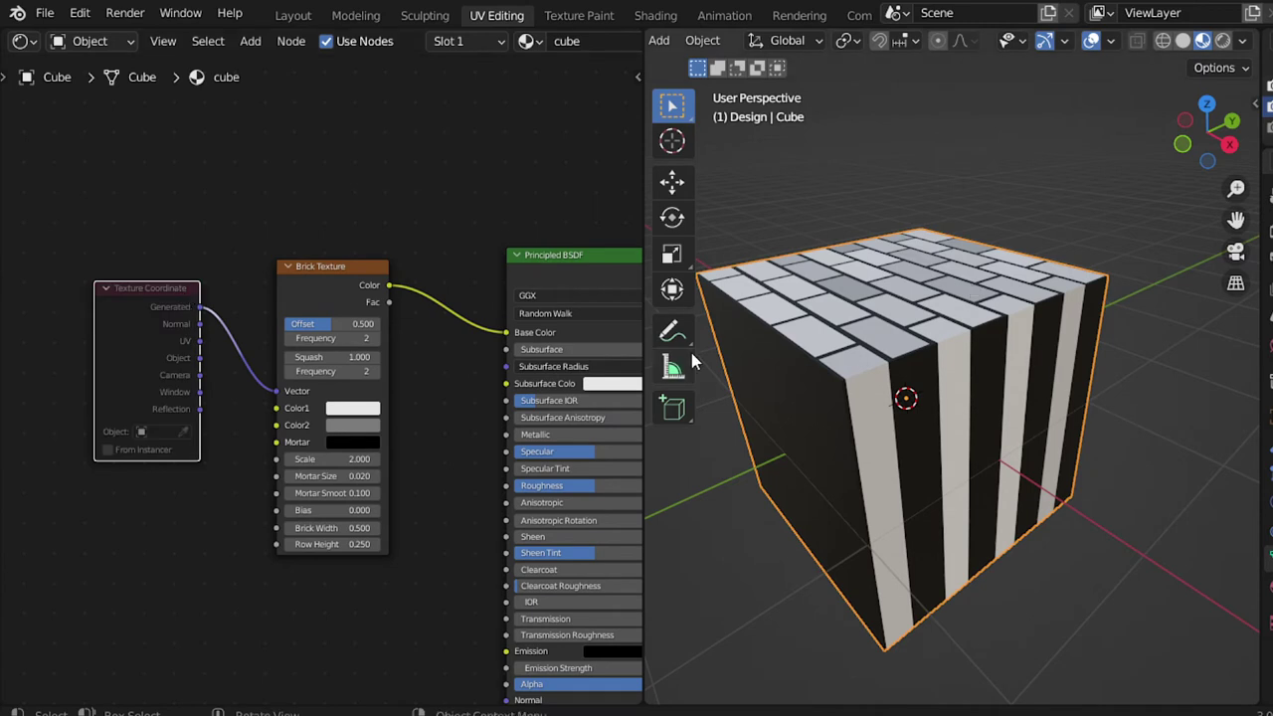
pyautogui.press('m')
pyautogui.press('m')
pyautogui.press('m')
pyautogui.click(331, 301)
pyautogui.press('m')
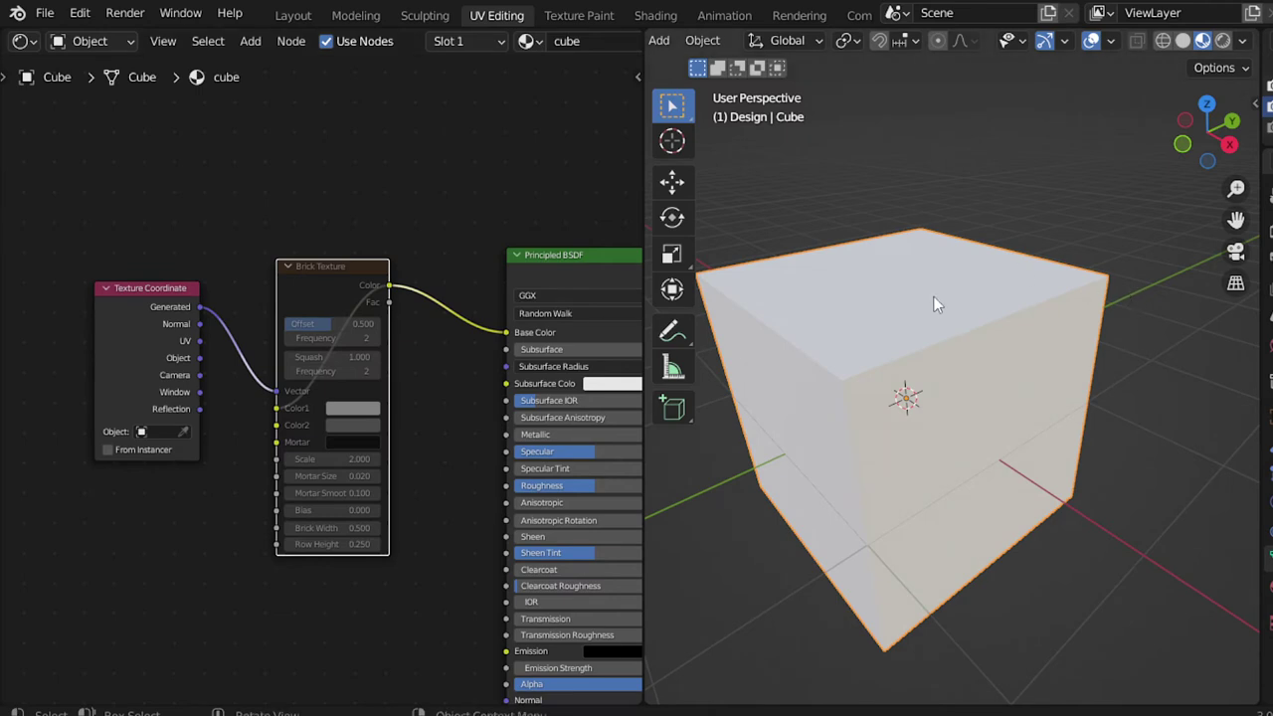
pyautogui.press('m')
# Begin scaling the cube along X, cancel it, and orbit the view
pyautogui.moveTo(906, 313)
pyautogui.mouseDown(button='middle')
pyautogui.moveTo(930, 383)
pyautogui.moveTo(1015, 358)
pyautogui.moveTo(1036, 445)
pyautogui.mouseUp(button='middle')
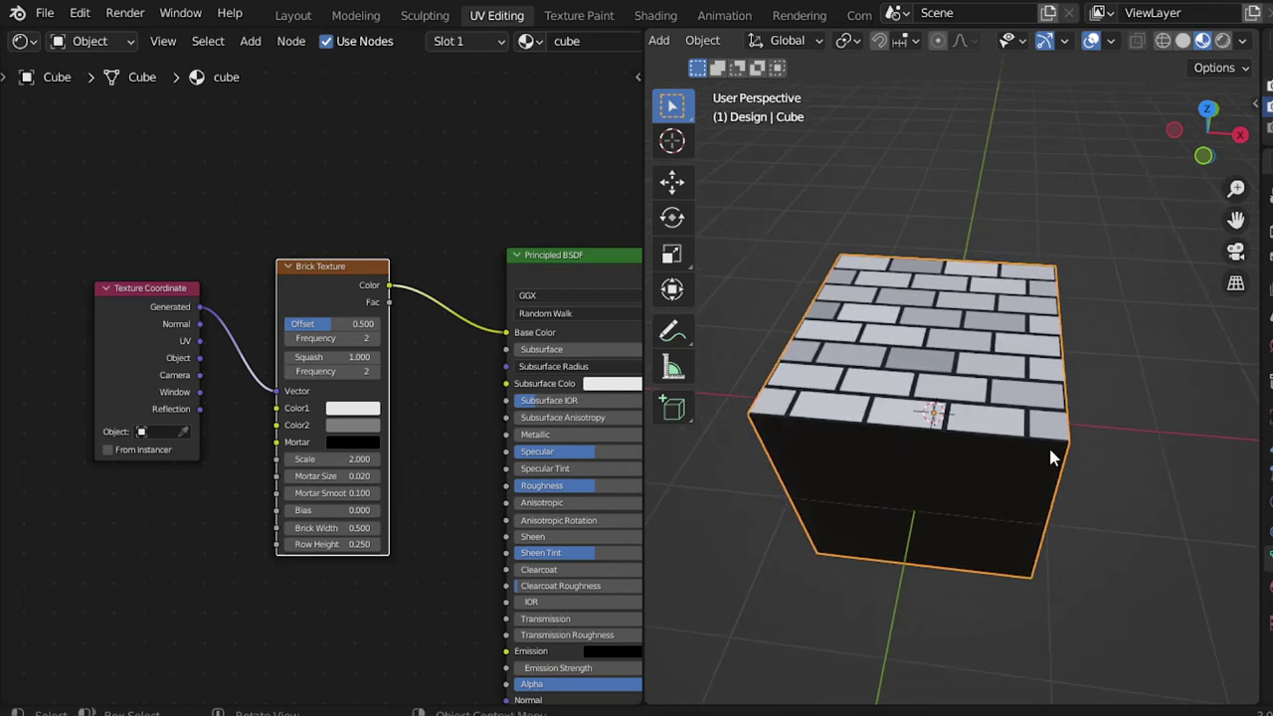
pyautogui.press('x')
pyautogui.press('s')
pyautogui.press('x')
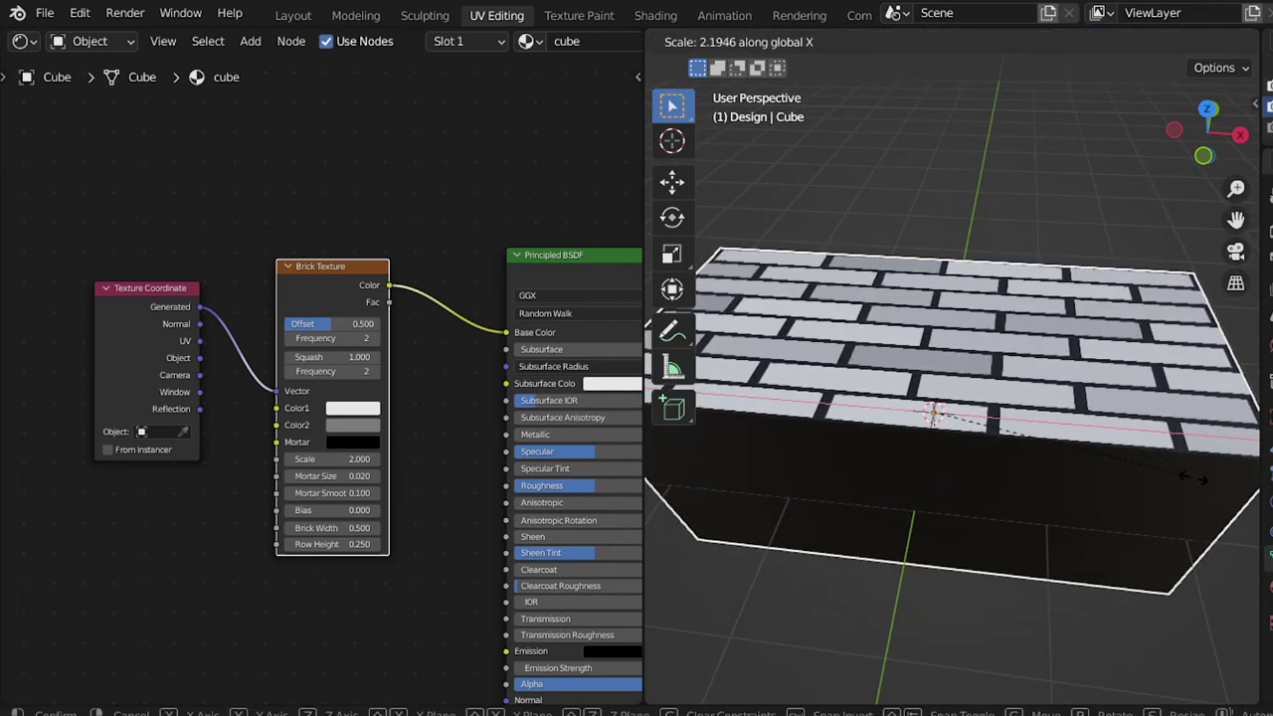
pyautogui.press('Escape')
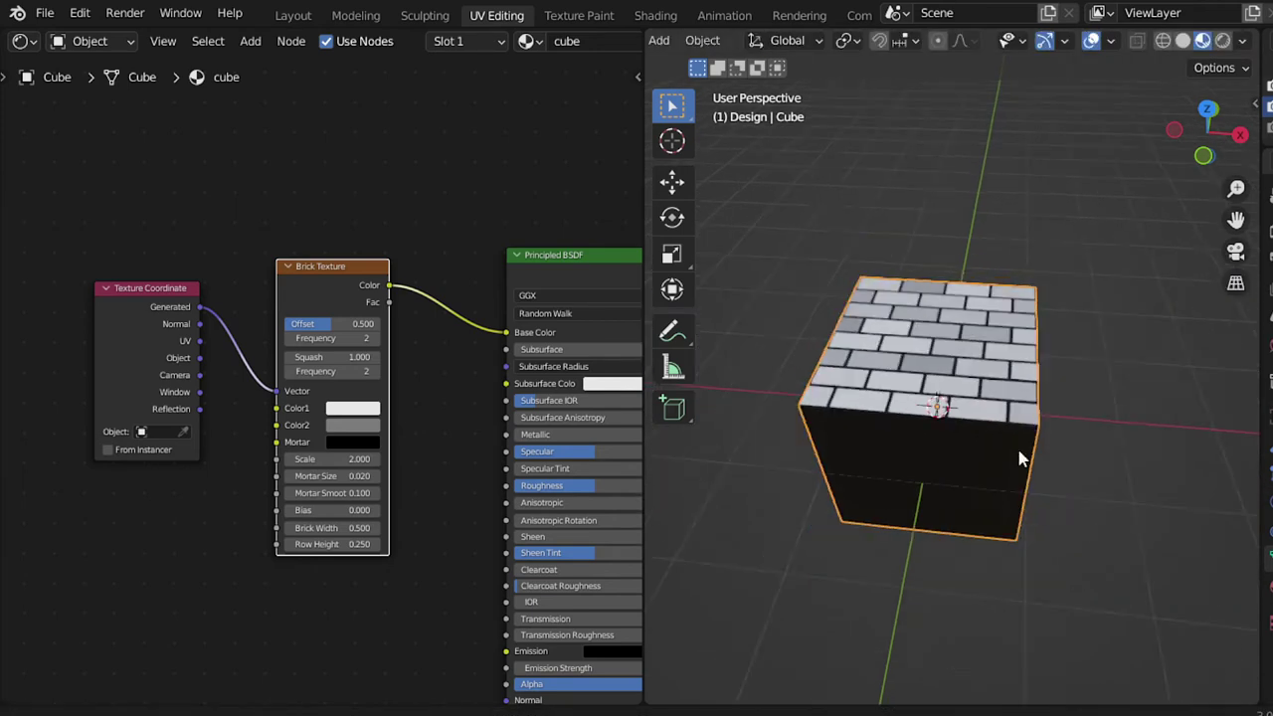
pyautogui.moveTo(1021, 469); pyautogui.dragTo(1085, 468, button='middle')
# Stretch the cube along X into a long slab and apply its scale
pyautogui.press('s')
pyautogui.press('x')
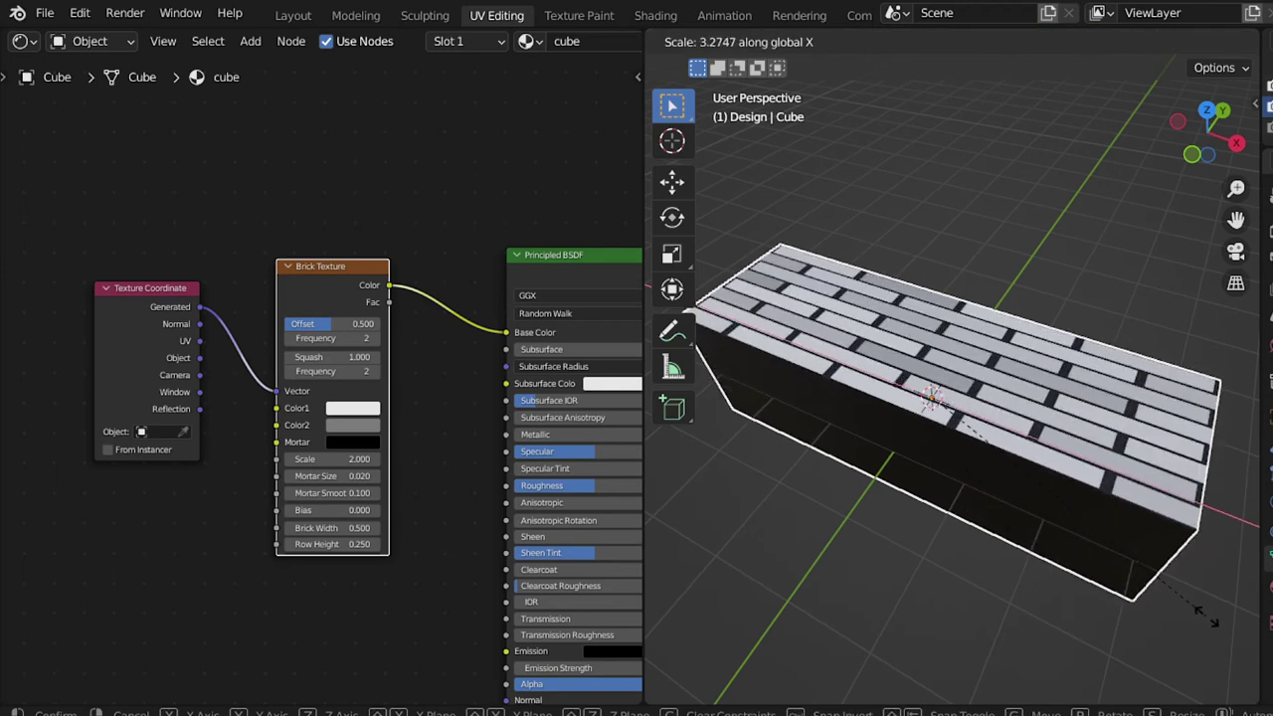
pyautogui.click(1205, 617)
pyautogui.moveTo(200, 358); pyautogui.dragTo(277, 391)
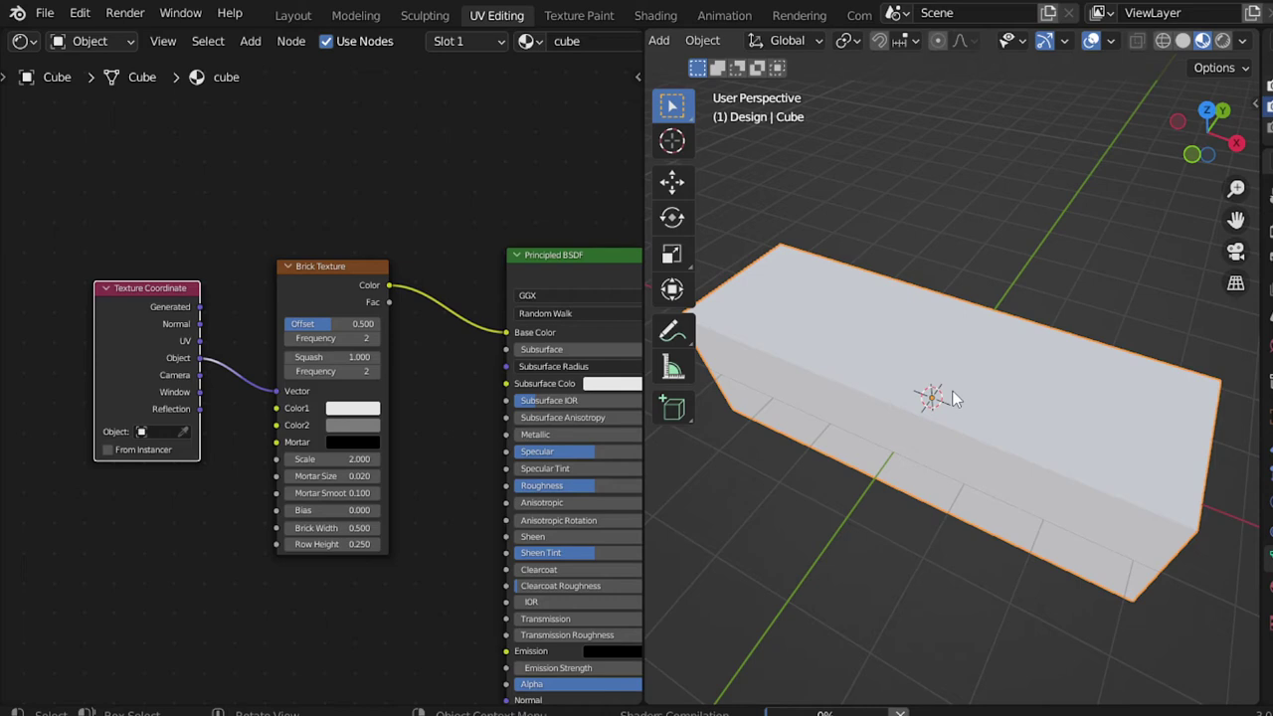
pyautogui.moveTo(1001, 418); pyautogui.dragTo(959, 470, button='middle')
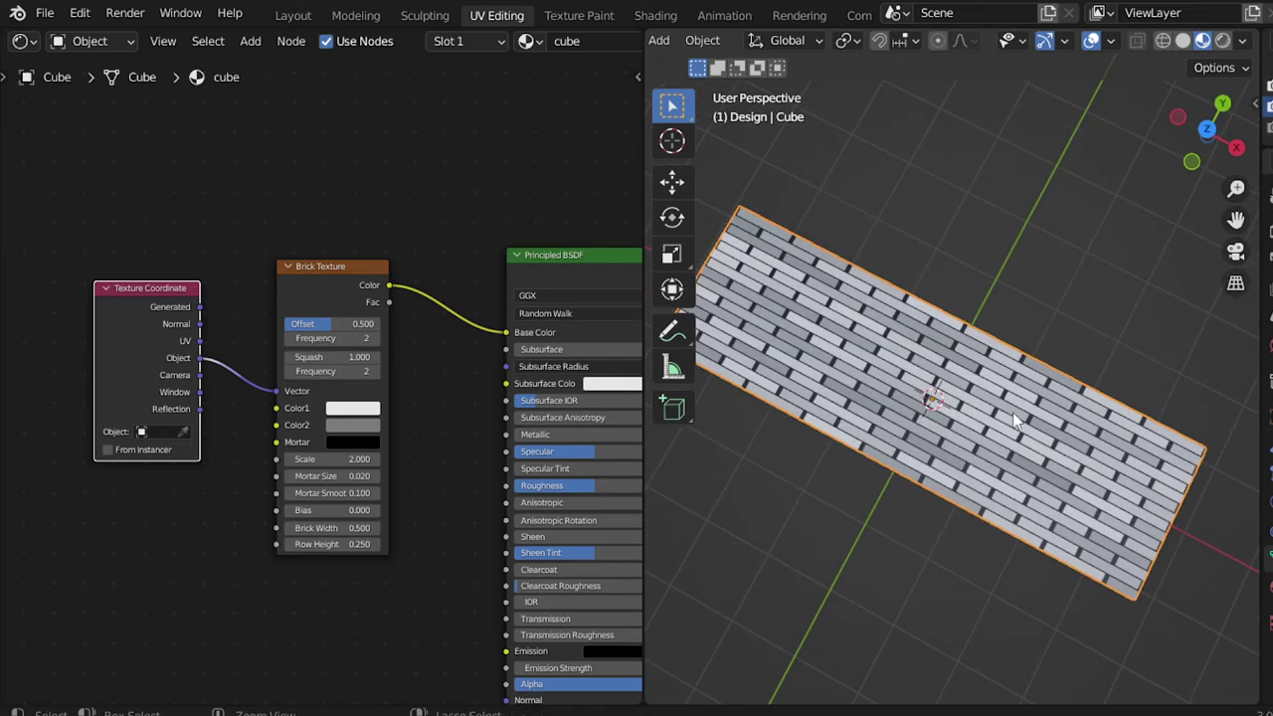
pyautogui.hotkey('ctrl', 'a')
pyautogui.click(976, 459)
pyautogui.moveTo(1006, 443); pyautogui.dragTo(996, 366, button='middle')
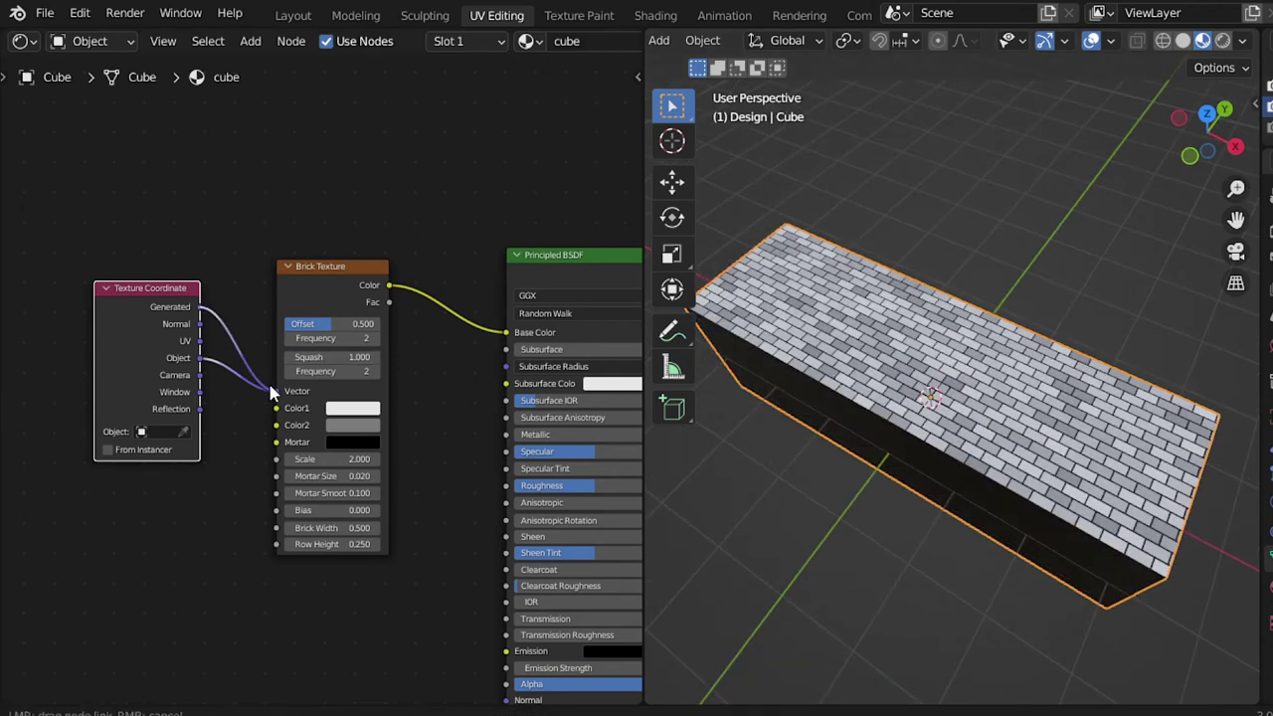
# Relink the brick Vector input between Generated, Object and UV coordinates
pyautogui.moveTo(200, 308); pyautogui.dragTo(277, 391)
pyautogui.moveTo(1056, 359); pyautogui.dragTo(1049, 418, button='middle')
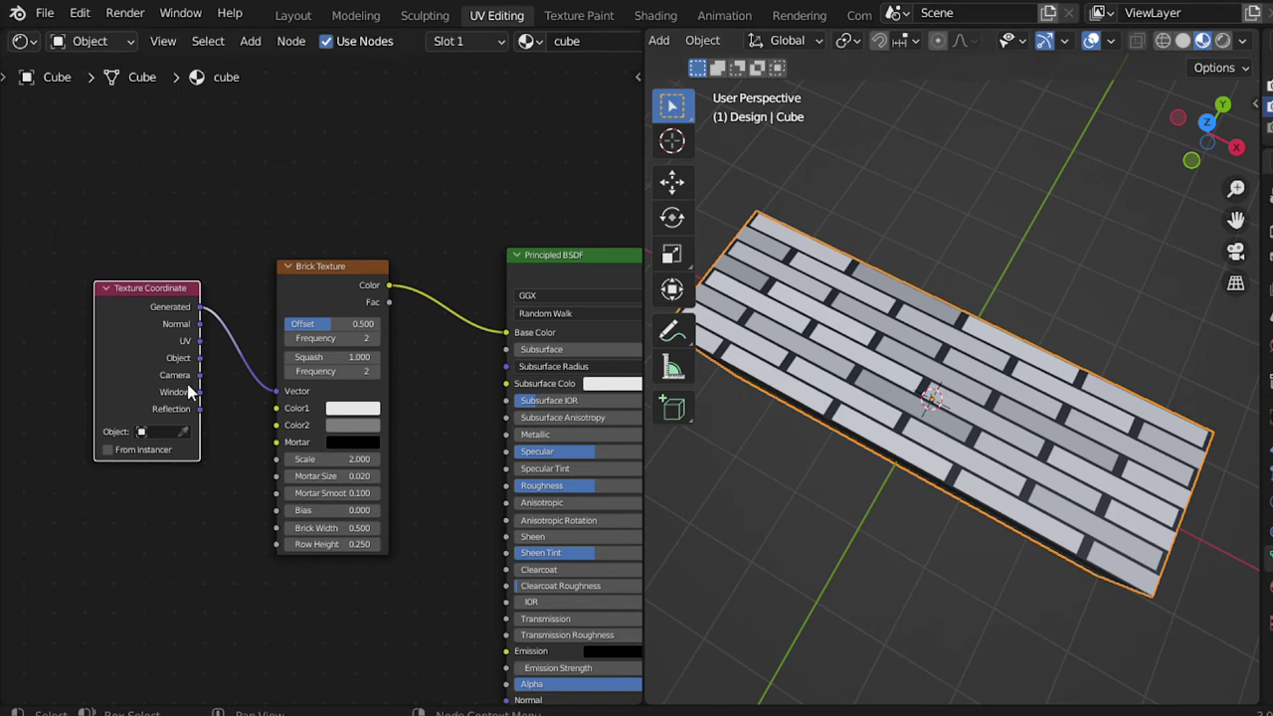
pyautogui.moveTo(200, 359); pyautogui.dragTo(279, 392)
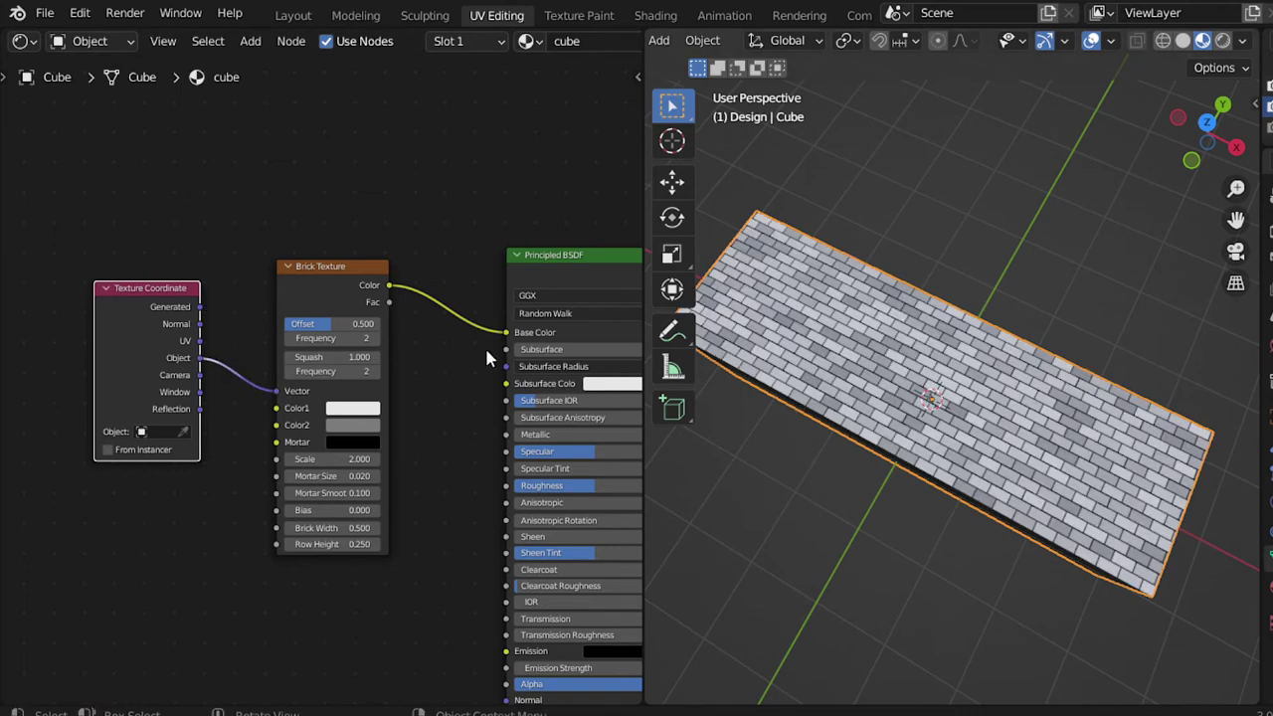
pyautogui.moveTo(200, 358); pyautogui.dragTo(277, 392)
pyautogui.moveTo(895, 358)
pyautogui.mouseDown(button='middle')
pyautogui.moveTo(1199, 322)
pyautogui.moveTo(903, 357)
pyautogui.moveTo(955, 328)
pyautogui.moveTo(1043, 350)
pyautogui.moveTo(996, 363)
pyautogui.moveTo(925, 269)
pyautogui.moveTo(872, 368)
pyautogui.moveTo(961, 368)
pyautogui.moveTo(954, 441)
pyautogui.moveTo(955, 370)
pyautogui.mouseUp(button='middle')
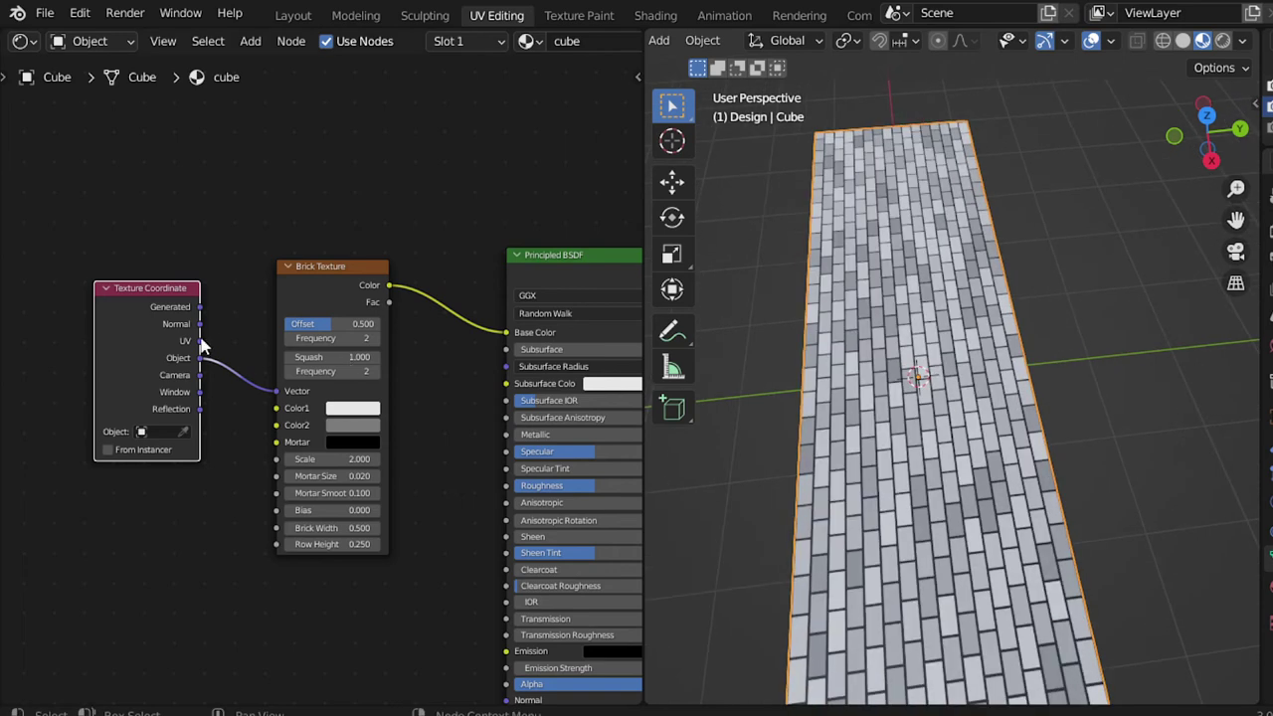
pyautogui.moveTo(202, 342)
pyautogui.mouseDown()
pyautogui.moveTo(296, 408)
pyautogui.moveTo(277, 391)
pyautogui.mouseUp()
# Put the box into Edit Mode and turn the node area into a UV Editor
pyautogui.moveTo(830, 389)
pyautogui.mouseDown(button='middle')
pyautogui.moveTo(846, 430)
pyautogui.moveTo(877, 326)
pyautogui.mouseUp(button='middle')
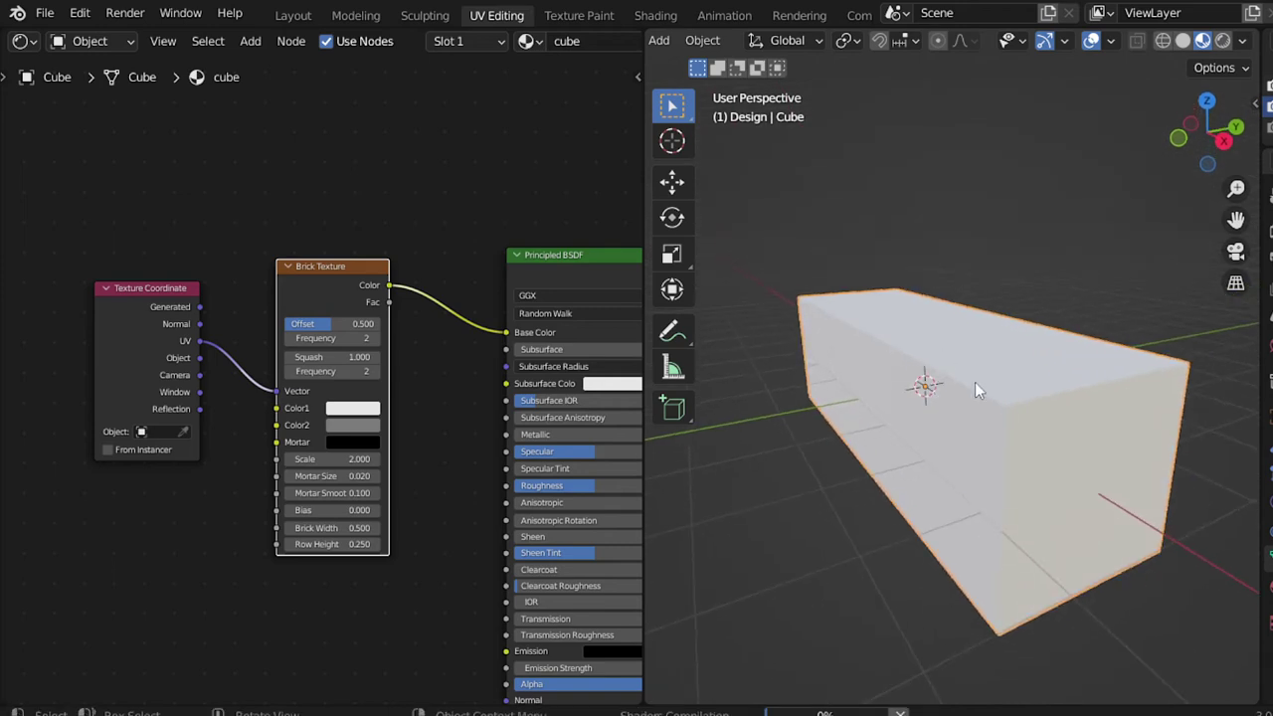
pyautogui.moveTo(1017, 430)
pyautogui.mouseDown(button='middle')
pyautogui.moveTo(966, 488)
pyautogui.moveTo(1035, 463)
pyautogui.mouseUp(button='middle')
pyautogui.press('Tab')
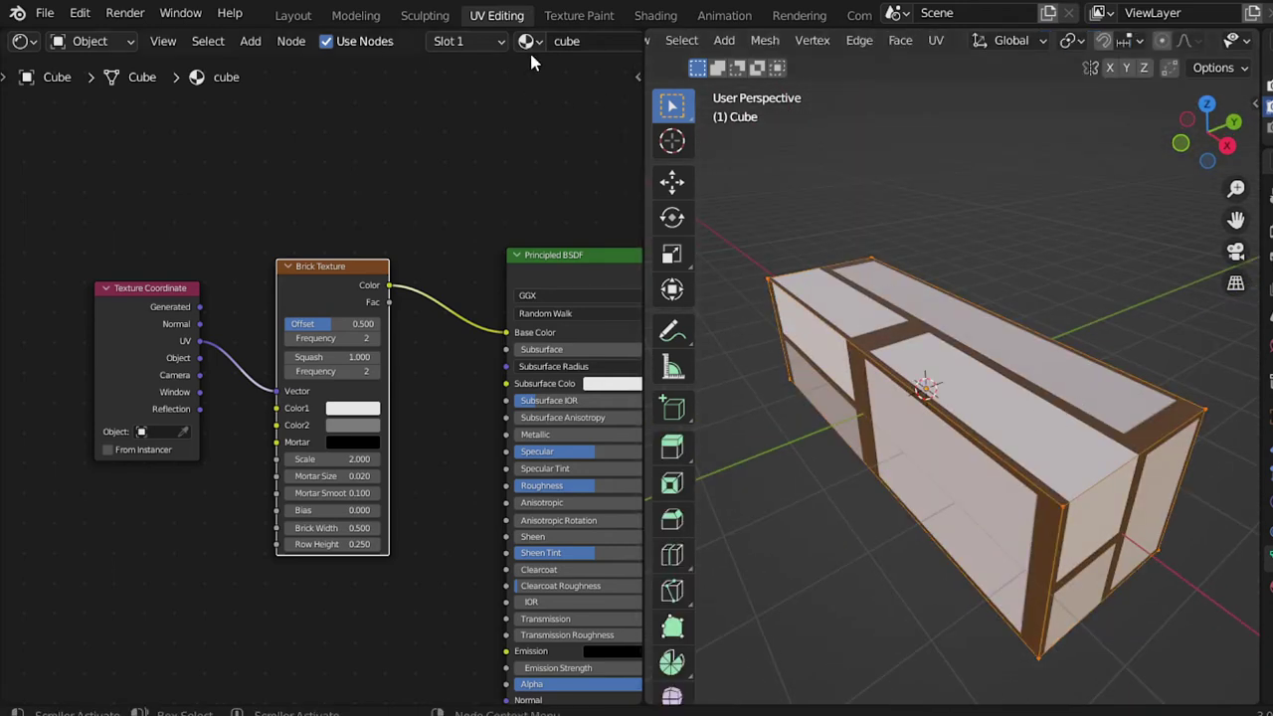
pyautogui.click(20, 41)
pyautogui.click(59, 141)
# Select all UV islands and enlarge them, nudging their position
pyautogui.moveTo(216, 248); pyautogui.dragTo(416, 460)
pyautogui.press('s')
pyautogui.click(577, 475)
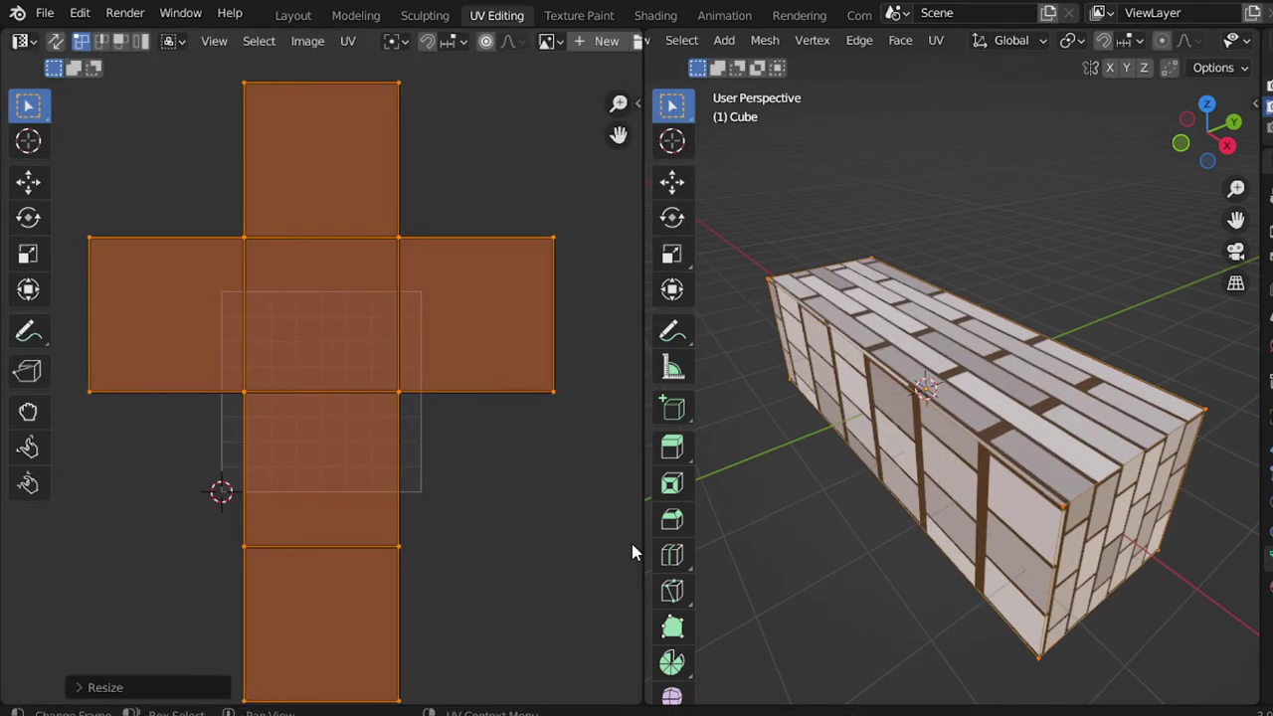
pyautogui.press('g')
pyautogui.click(580, 540)
pyautogui.press('s')
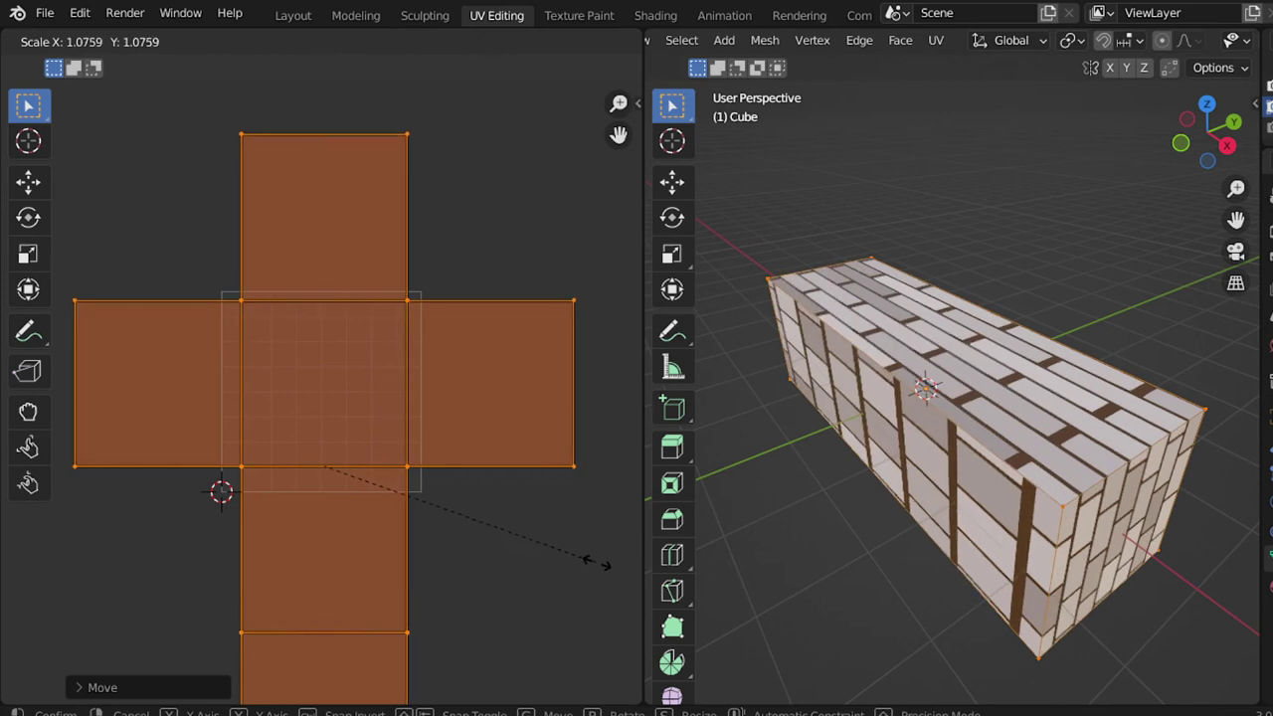
pyautogui.click(612, 567)
# Move the UV islands down, scale them slightly larger, and toggle Edit Mode
pyautogui.press('g')
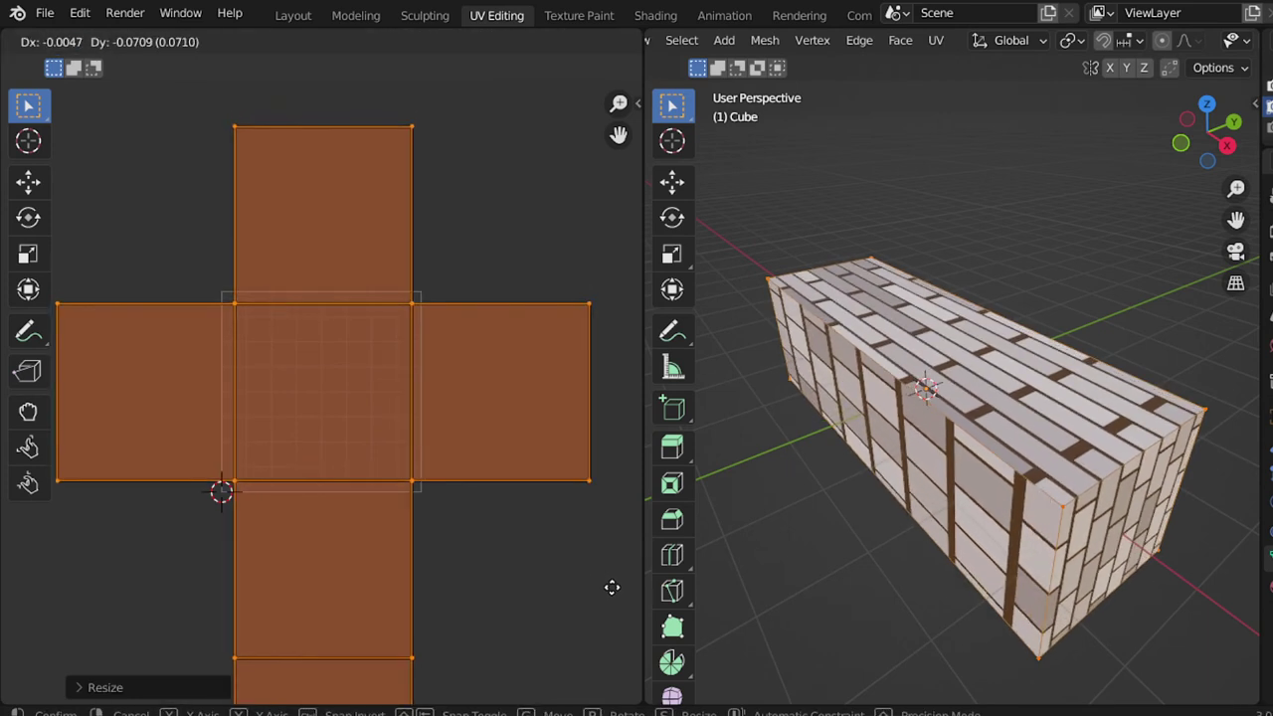
pyautogui.click(611, 597)
pyautogui.press('s')
pyautogui.click(624, 595)
pyautogui.press('Tab')
pyautogui.press('Tab')
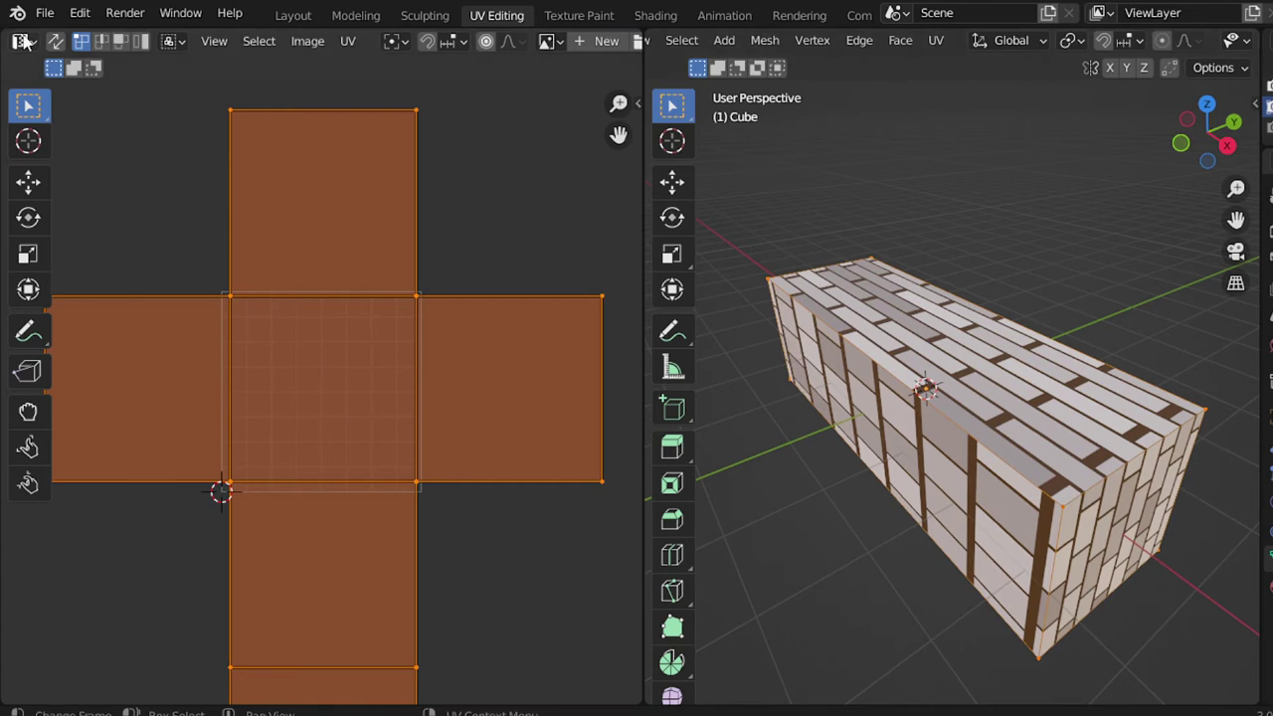
pyautogui.click(21, 41)
# Back in the Shader Editor and Object Mode, set the brick Scale to 4
pyautogui.click(77, 234)
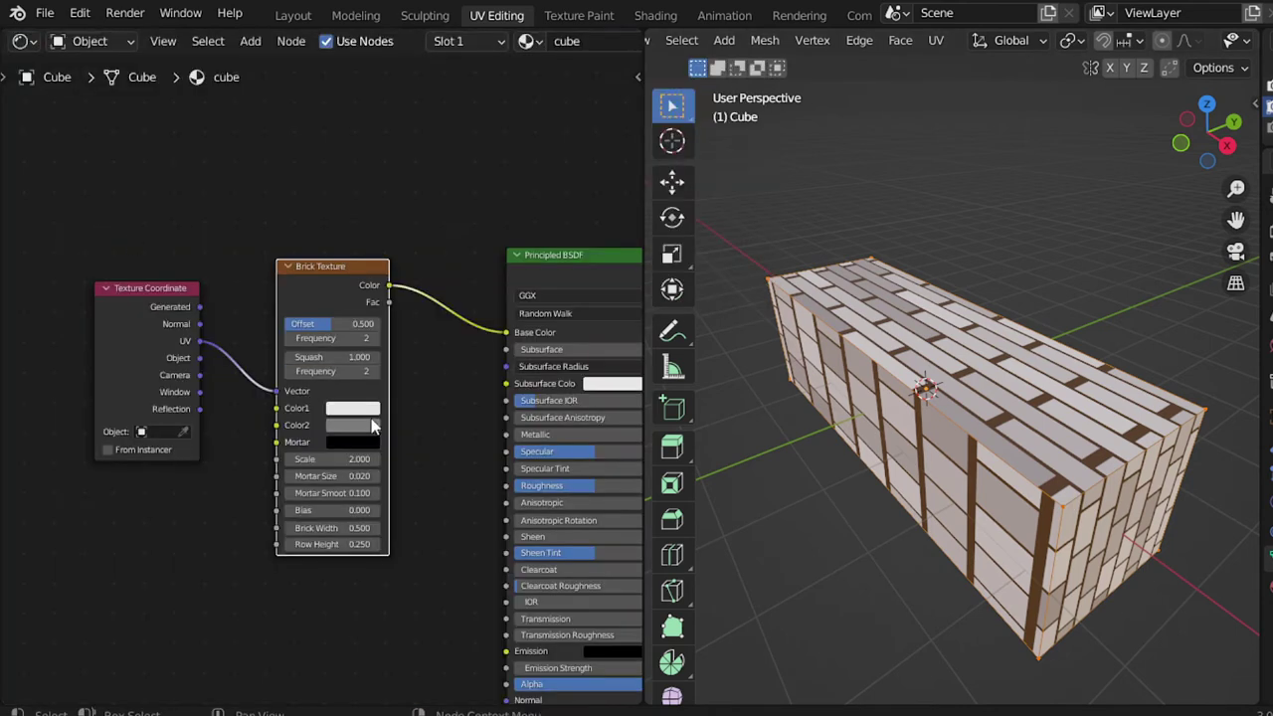
pyautogui.press('Tab')
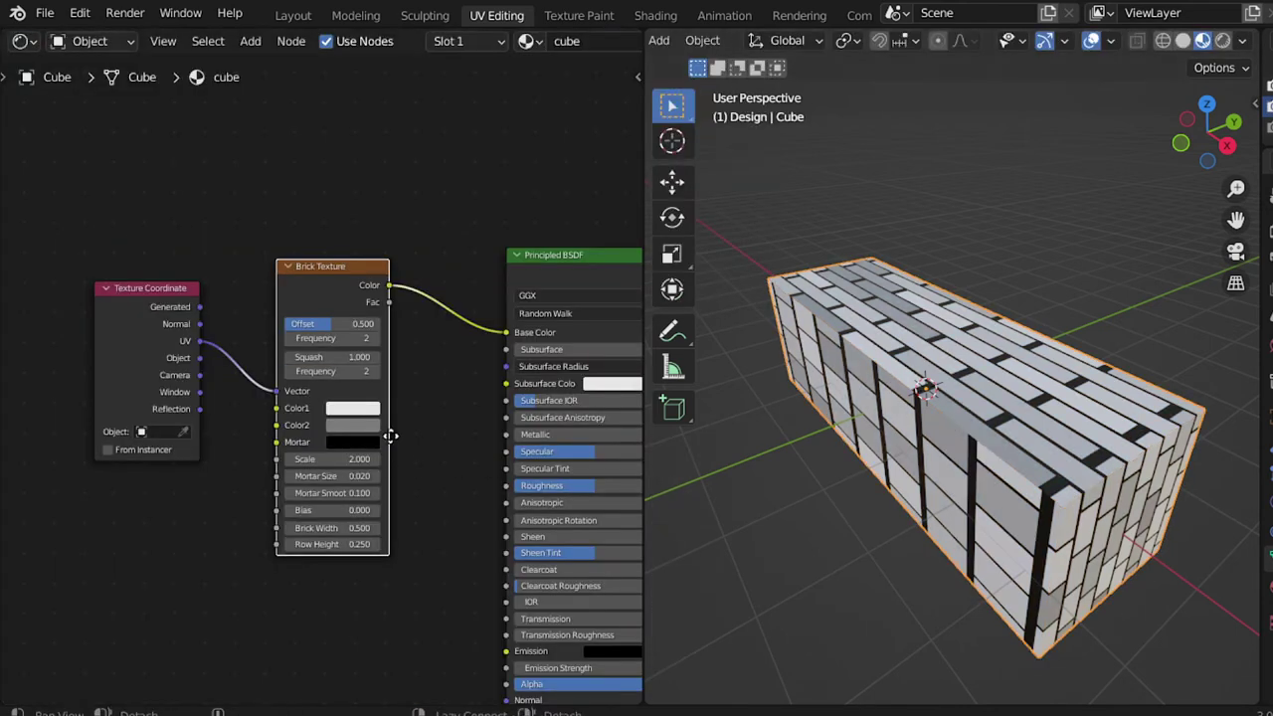
pyautogui.moveTo(398, 429); pyautogui.dragTo(246, 445, button='middle')
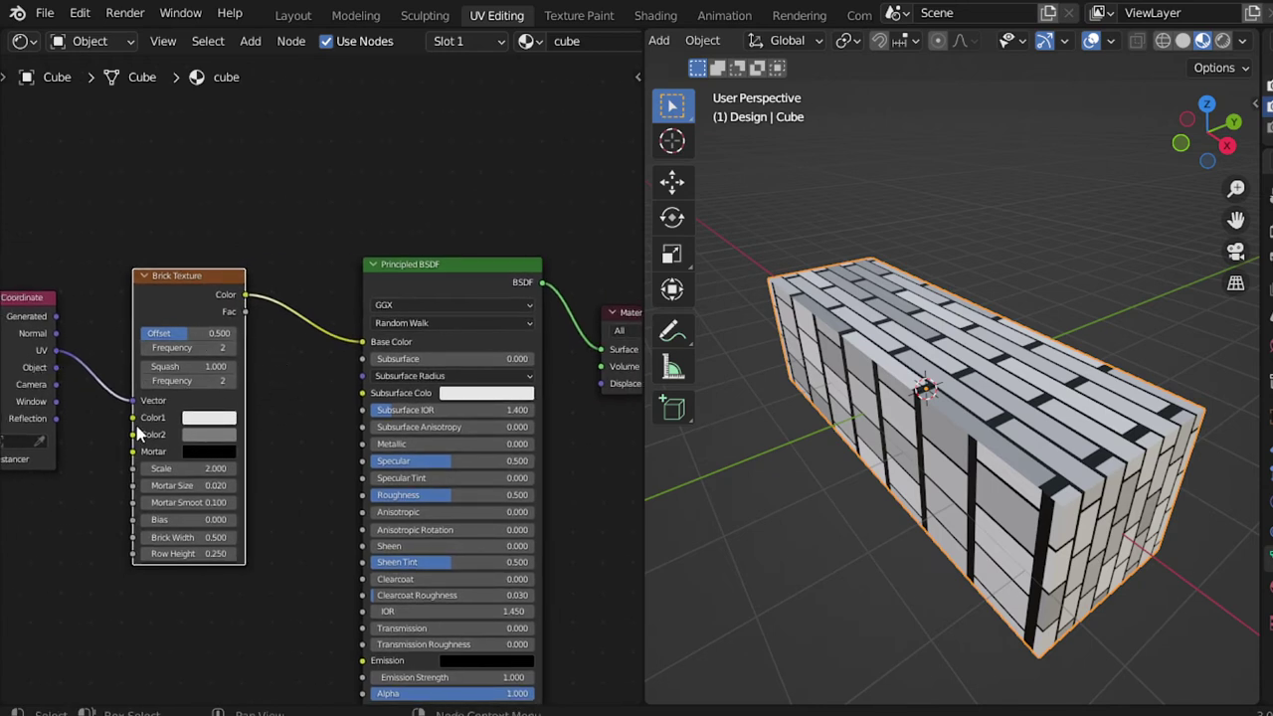
pyautogui.moveTo(161, 469); pyautogui.dragTo(224, 468)
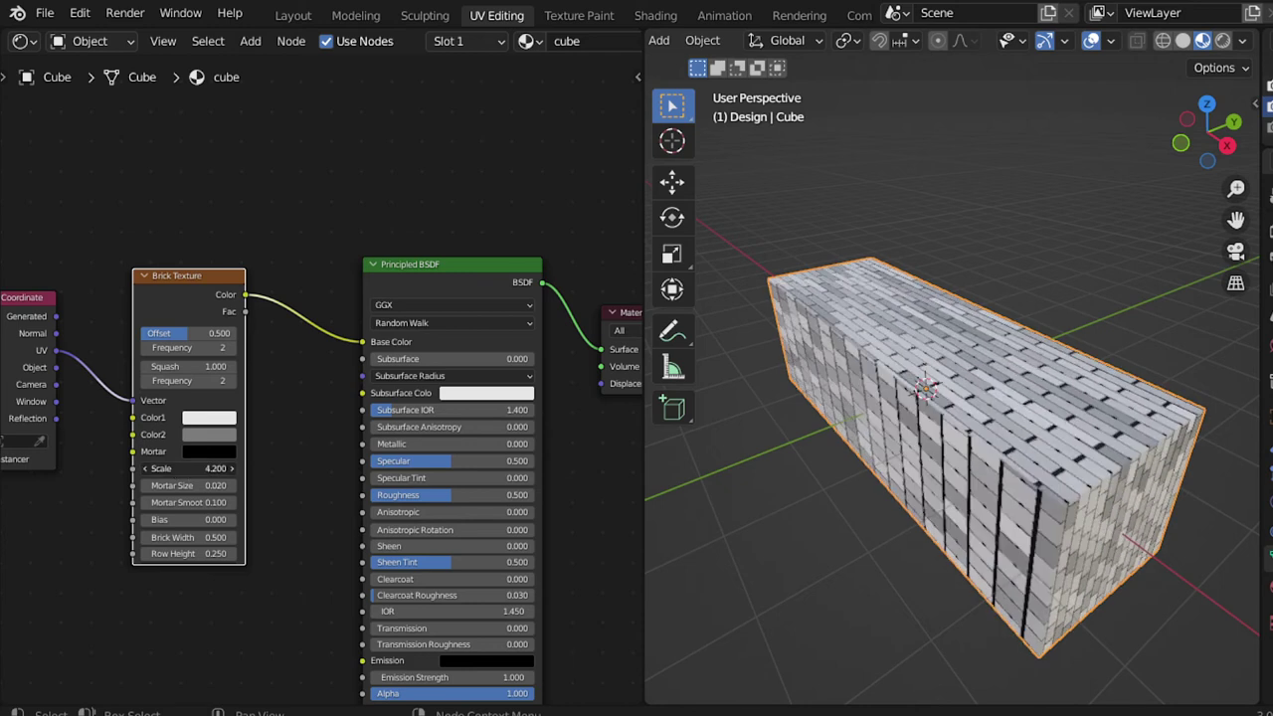
pyautogui.moveTo(224, 469); pyautogui.dragTo(182, 475)
pyautogui.click(182, 475)
pyautogui.write('4.000')
pyautogui.press('Return')
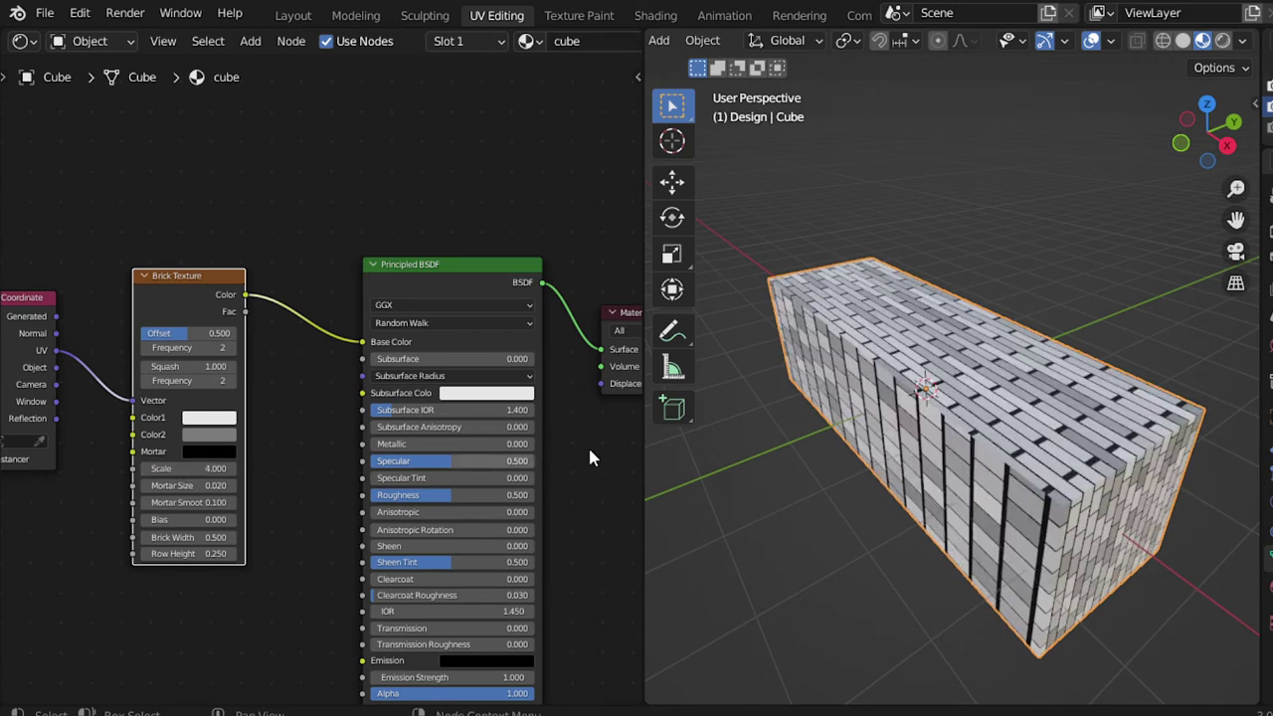
# Orbit to a side view and rearrange the Texture Coordinate and Brick Texture nodes
pyautogui.moveTo(731, 425)
pyautogui.mouseDown(button='middle')
pyautogui.moveTo(1065, 354)
pyautogui.moveTo(787, 441)
pyautogui.moveTo(735, 353)
pyautogui.moveTo(933, 390)
pyautogui.mouseUp(button='middle')
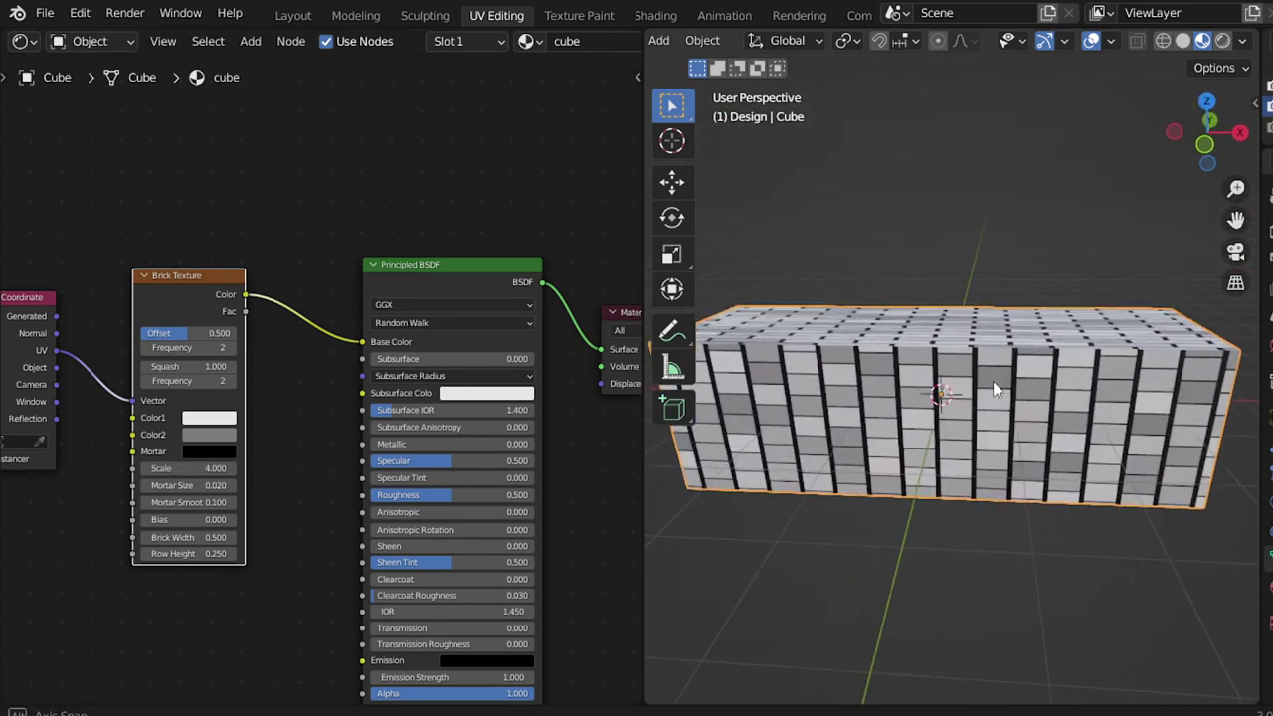
pyautogui.moveTo(209, 437); pyautogui.dragTo(313, 430, button='middle')
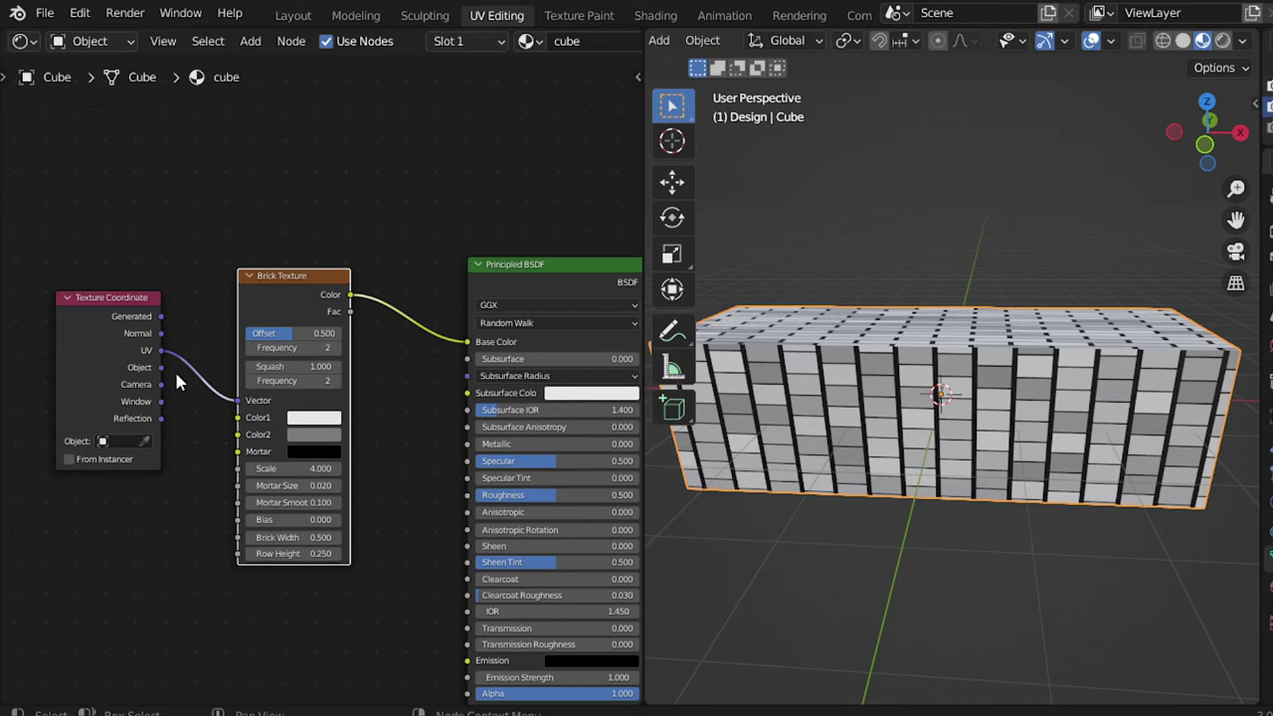
pyautogui.moveTo(157, 350); pyautogui.dragTo(167, 360)
pyautogui.click(157, 329)
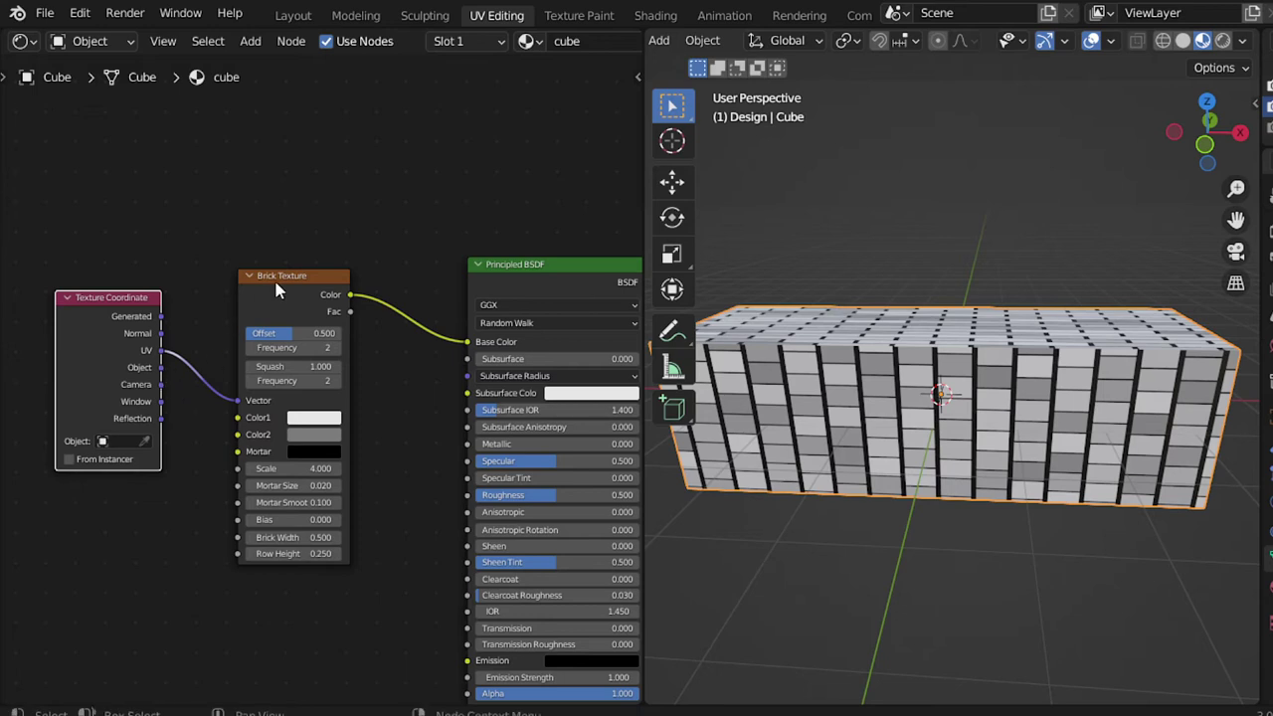
pyautogui.moveTo(278, 288); pyautogui.dragTo(278, 263)
pyautogui.hotkey('shift', 'a')
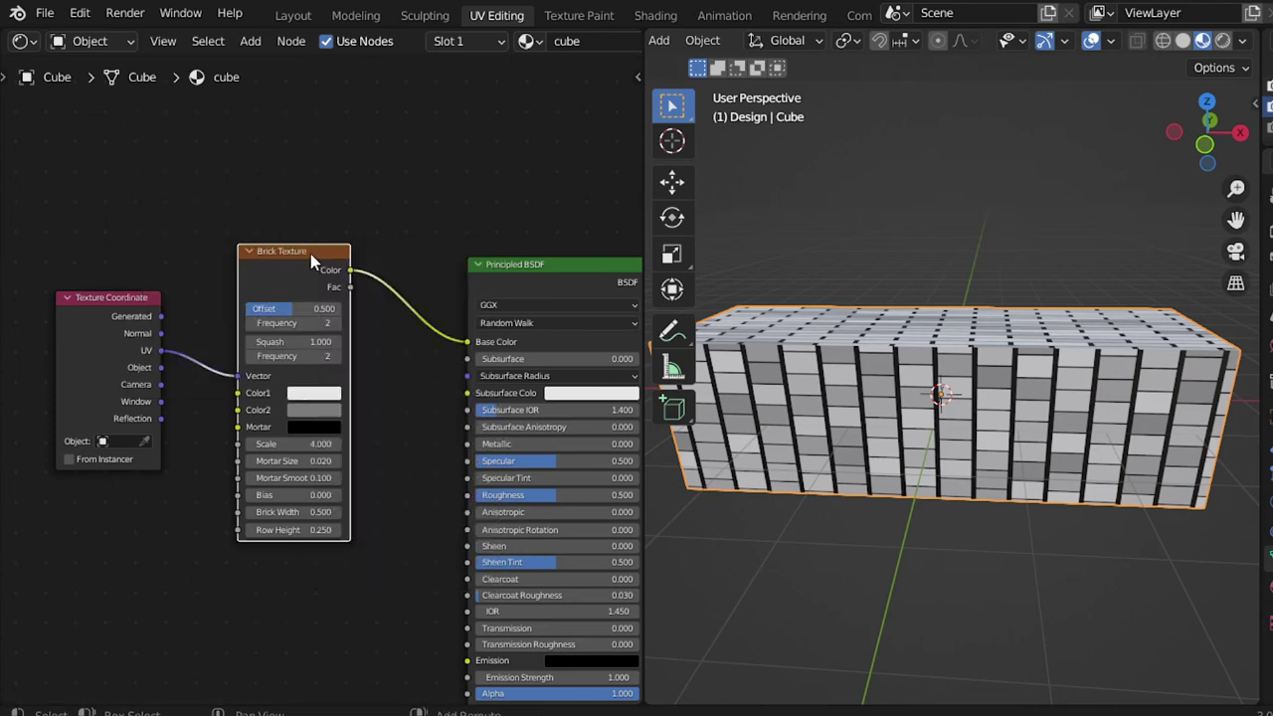
# Add an Image Texture node fed by UV coordinates, with its Color into Base Color
pyautogui.hotkey('shift', 'a')
pyautogui.click(417, 407)
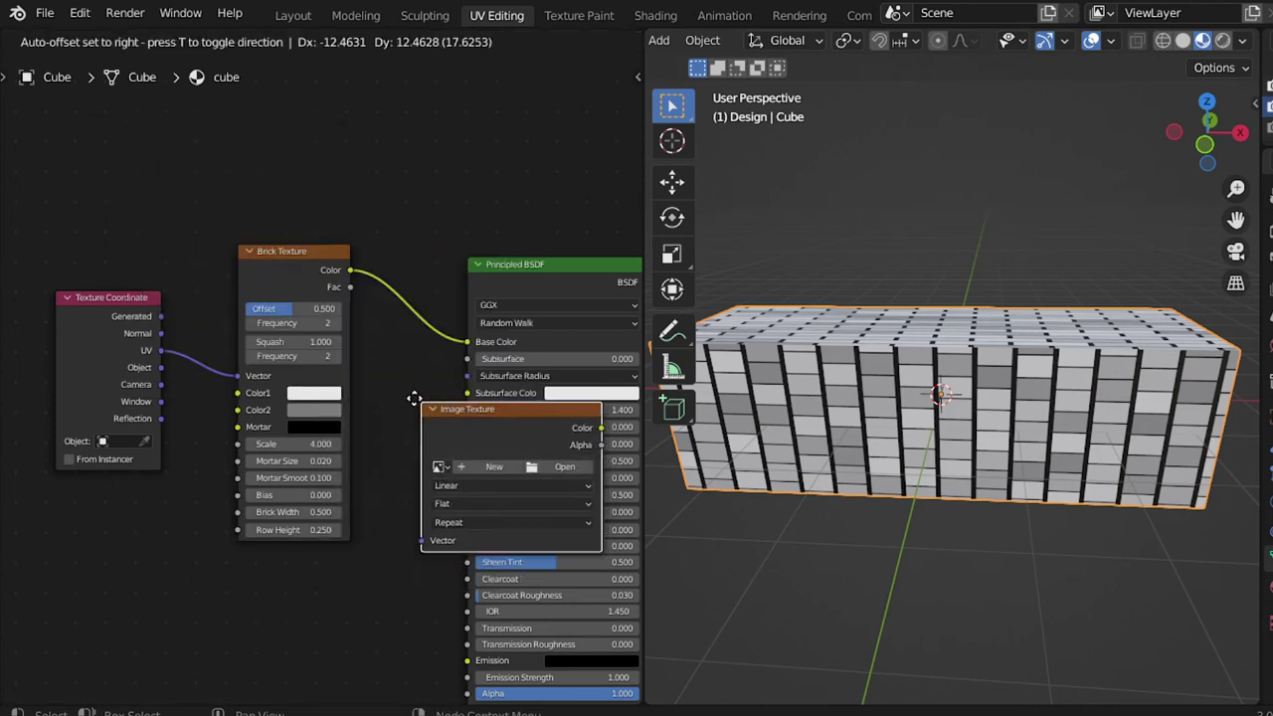
pyautogui.click(211, 88)
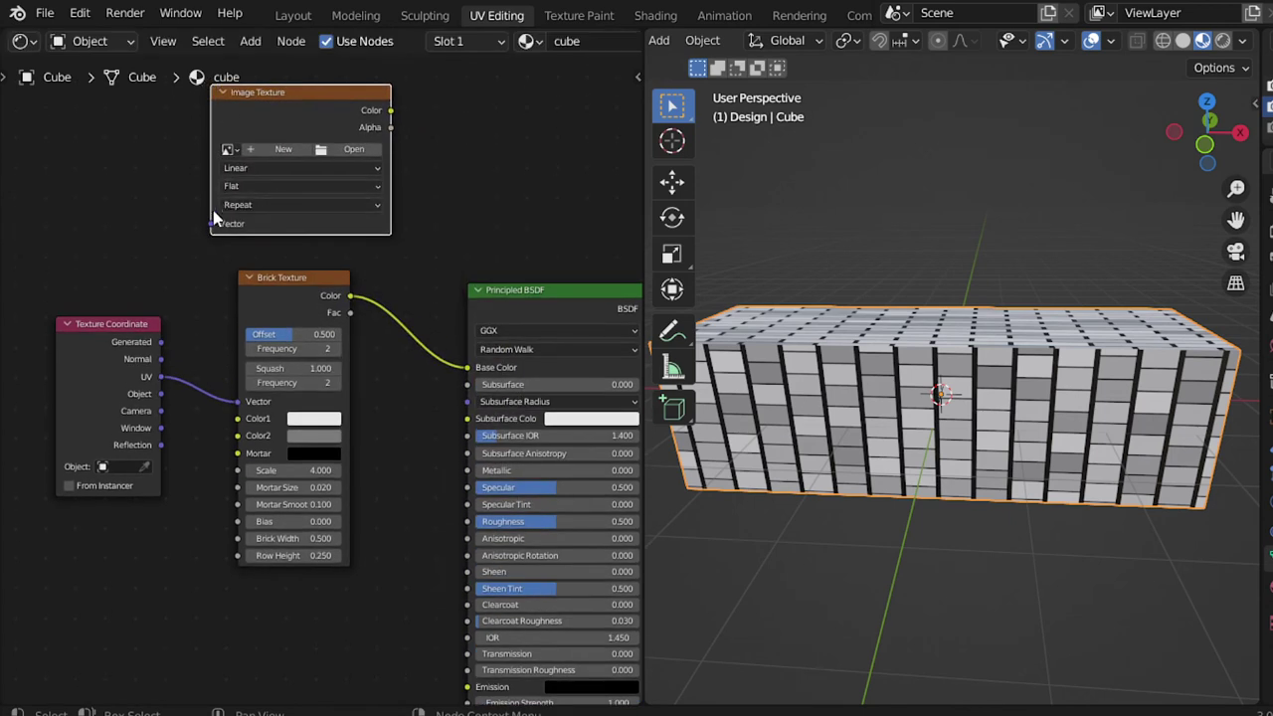
pyautogui.moveTo(211, 221); pyautogui.dragTo(196, 298)
pyautogui.moveTo(170, 383); pyautogui.dragTo(161, 377)
pyautogui.moveTo(391, 110); pyautogui.dragTo(466, 367)
# Delete the Brick Texture, load 006.jpg, and move the Image node beside Texture Coordinate
pyautogui.click(299, 279)
pyautogui.press('Delete')
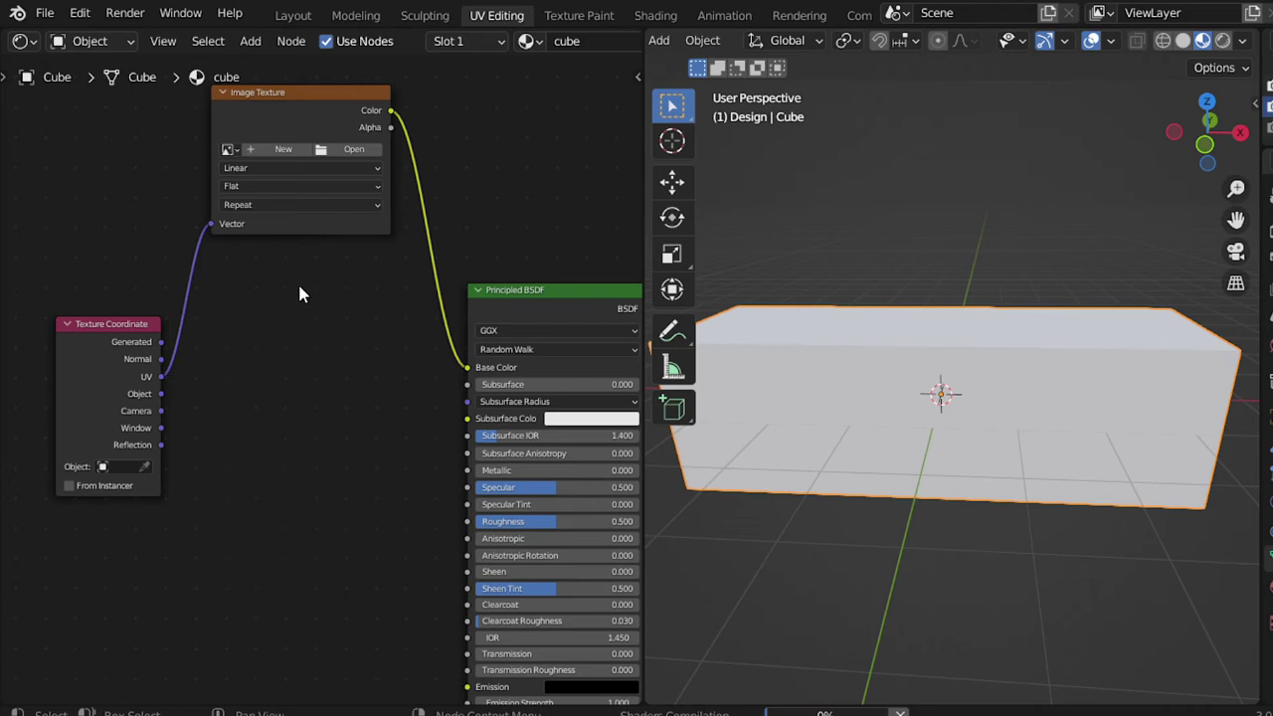
pyautogui.click(308, 151)
pyautogui.moveTo(278, 94); pyautogui.dragTo(280, 298)
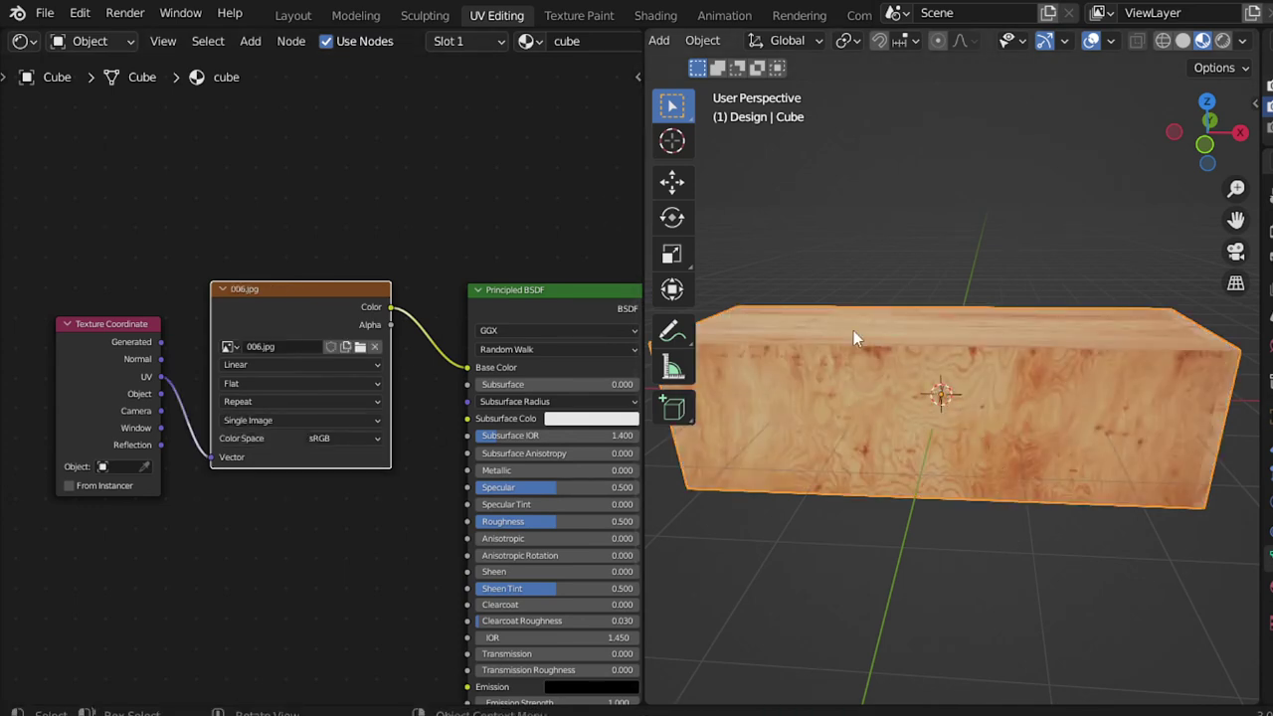
# Apply the box's scale with Ctrl+A > Scale
pyautogui.moveTo(850, 339); pyautogui.dragTo(1011, 426, button='middle')
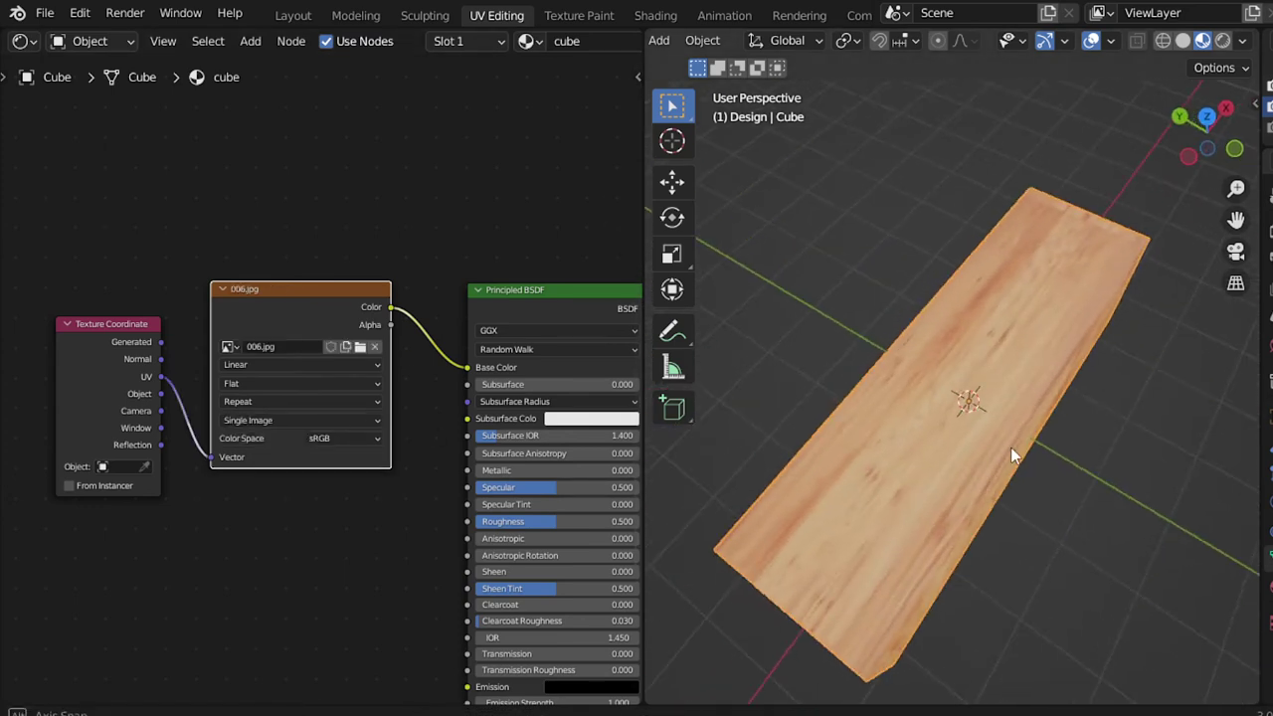
pyautogui.click(338, 442)
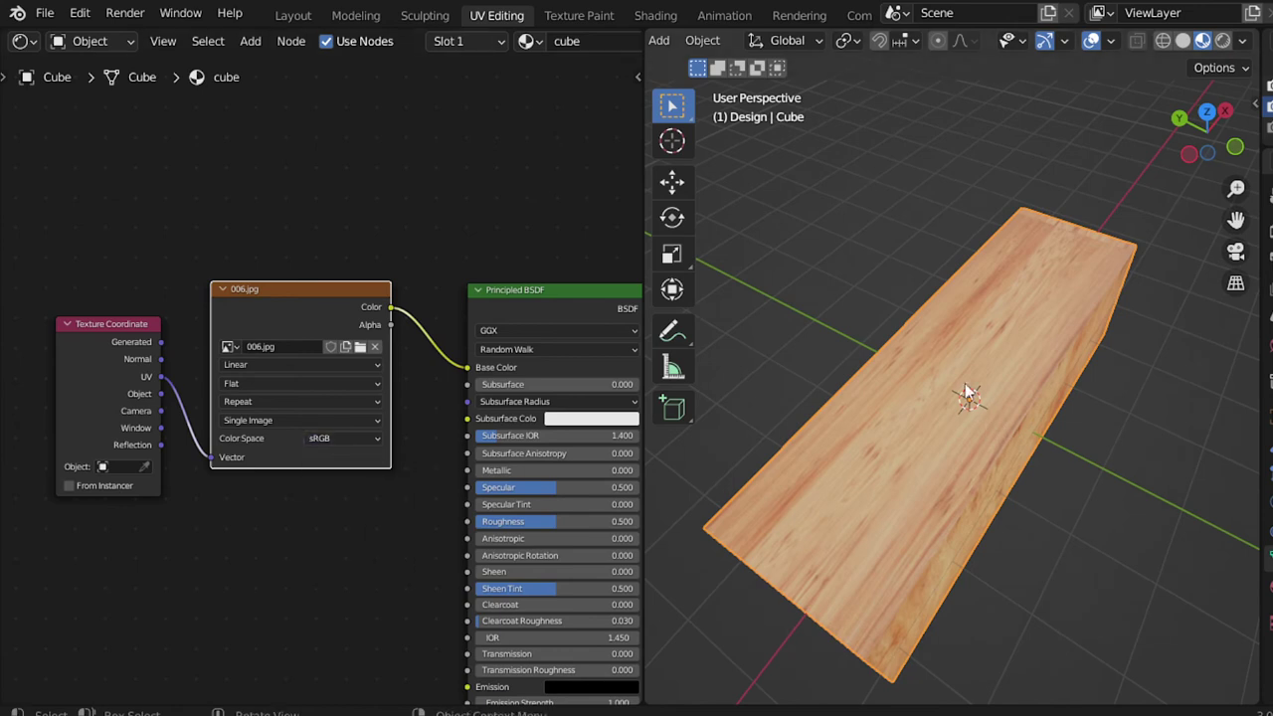
pyautogui.press('Tab')
pyautogui.moveTo(1014, 418)
pyautogui.mouseDown(button='middle')
pyautogui.moveTo(1069, 359)
pyautogui.moveTo(989, 380)
pyautogui.mouseUp(button='middle')
pyautogui.press('Tab')
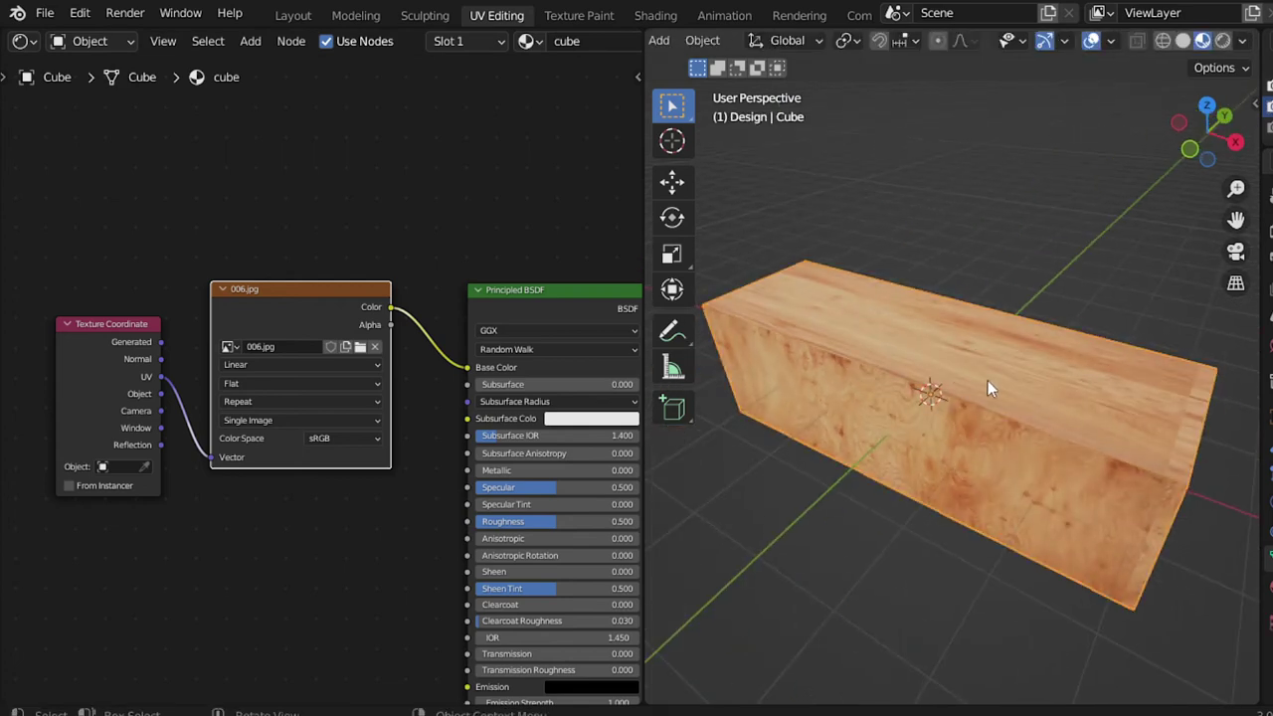
pyautogui.hotkey('ctrl', 'a')
pyautogui.click(988, 381)
# In a UV Editor on the left, scale the box's UV islands up uniformly
pyautogui.moveTo(1052, 420); pyautogui.dragTo(1022, 469, button='middle')
pyautogui.press('Tab')
pyautogui.click(19, 41)
pyautogui.click(63, 139)
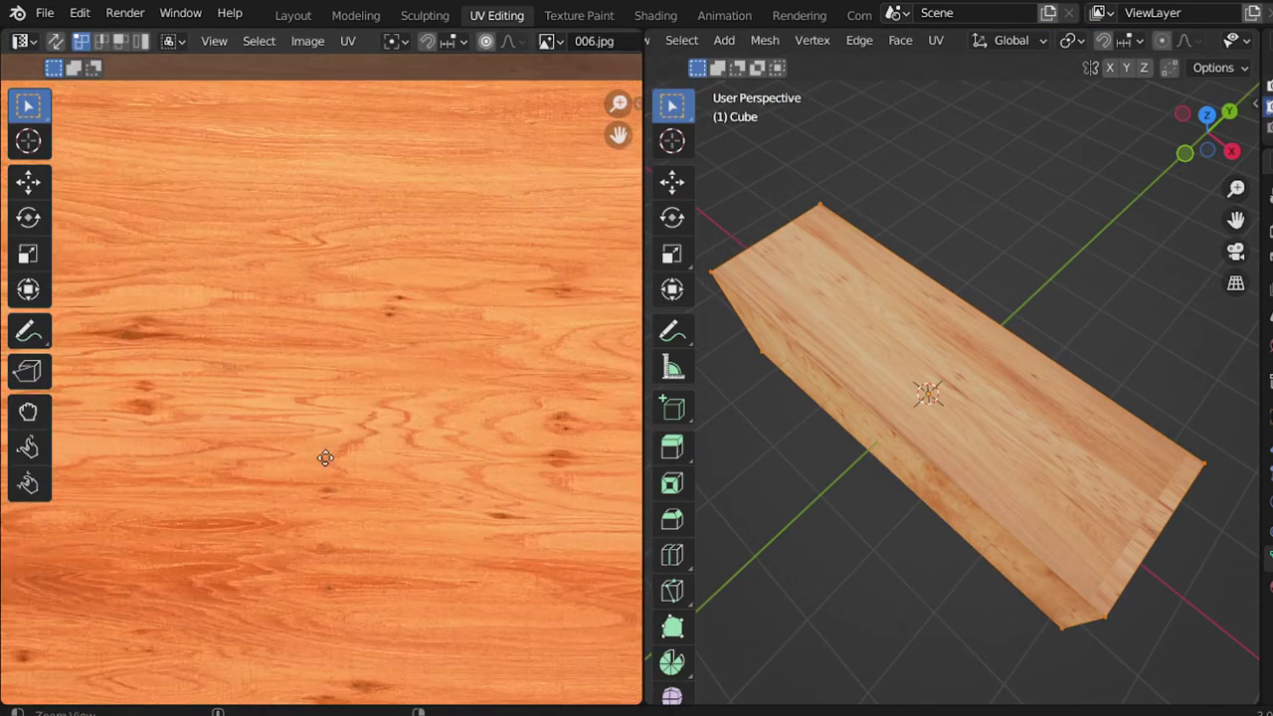
pyautogui.scroll(-3, 359, 396)
pyautogui.scroll(-3, 359, 398)
pyautogui.press('s')
pyautogui.press('x')
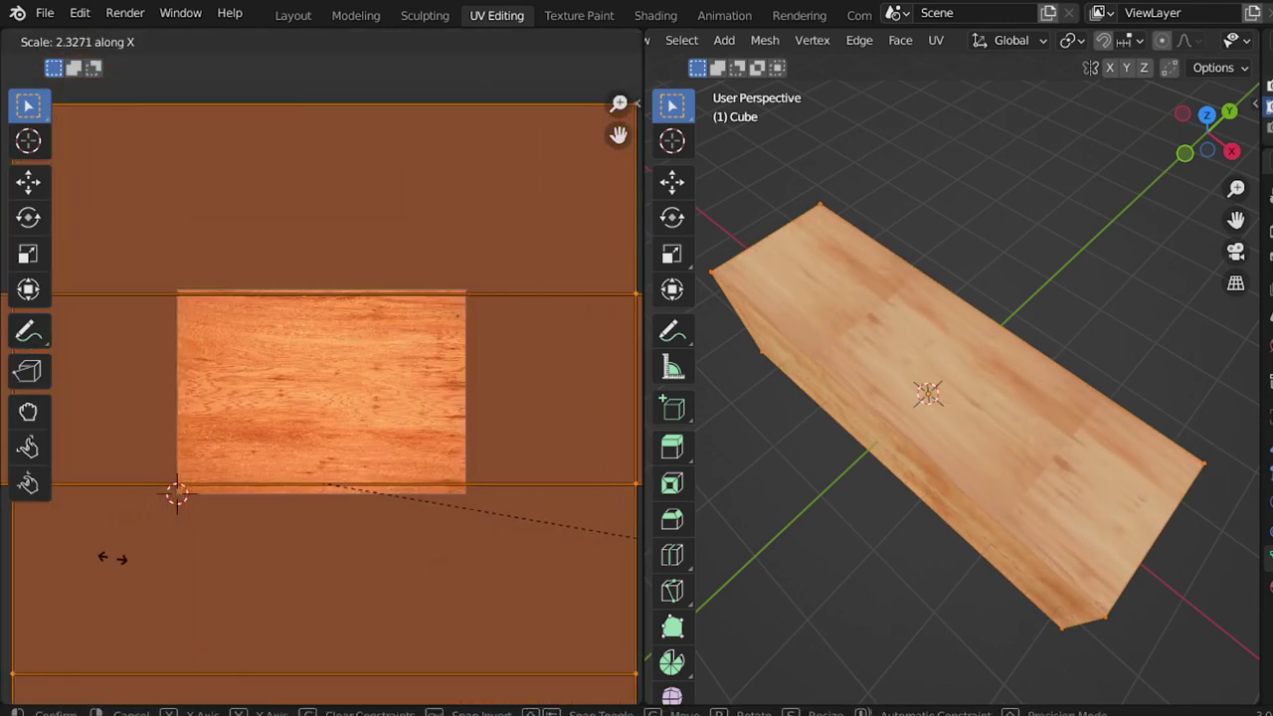
pyautogui.rightClick(189, 562)
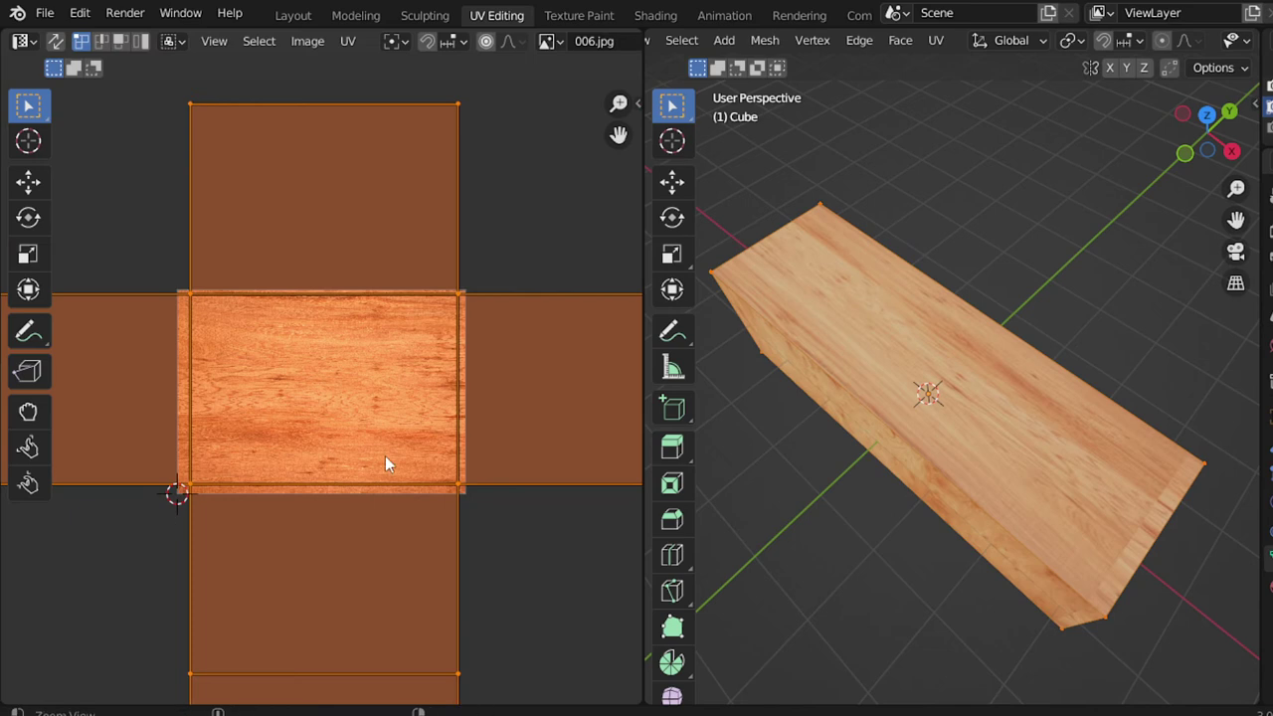
pyautogui.press('s')
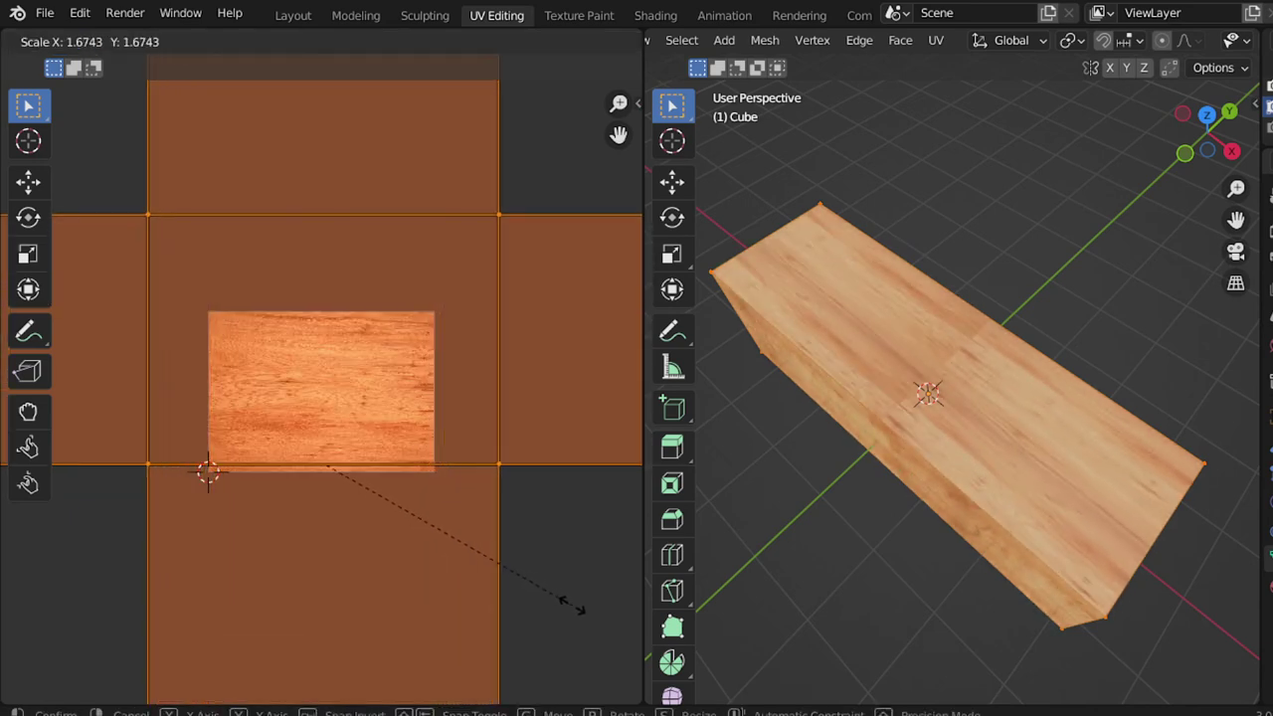
pyautogui.rightClick(572, 605)
pyautogui.press('s')
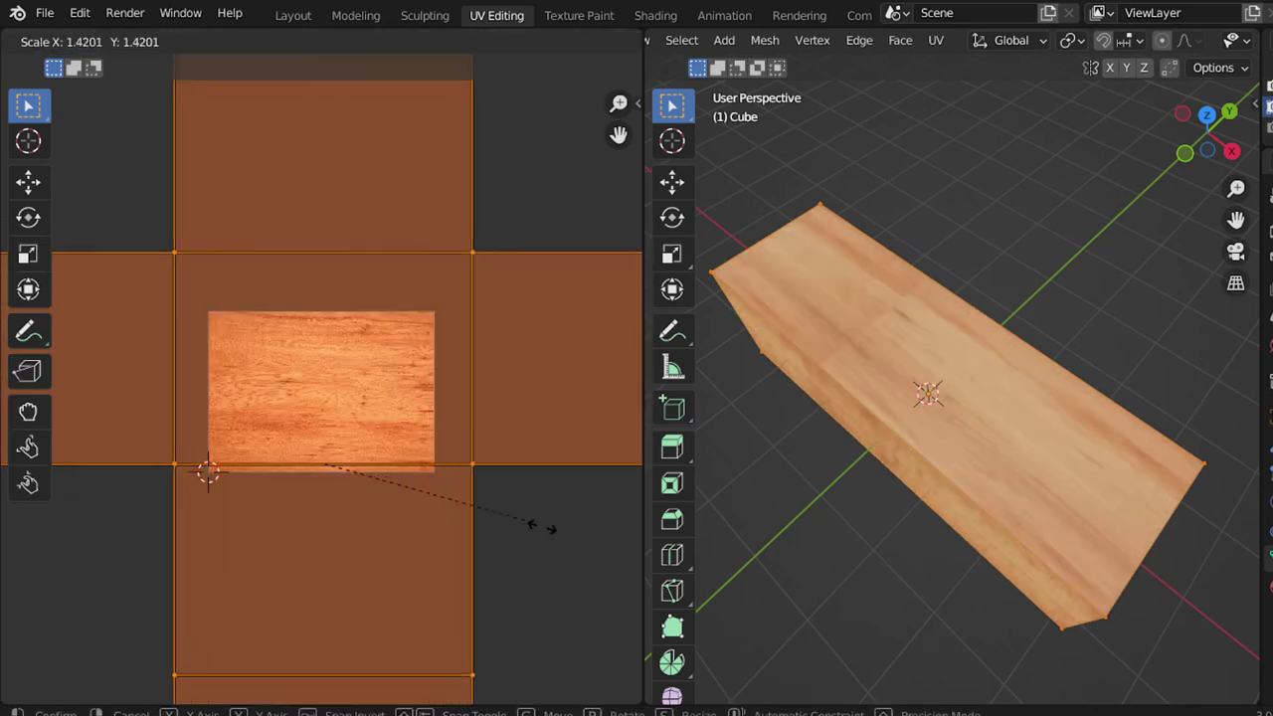
pyautogui.click(527, 505)
pyautogui.moveTo(527, 505); pyautogui.dragTo(495, 455, button='middle')
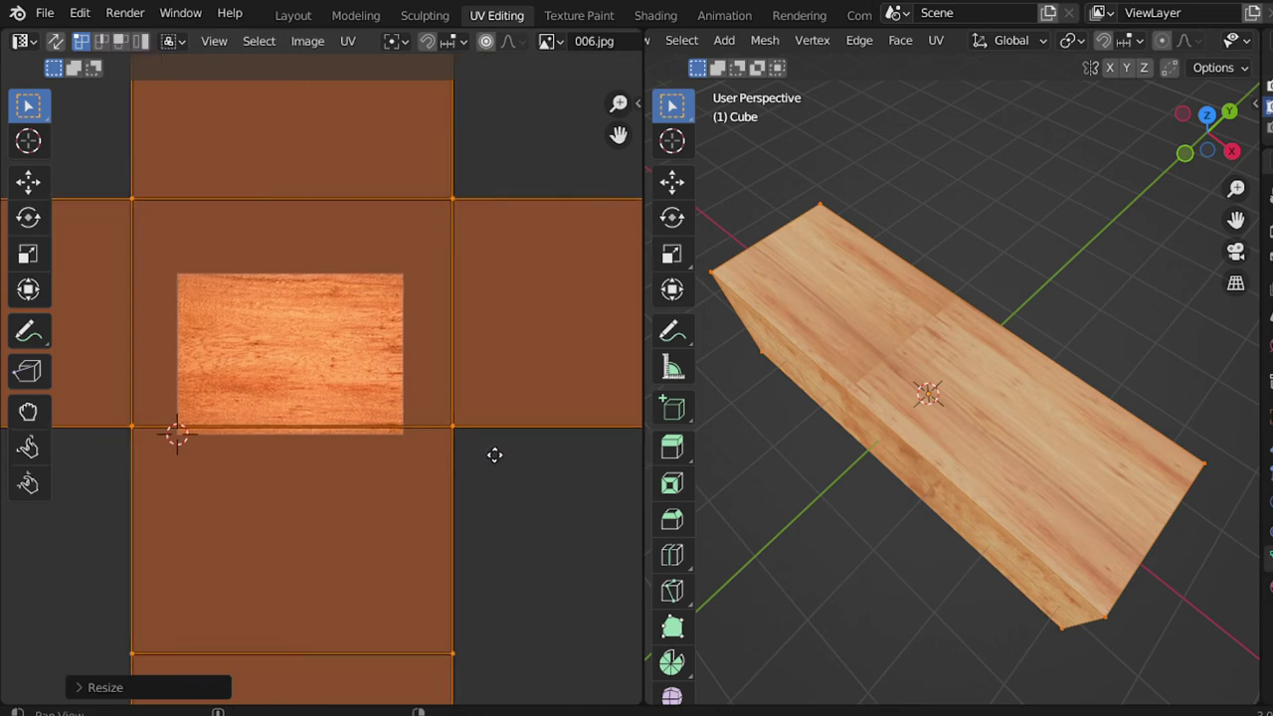
# Turn the left pane back into a 3D Viewport at a perspective angle
pyautogui.moveTo(926, 398); pyautogui.dragTo(955, 378, button='middle')
pyautogui.scroll(4, 955, 398)
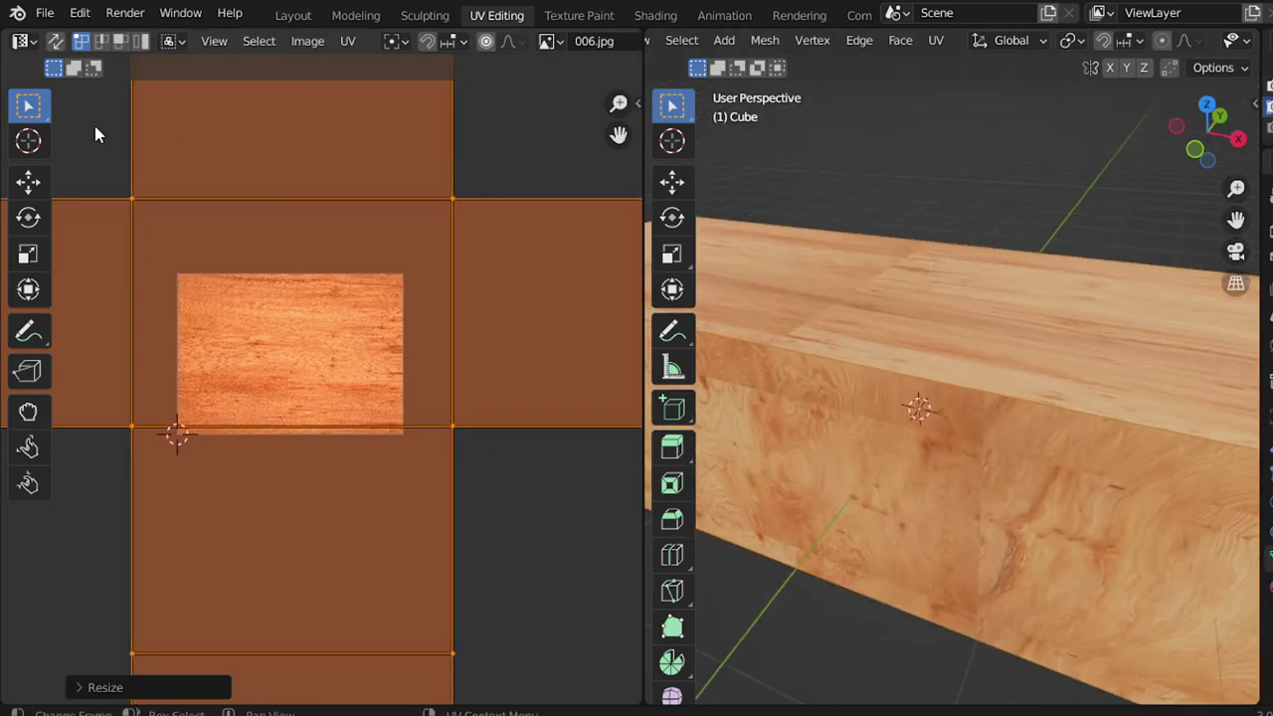
pyautogui.click(22, 41)
pyautogui.click(50, 93)
pyautogui.moveTo(329, 232); pyautogui.dragTo(339, 248, button='middle')
# Show the Shader Editor on the left and relink UV, not Generated, into the image's Vector
pyautogui.click(22, 41)
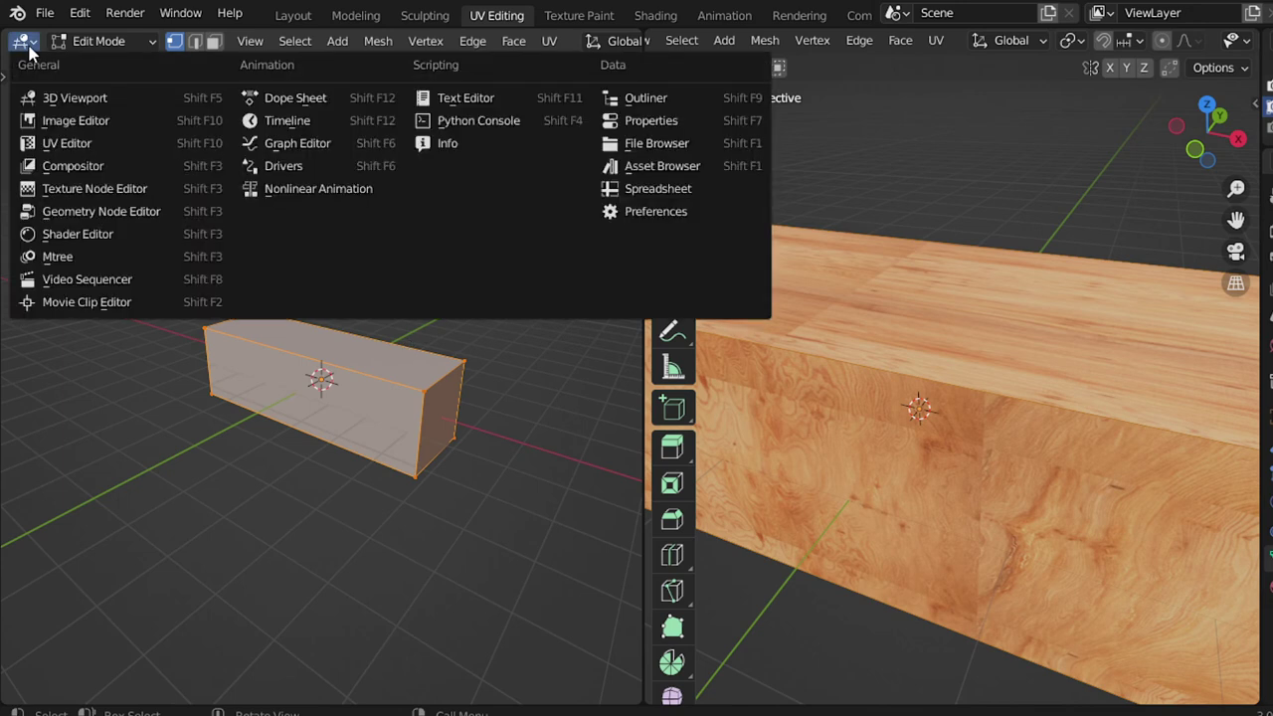
pyautogui.click(65, 240)
pyautogui.scroll(1, 228, 370)
pyautogui.scroll(1, 372, 435)
pyautogui.moveTo(79, 337); pyautogui.dragTo(151, 491)
pyautogui.moveTo(957, 443)
pyautogui.keyDown('shift'); pyautogui.mouseDown(button='middle')
pyautogui.moveTo(967, 434)
pyautogui.moveTo(1037, 448)
pyautogui.moveTo(1039, 536)
pyautogui.moveTo(1007, 417)
pyautogui.moveTo(928, 417)
pyautogui.moveTo(859, 438)
pyautogui.moveTo(1083, 319)
pyautogui.moveTo(1054, 250)
pyautogui.moveTo(1086, 503)
pyautogui.moveTo(1094, 448)
pyautogui.mouseUp(button='middle'); pyautogui.keyUp('shift')
pyautogui.press('Tab')
pyautogui.moveTo(89, 376); pyautogui.dragTo(133, 421)
pyautogui.moveTo(151, 492); pyautogui.dragTo(149, 490)
# Survey the node tree and select the Principled BSDF node
pyautogui.moveTo(1084, 479)
pyautogui.mouseDown(button='middle')
pyautogui.moveTo(1129, 414)
pyautogui.moveTo(1245, 467)
pyautogui.moveTo(782, 492)
pyautogui.moveTo(786, 529)
pyautogui.moveTo(1071, 242)
pyautogui.moveTo(933, 437)
pyautogui.moveTo(943, 469)
pyautogui.moveTo(799, 477)
pyautogui.moveTo(766, 420)
pyautogui.moveTo(898, 418)
pyautogui.moveTo(1185, 461)
pyautogui.mouseUp(button='middle')
pyautogui.scroll(-2, 445, 453)
pyautogui.hscroll(3, 332, 440)
pyautogui.scroll(-3, 441, 500)
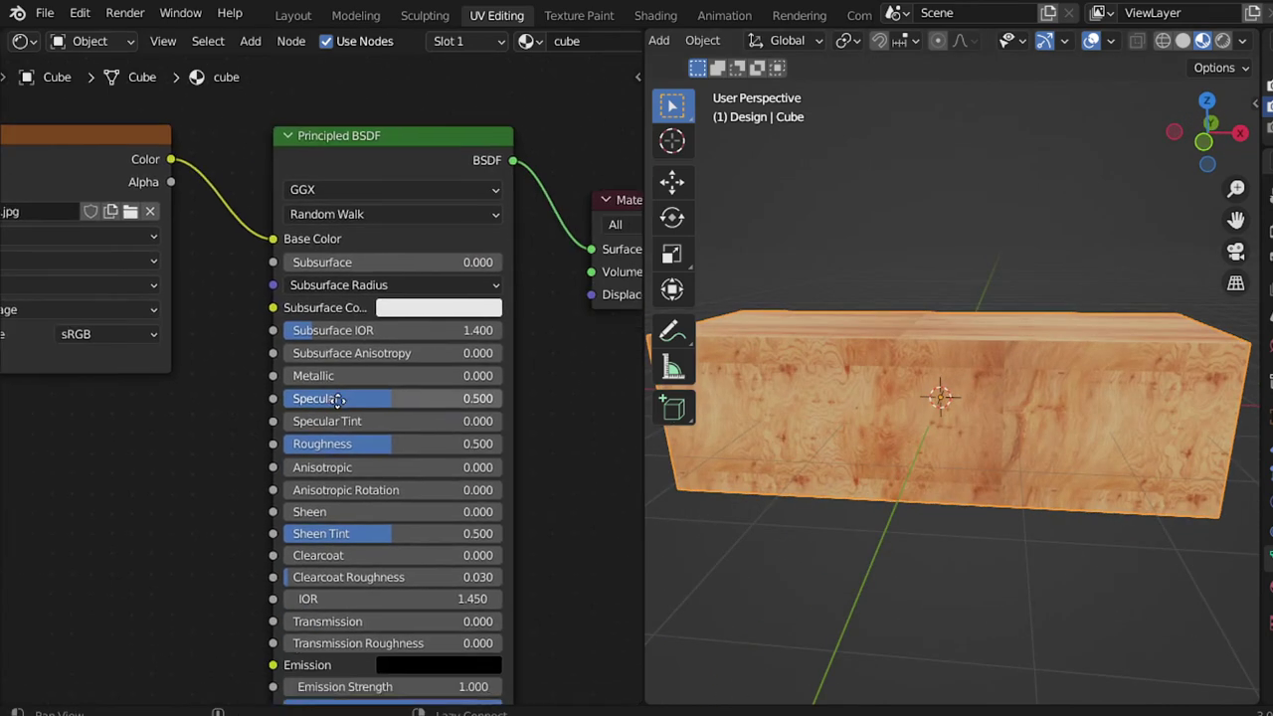
pyautogui.hscroll(-4, 479, 386)
pyautogui.hscroll(3, 479, 386)
pyautogui.hscroll(2, 479, 386)
pyautogui.scroll(-2, 401, 211)
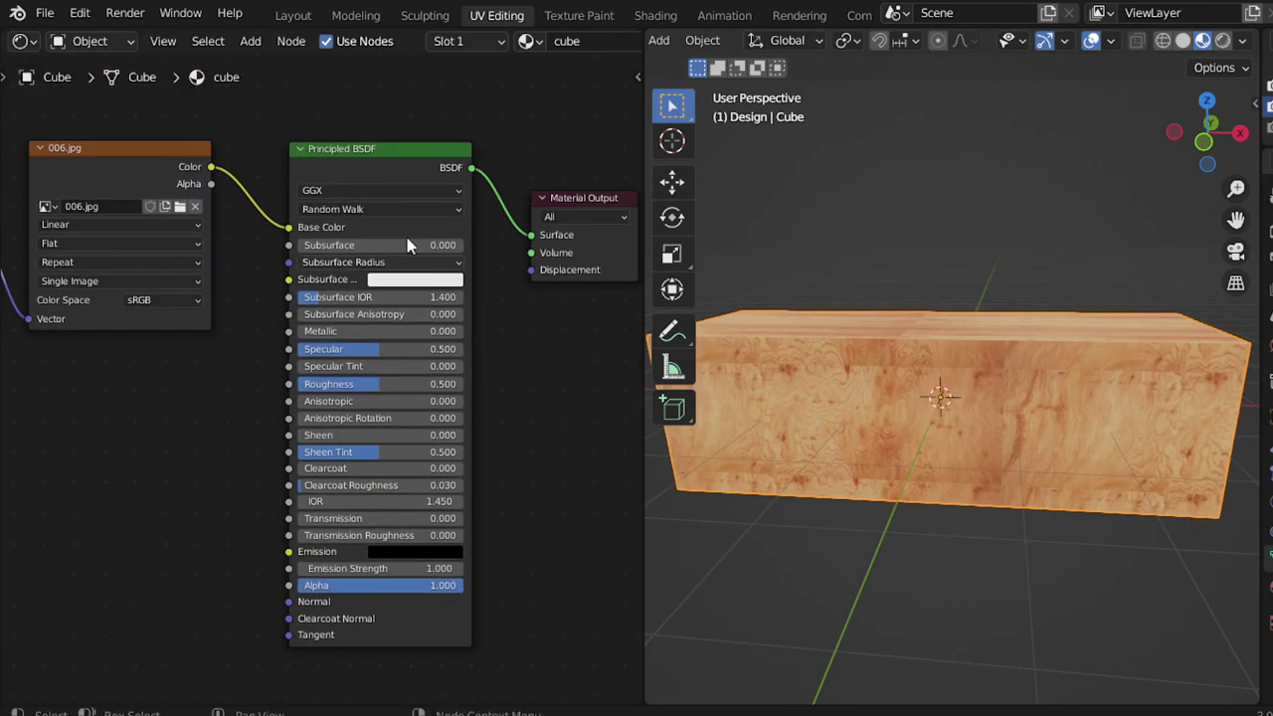
pyautogui.click(388, 156)
pyautogui.hscroll(-2, 388, 199)
pyautogui.scroll(2, 378, 298)
pyautogui.hscroll(-2, 369, 395)
pyautogui.moveTo(369, 395); pyautogui.dragTo(377, 407, button='middle')
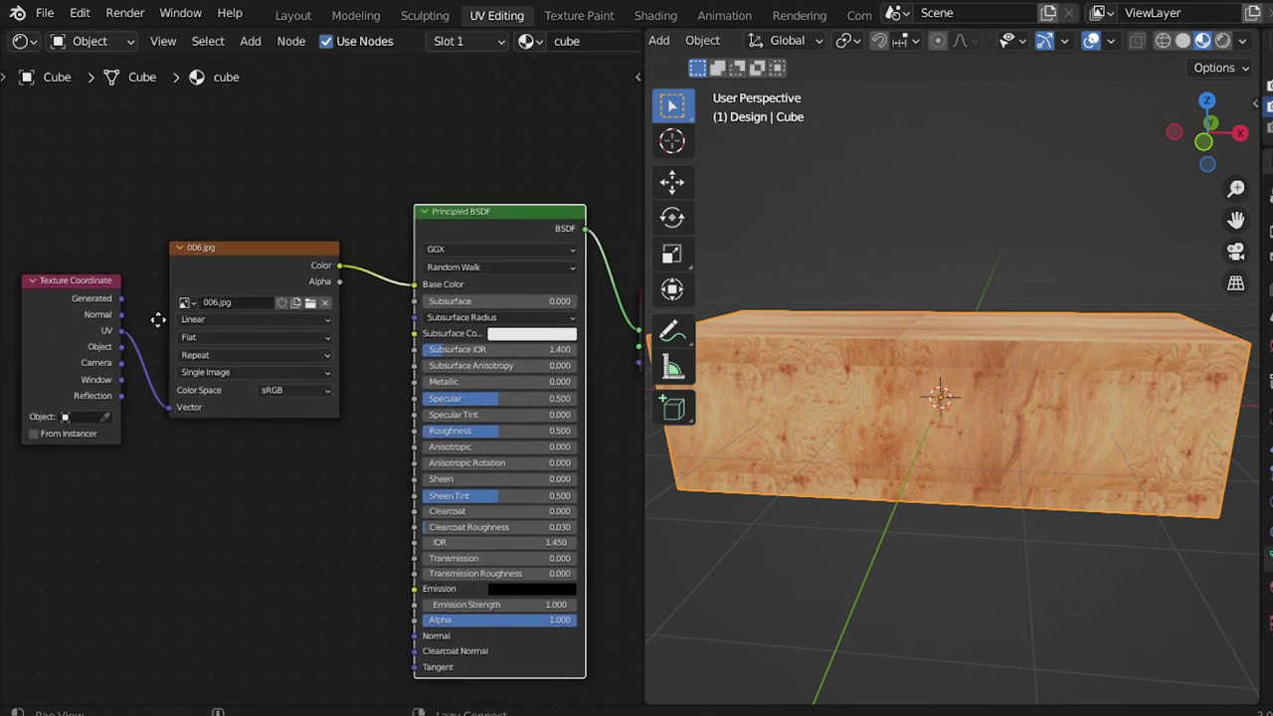
# Bring Material Output into view and start selecting the nodes to remove
pyautogui.moveTo(106, 305); pyautogui.dragTo(150, 434, button='middle')
pyautogui.moveTo(495, 454); pyautogui.dragTo(272, 301, button='middle')
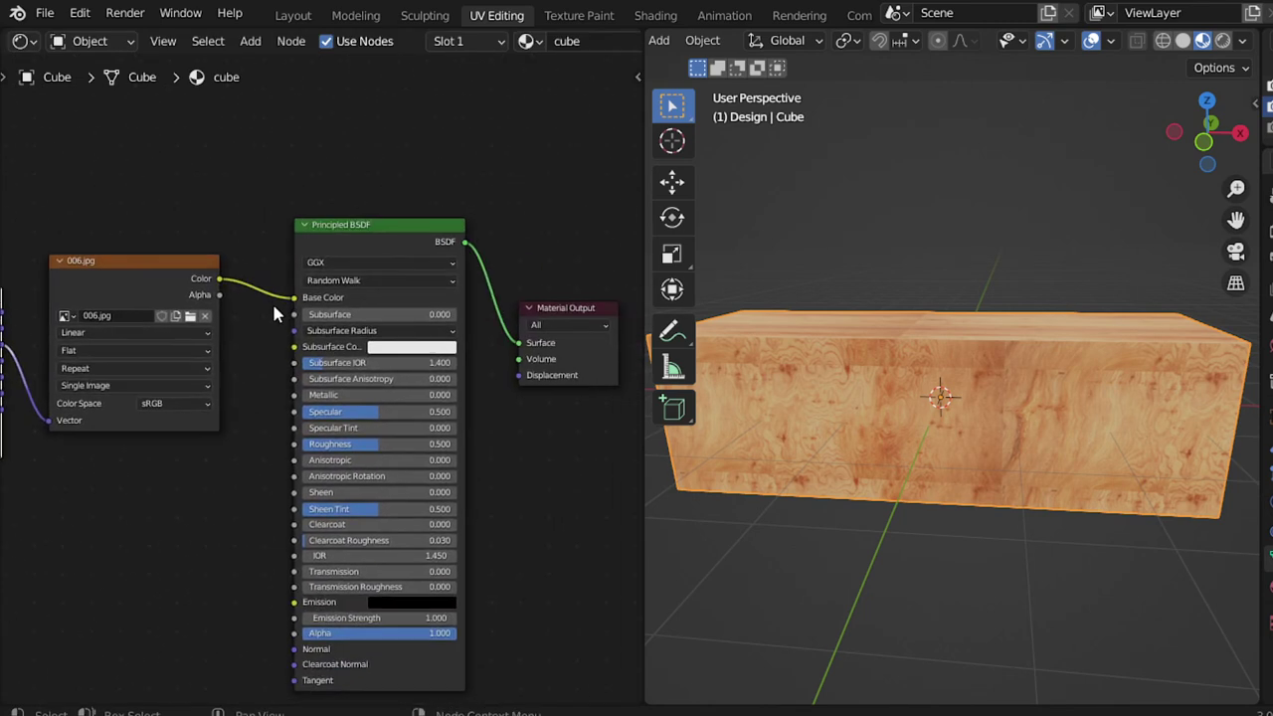
pyautogui.scroll(-2, 324, 366)
pyautogui.click(204, 295)
# Delete the texture and shader nodes, leaving only Material Output
pyautogui.keyDown('shift'); pyautogui.click(35, 318); pyautogui.keyUp('shift')
pyautogui.keyDown('shift'); pyautogui.click(313, 272); pyautogui.keyUp('shift')
pyautogui.press('Delete')
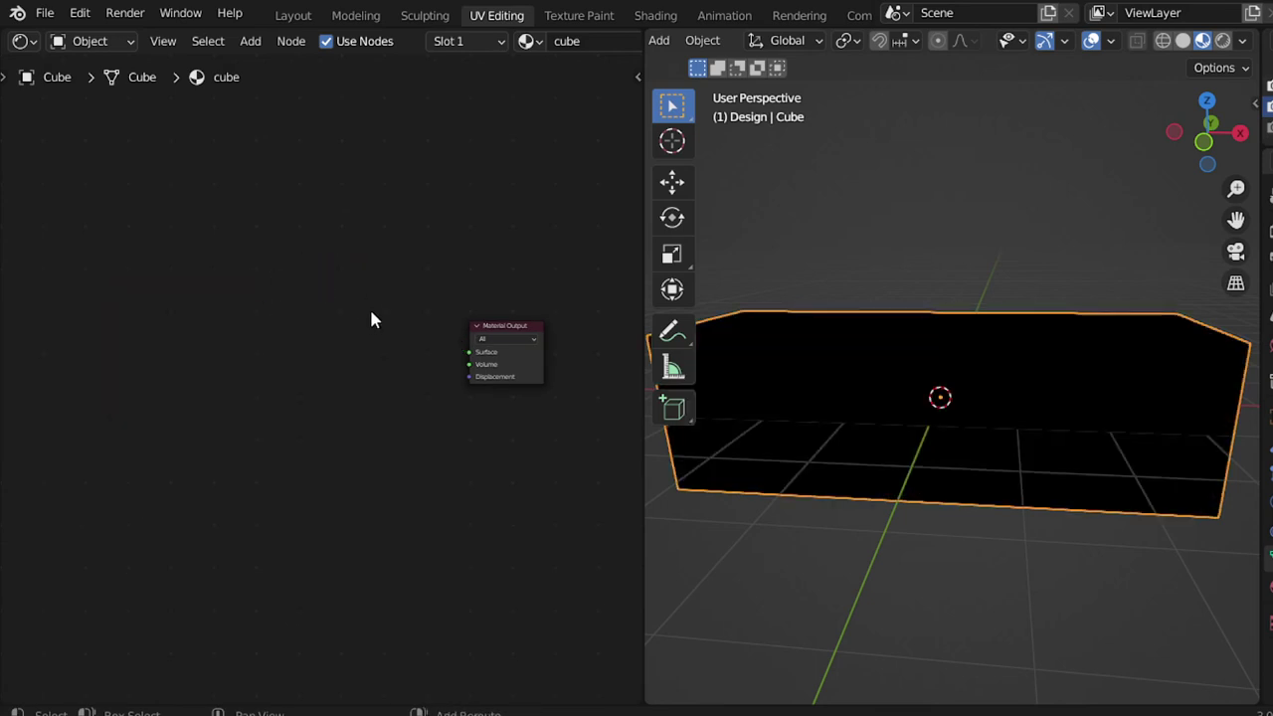
# Add an Emission shader wired into Material Output Surface and preview it rendered
pyautogui.hotkey('shift', 'a')
pyautogui.write('em')
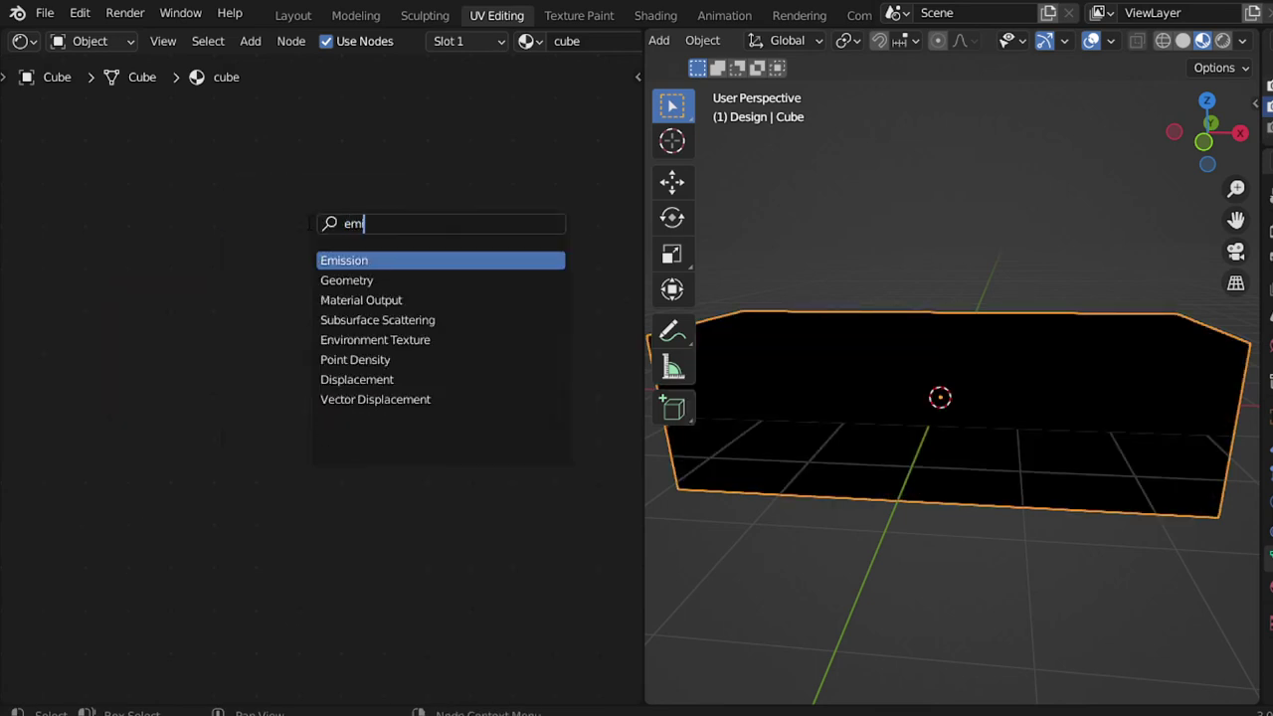
pyautogui.click(364, 260)
pyautogui.click(457, 378)
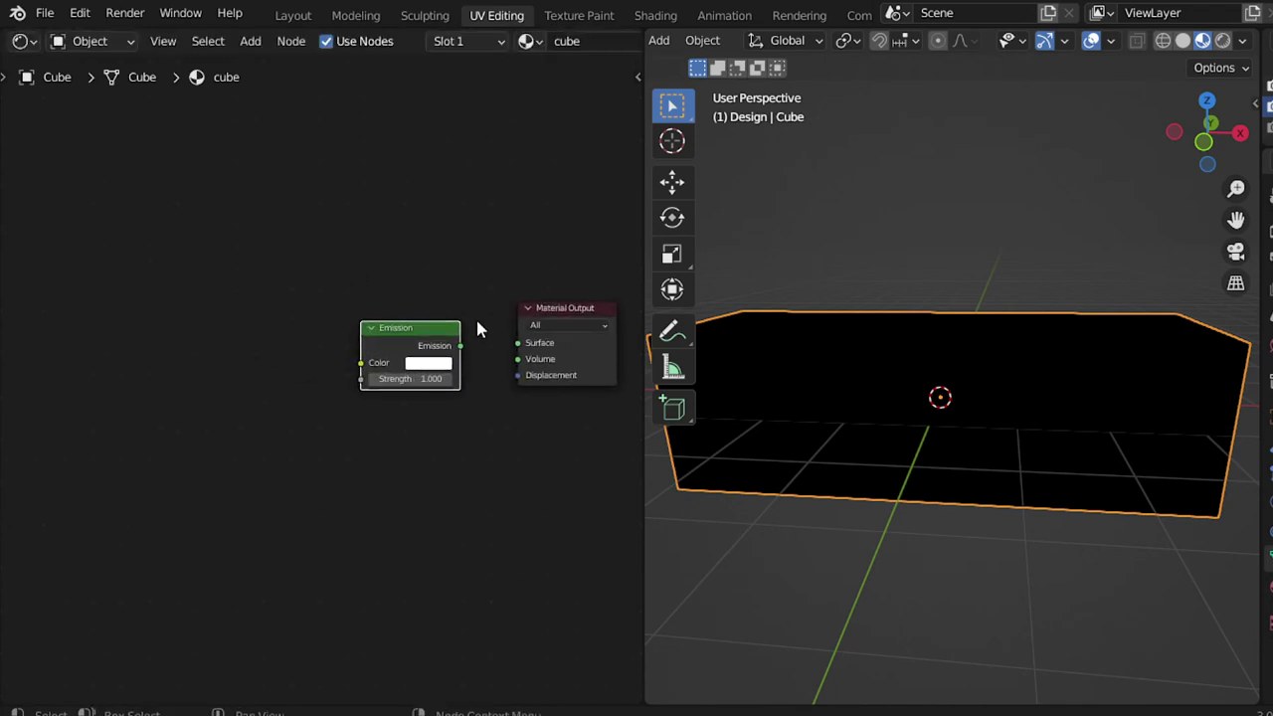
pyautogui.moveTo(524, 372); pyautogui.dragTo(524, 372)
pyautogui.moveTo(524, 372); pyautogui.dragTo(400, 414, button='middle')
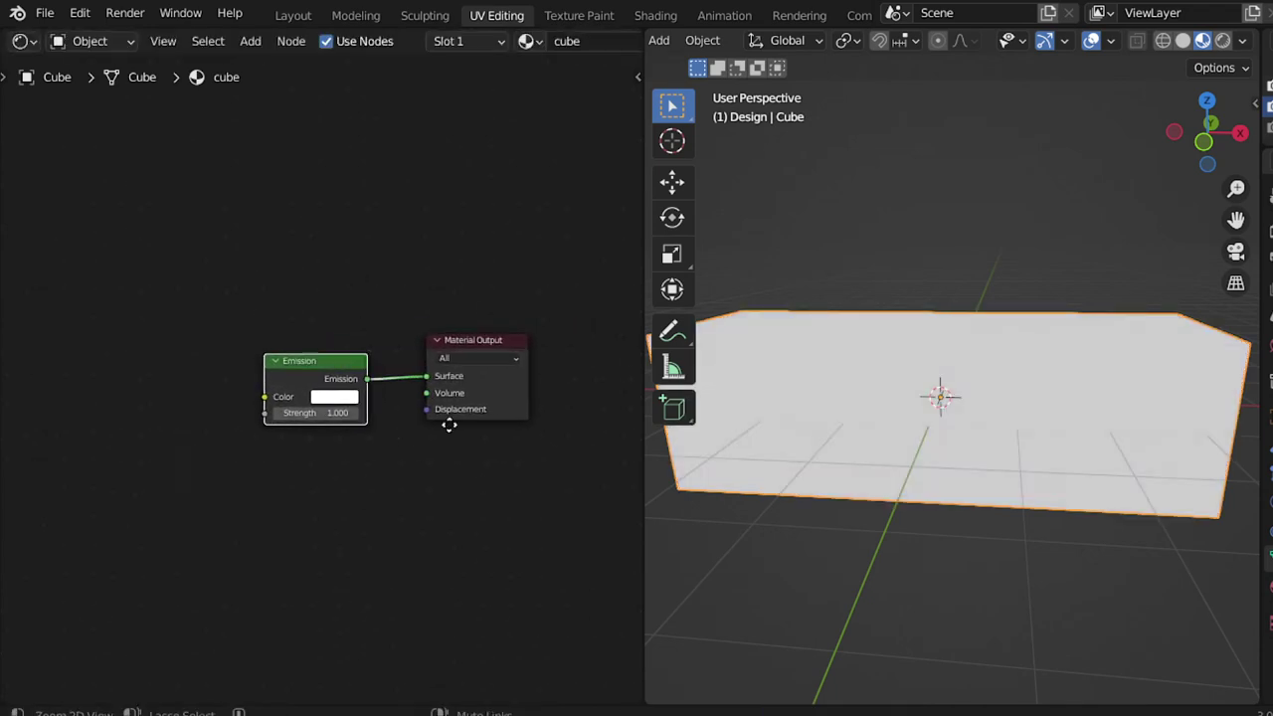
pyautogui.scroll(2, 428, 414)
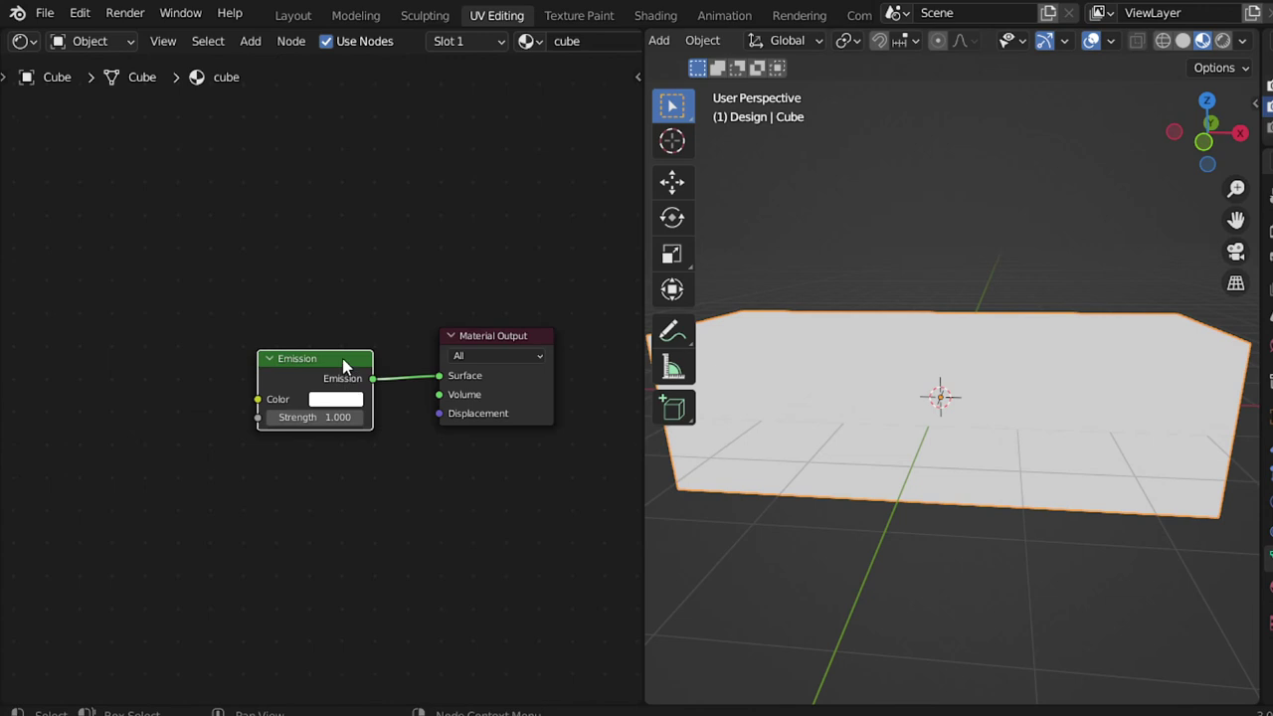
pyautogui.moveTo(345, 364); pyautogui.dragTo(365, 356)
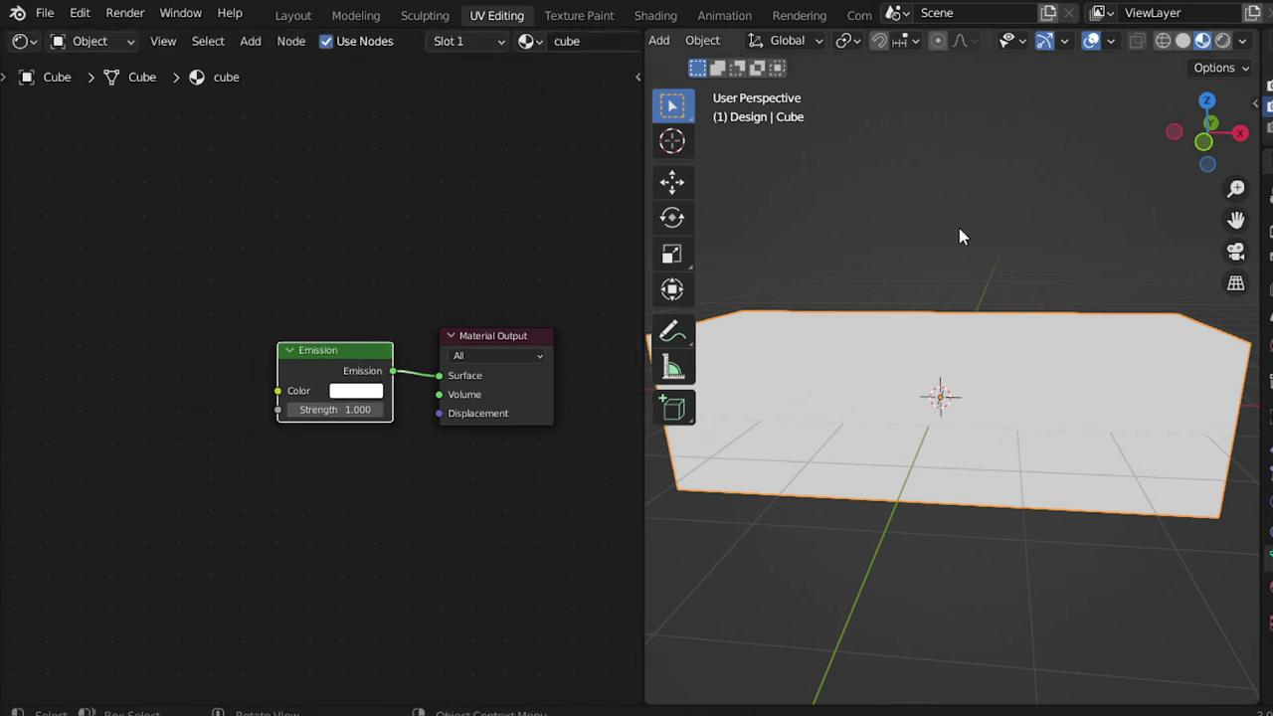
pyautogui.keyDown('ctrl'); pyautogui.moveTo(915, 275); pyautogui.dragTo(938, 310, button='middle'); pyautogui.keyUp('ctrl')
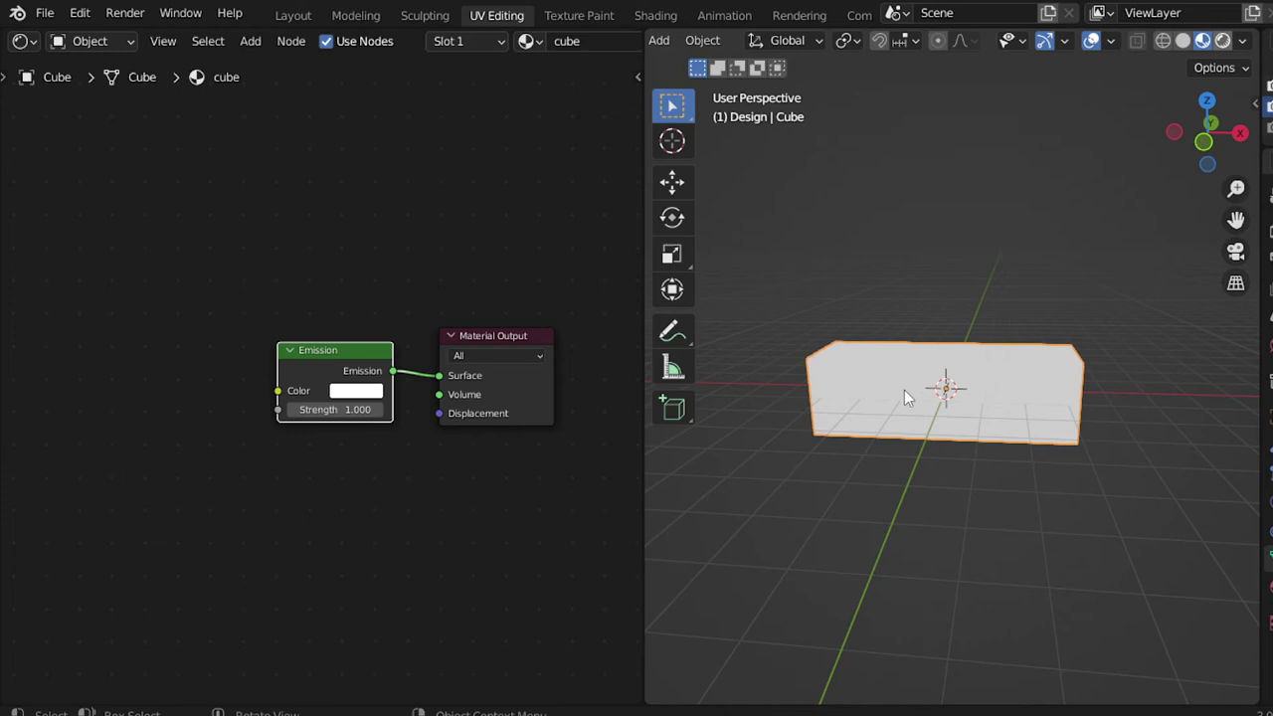
pyautogui.press('z')
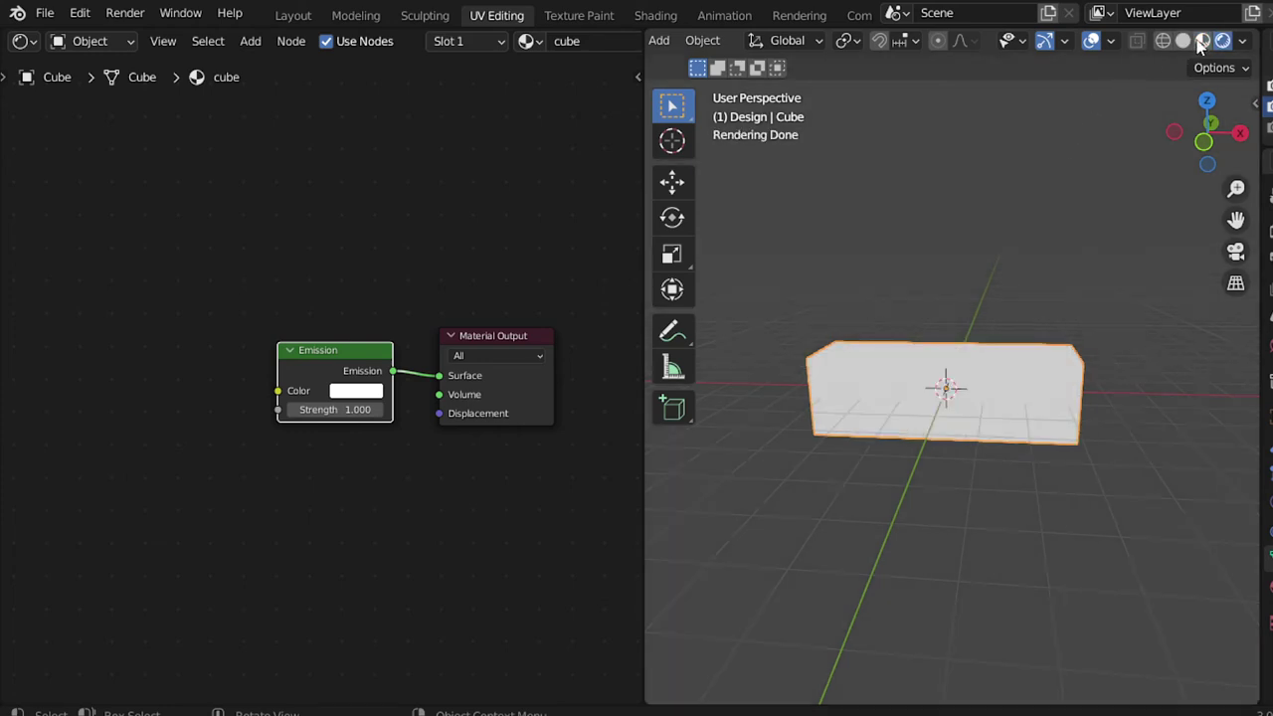
# Set the Emission colour to blue in material preview shading
pyautogui.click(1202, 42)
pyautogui.scroll(1, 398, 445)
pyautogui.scroll(1, 393, 438)
pyautogui.click(370, 394)
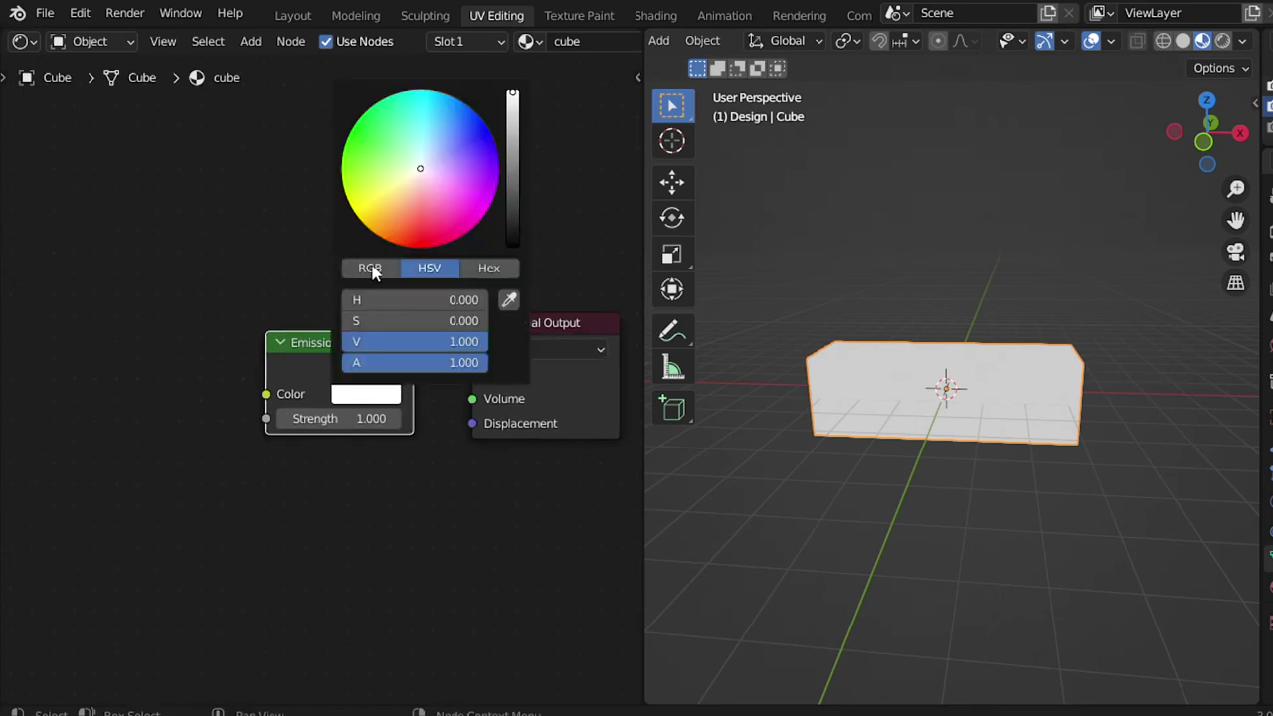
pyautogui.moveTo(390, 246); pyautogui.dragTo(476, 132)
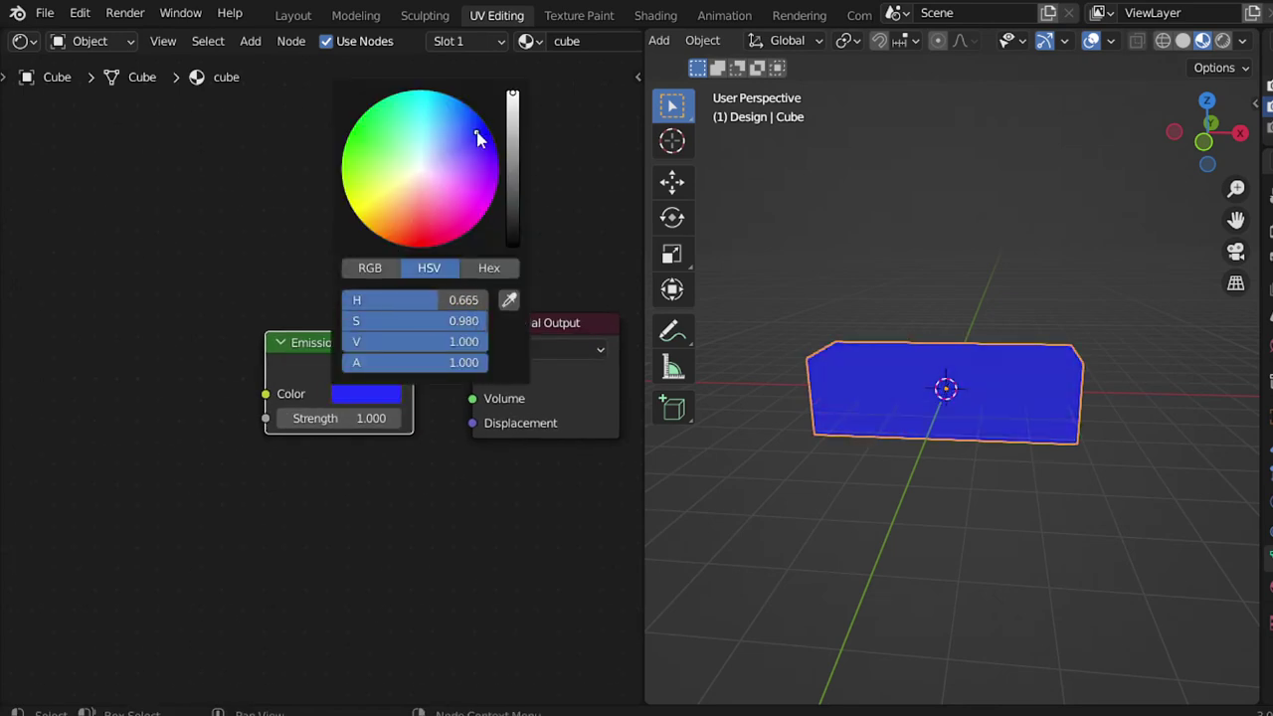
# Add an RGB node linked into Emission Color, then delete it again
pyautogui.moveTo(125, 333); pyautogui.dragTo(254, 319, button='middle')
pyautogui.hotkey('shift', 'a')
pyautogui.click(210, 316)
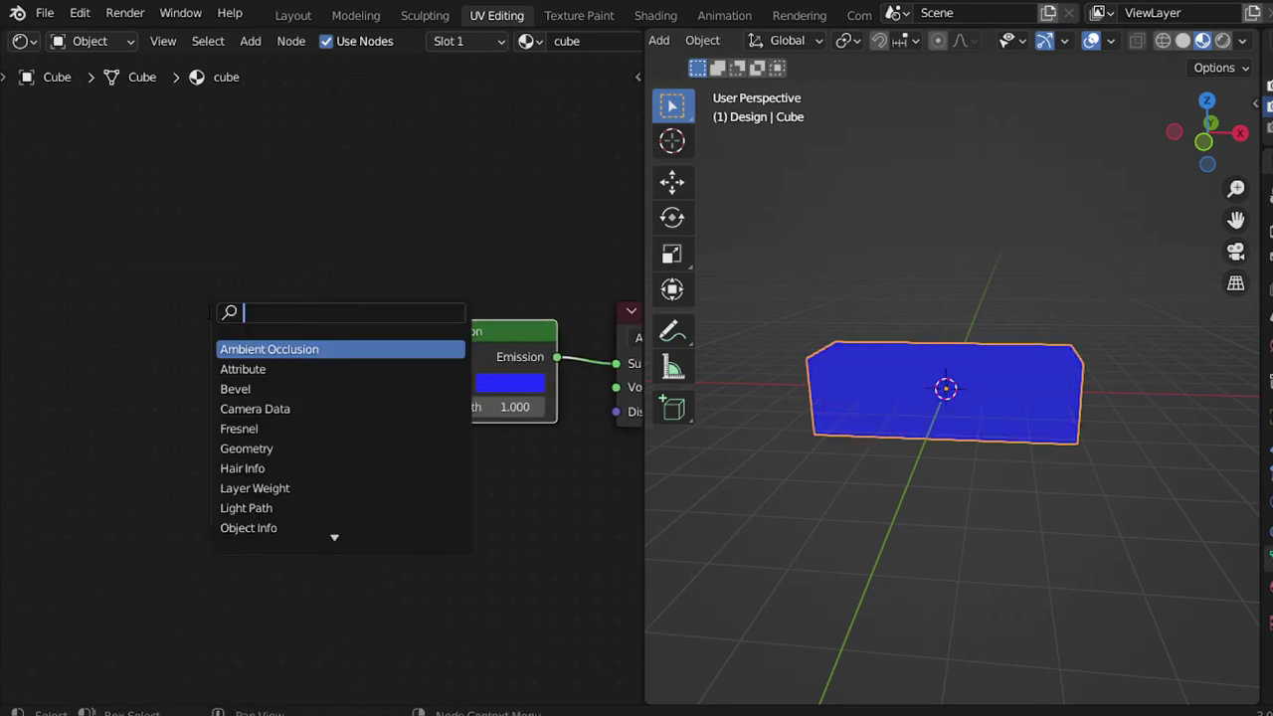
pyautogui.write('rgb')
pyautogui.click(238, 349)
pyautogui.click(183, 336)
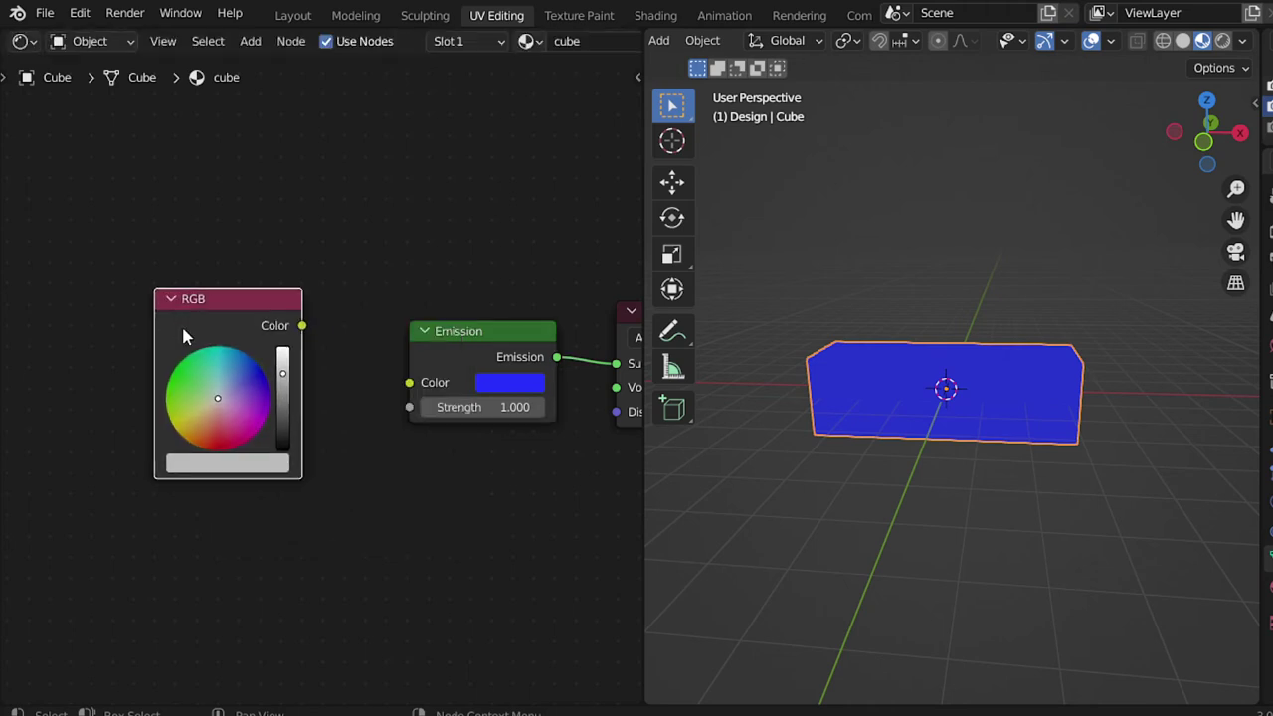
pyautogui.moveTo(301, 327); pyautogui.dragTo(409, 382)
pyautogui.moveTo(248, 380)
pyautogui.mouseDown()
pyautogui.moveTo(203, 398)
pyautogui.moveTo(217, 430)
pyautogui.mouseUp()
pyautogui.press('x')
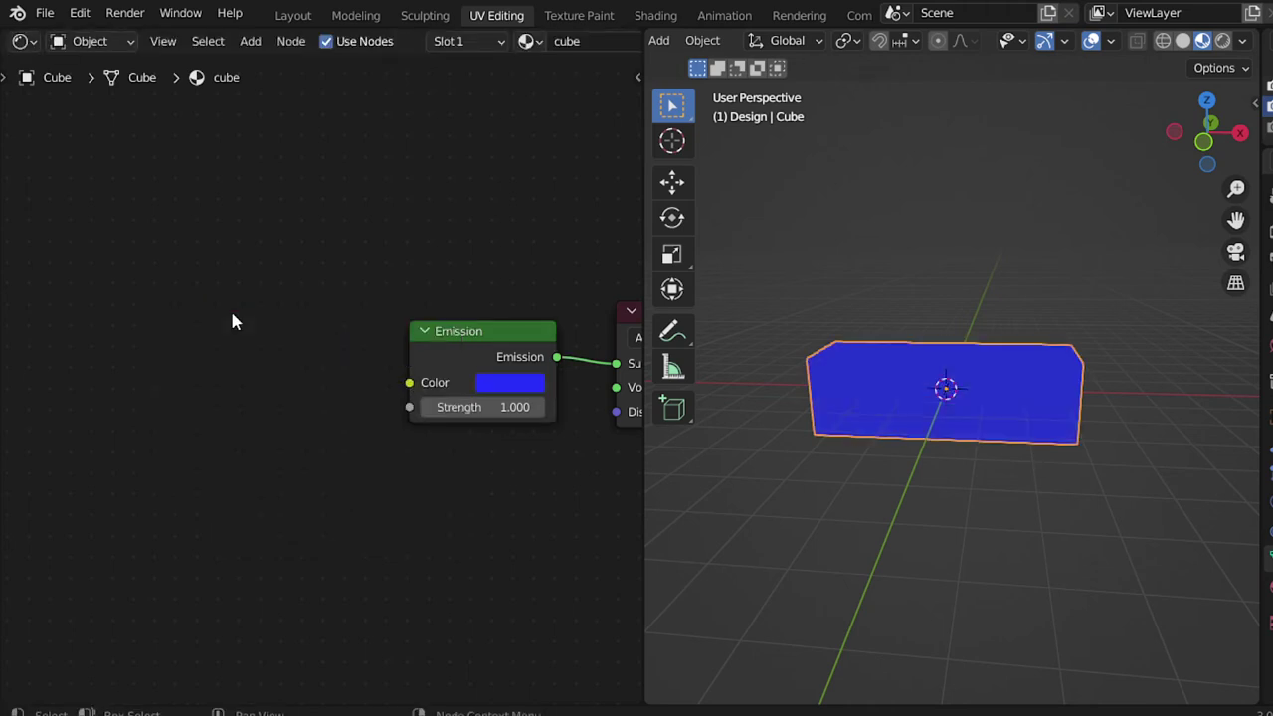
# Bring up the Shift+A add menu to choose a texture node
pyautogui.keyDown('ctrl'); pyautogui.scroll(2, 274, 296); pyautogui.keyUp('ctrl')
pyautogui.hotkey('shift', 'a')
pyautogui.click(185, 227)
pyautogui.press('Escape')
pyautogui.hotkey('shift', 'a')
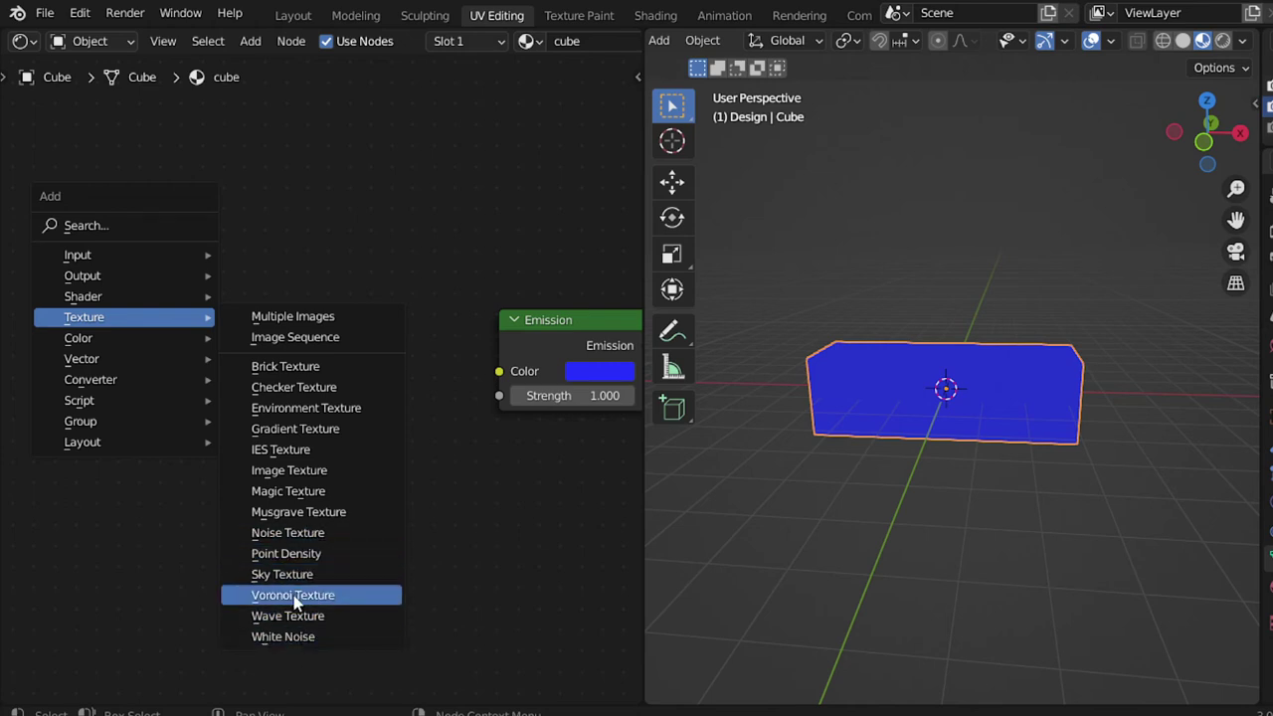
# Add a Magic Texture node and link its colour into the Emission shader
pyautogui.click(281, 491)
pyautogui.click(94, 262)
pyautogui.moveTo(174, 280)
pyautogui.mouseDown()
pyautogui.moveTo(109, 262)
pyautogui.moveTo(499, 371)
pyautogui.mouseUp()
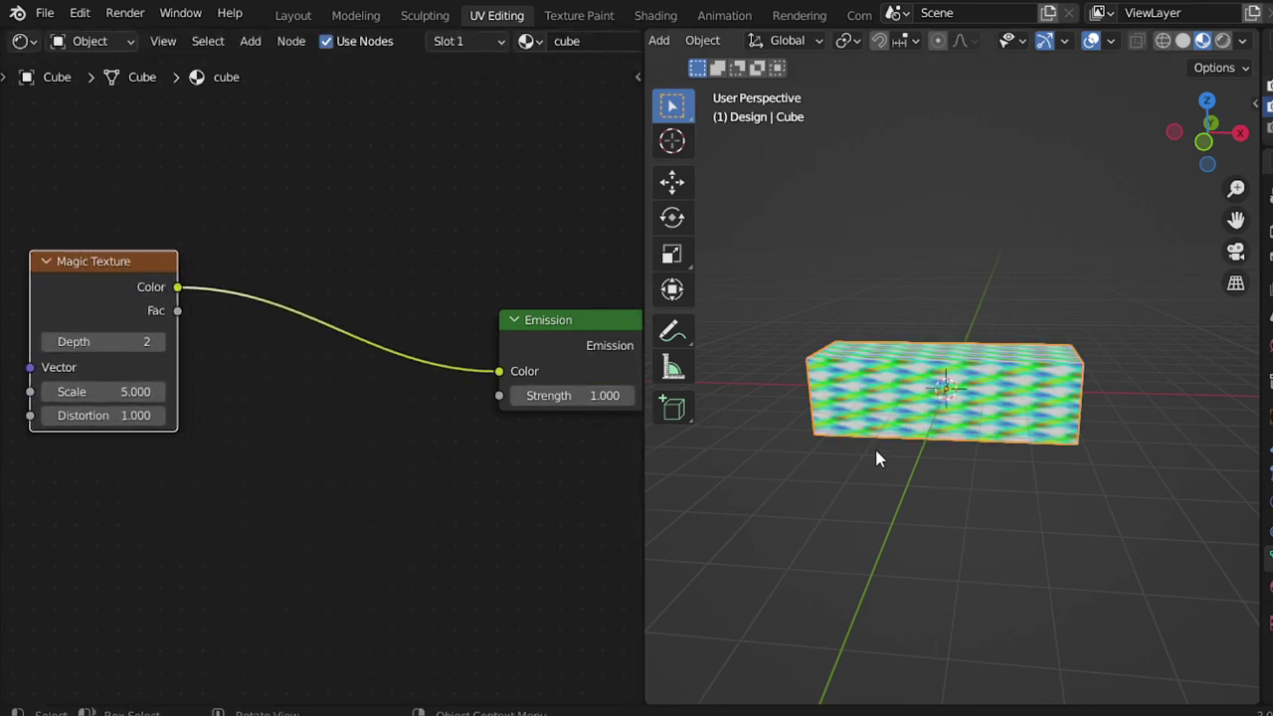
pyautogui.moveTo(876, 459)
pyautogui.mouseDown(button='middle')
pyautogui.moveTo(986, 483)
pyautogui.moveTo(929, 418)
pyautogui.mouseUp(button='middle')
pyautogui.scroll(2, 930, 418)
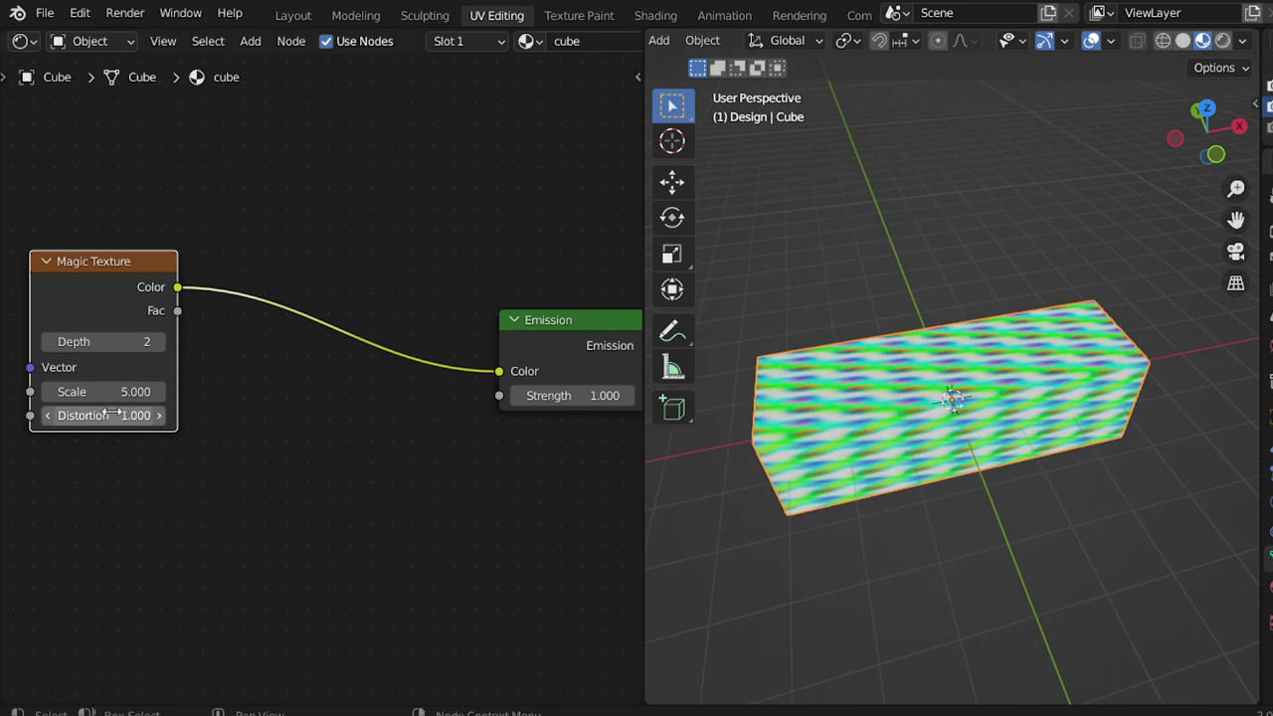
# Experiment with Magic Texture Distortion values 0, 0.1 and 0.01, and Scale 1
pyautogui.moveTo(103, 416); pyautogui.dragTo(69, 416)
pyautogui.write('0')
pyautogui.press('Return')
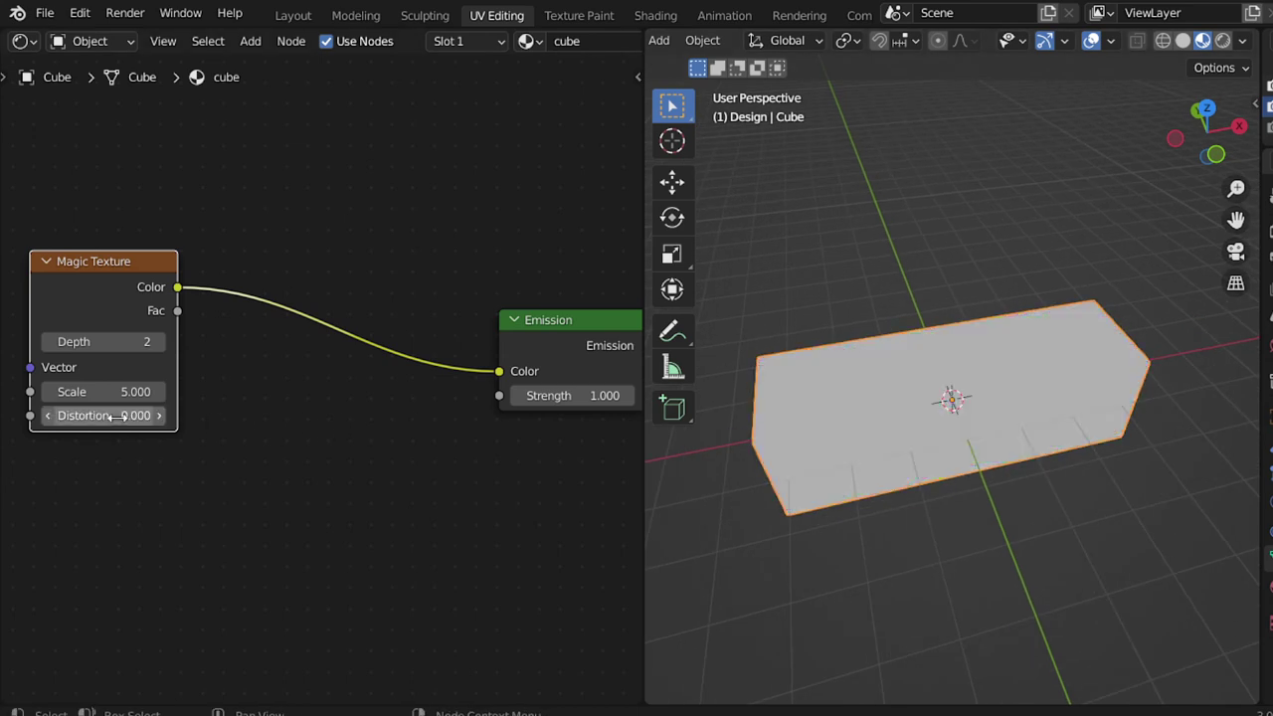
pyautogui.moveTo(799, 449)
pyautogui.mouseDown(button='middle')
pyautogui.moveTo(934, 388)
pyautogui.moveTo(952, 429)
pyautogui.moveTo(905, 467)
pyautogui.mouseUp(button='middle')
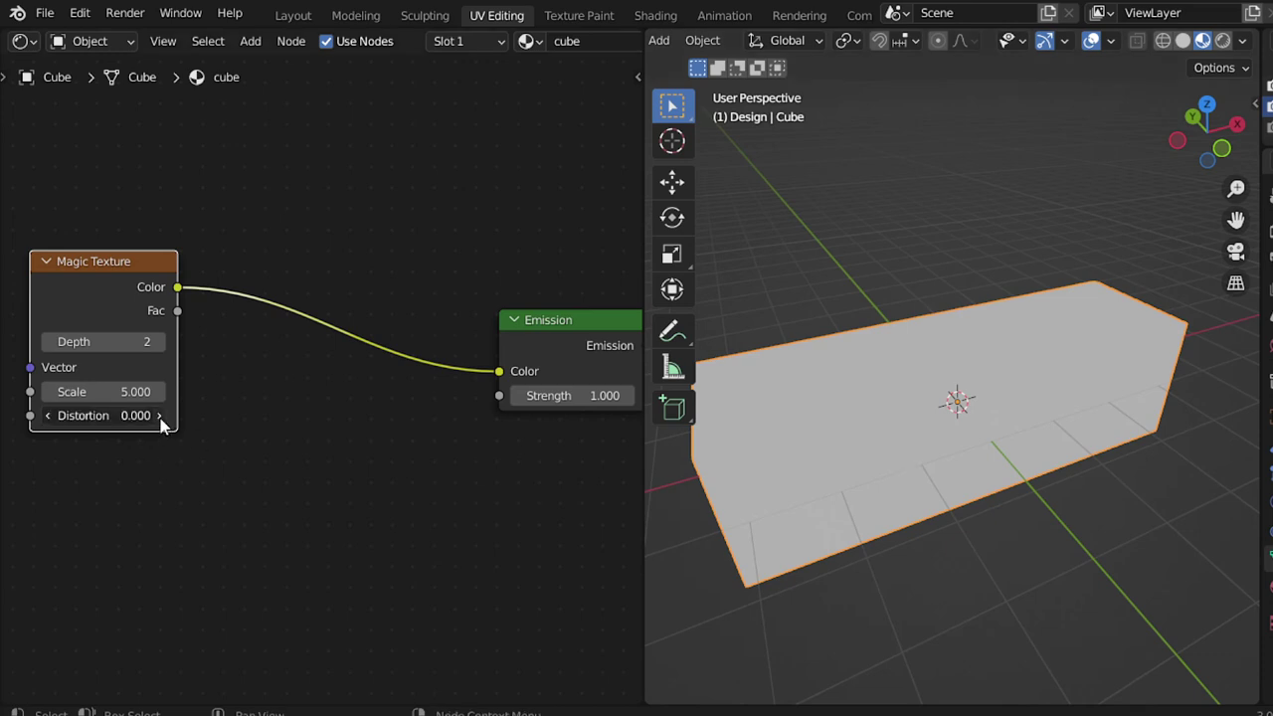
pyautogui.click(160, 417)
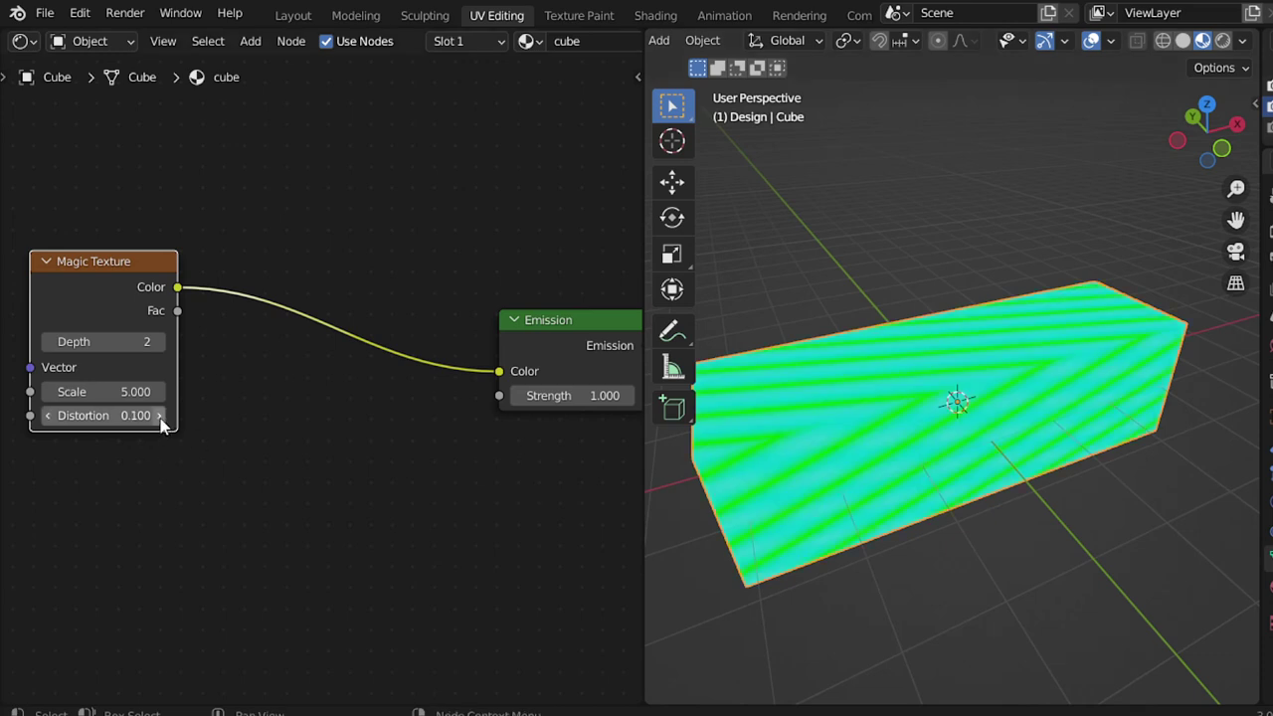
pyautogui.click(160, 417)
pyautogui.click(160, 417)
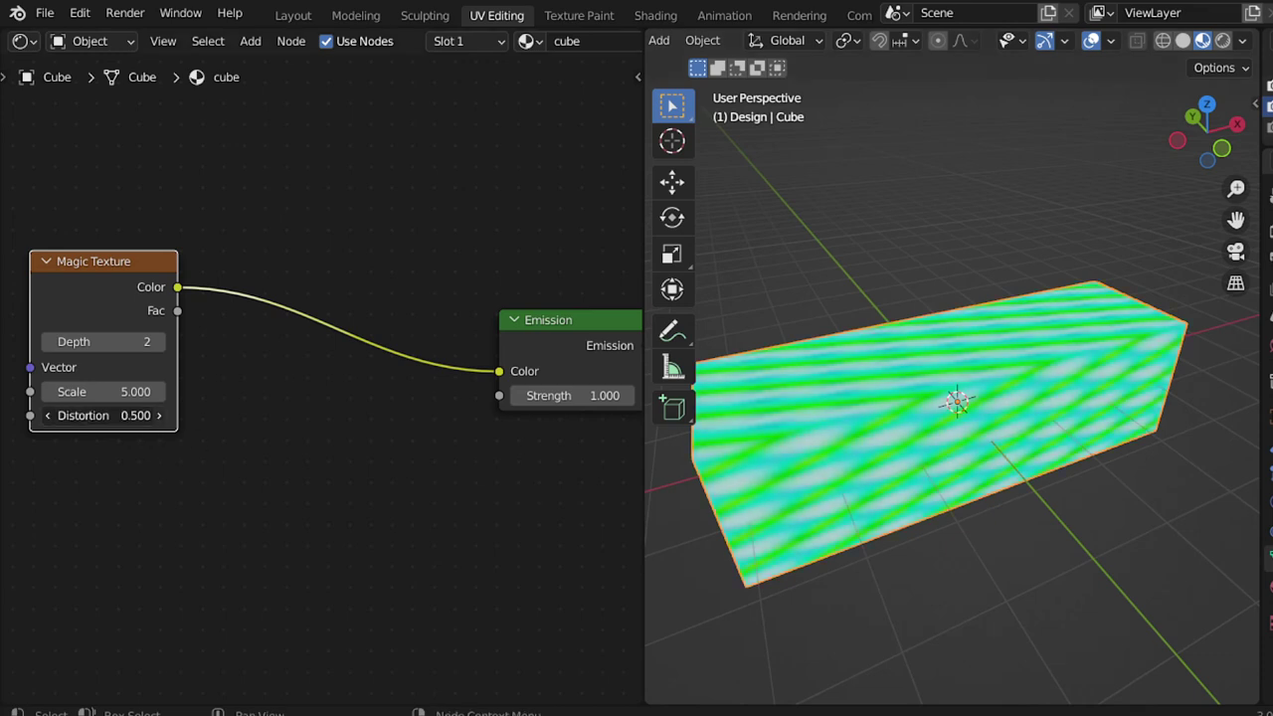
pyautogui.click(161, 417)
pyautogui.click(113, 416)
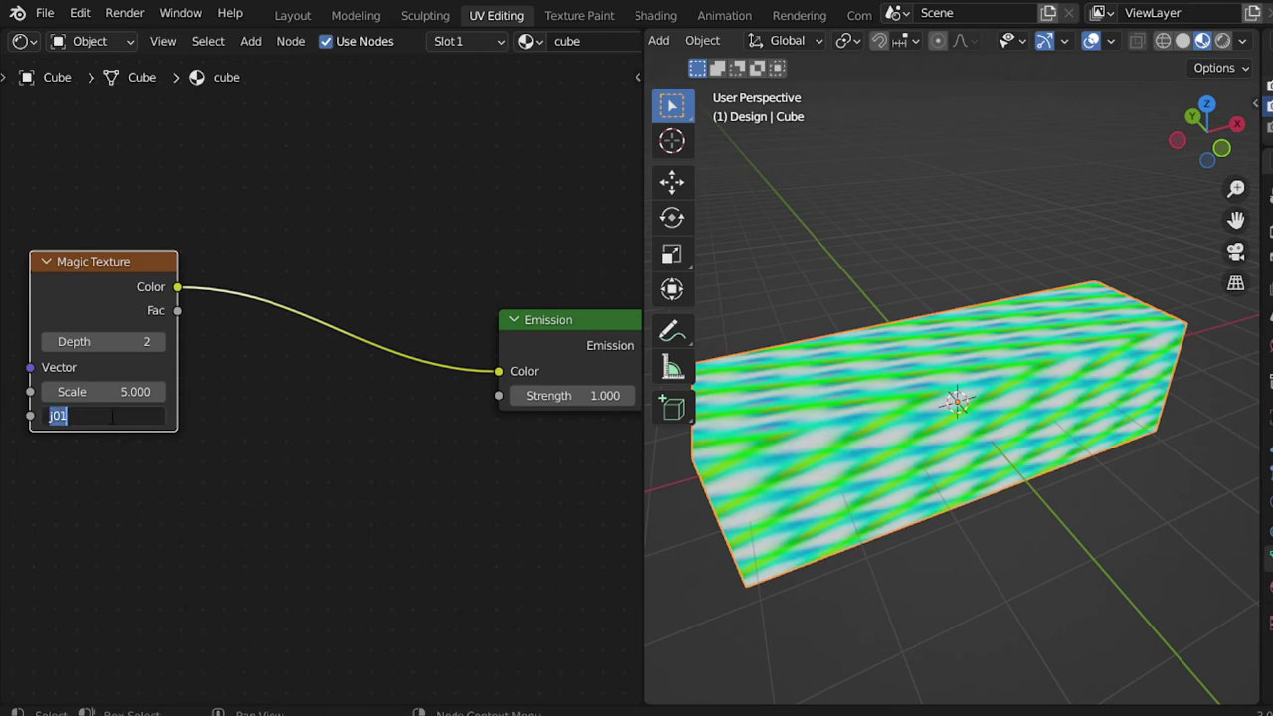
pyautogui.press('Return')
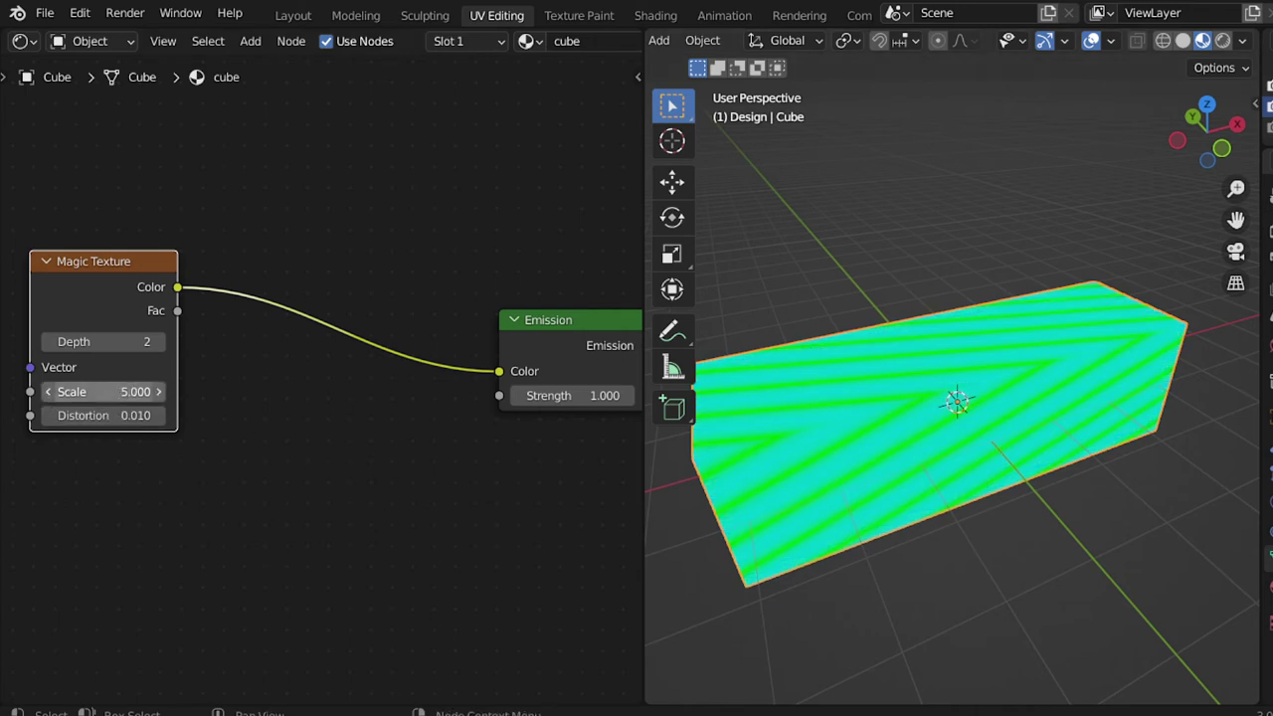
pyautogui.write('1')
pyautogui.press('Return')
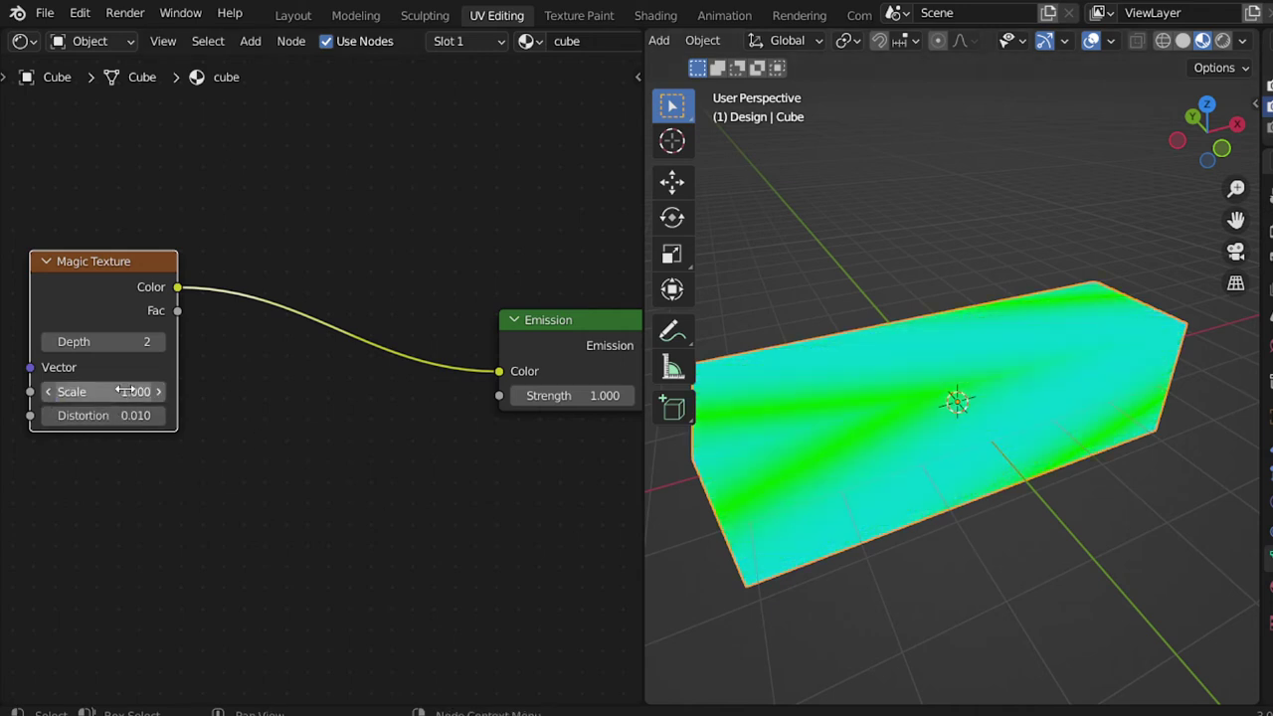
pyautogui.write('0')
pyautogui.press('Return')
# Settle on Magic Texture Distortion 3 and Scale 2 after trying 0.005 and 2
pyautogui.click(133, 414)
pyautogui.write('.005')
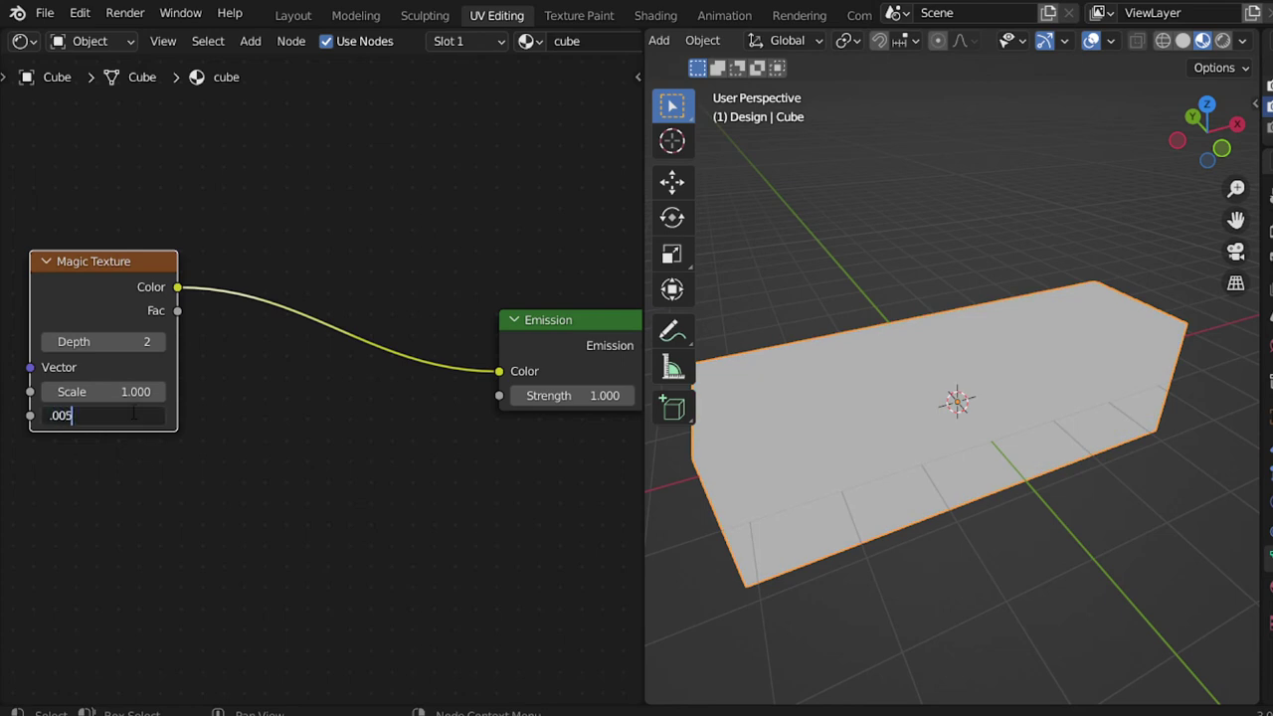
pyautogui.write('0.005')
pyautogui.press('Return')
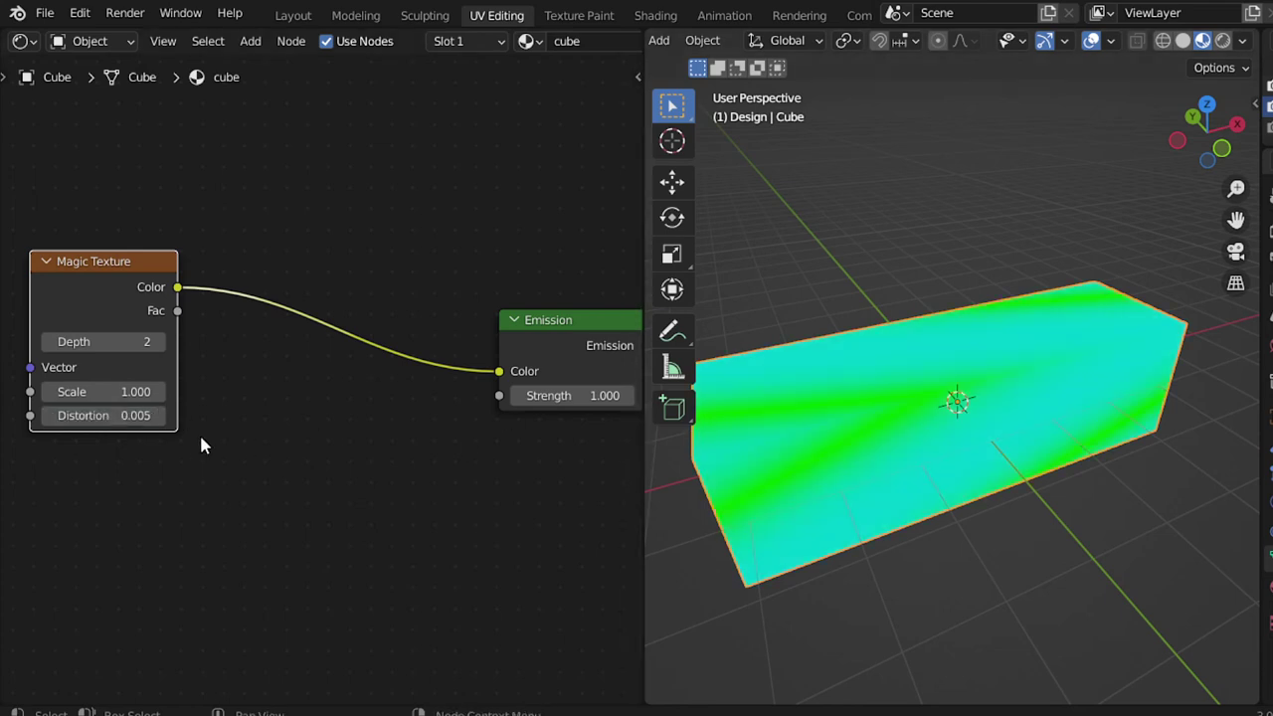
pyautogui.click(126, 415)
pyautogui.write('2')
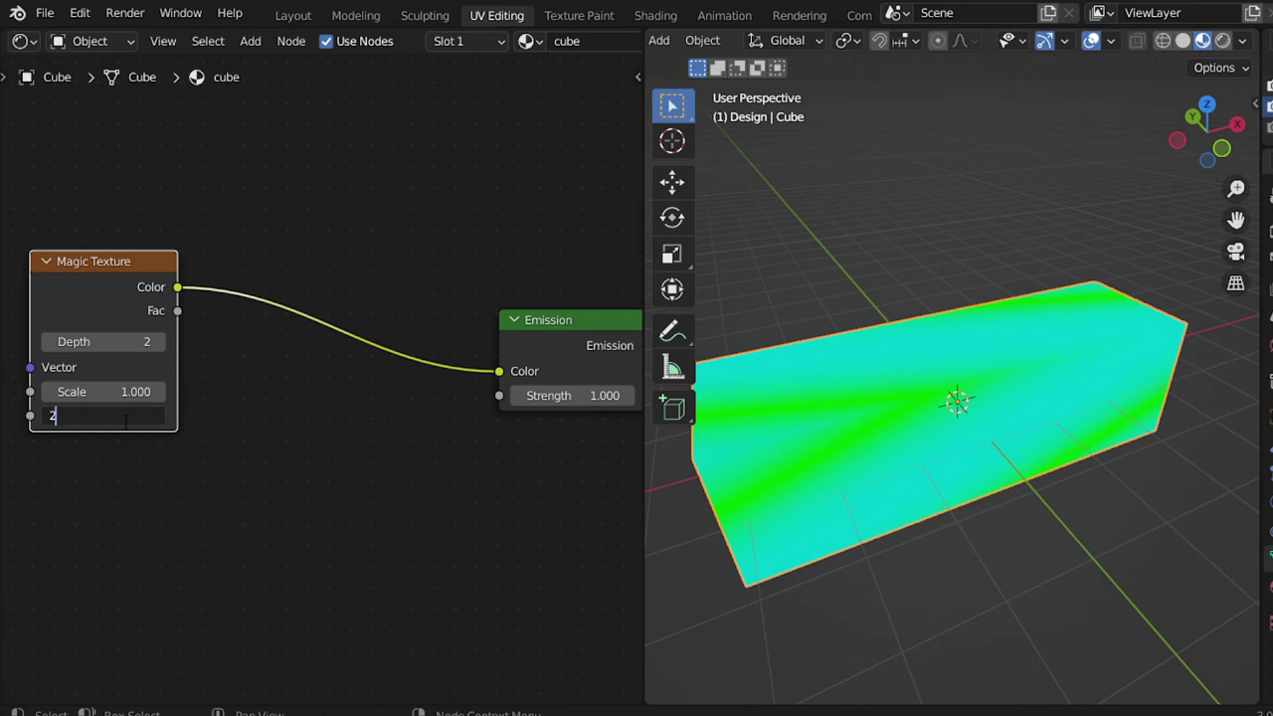
pyautogui.press('Return')
pyautogui.moveTo(839, 406)
pyautogui.mouseDown(button='middle')
pyautogui.moveTo(1067, 337)
pyautogui.moveTo(940, 401)
pyautogui.mouseUp(button='middle')
pyautogui.click(129, 417)
pyautogui.write('3')
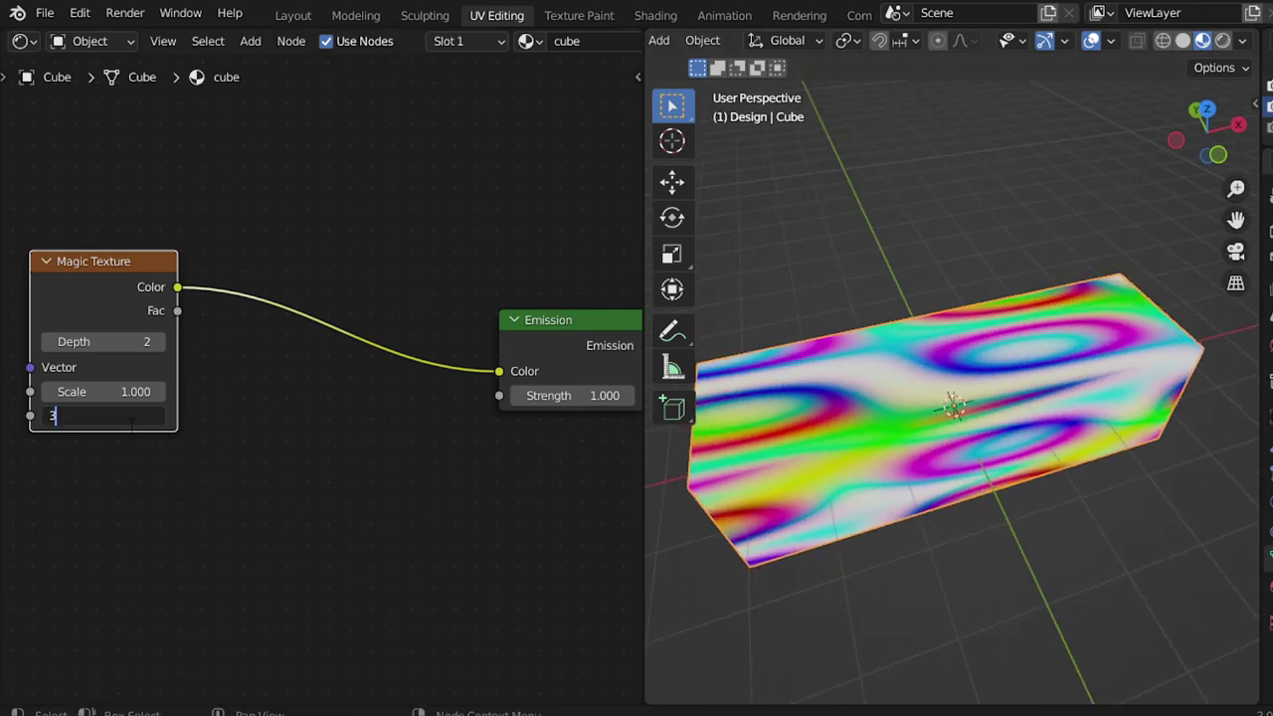
pyautogui.press('Return')
pyautogui.write('2.000')
pyautogui.press('Return')
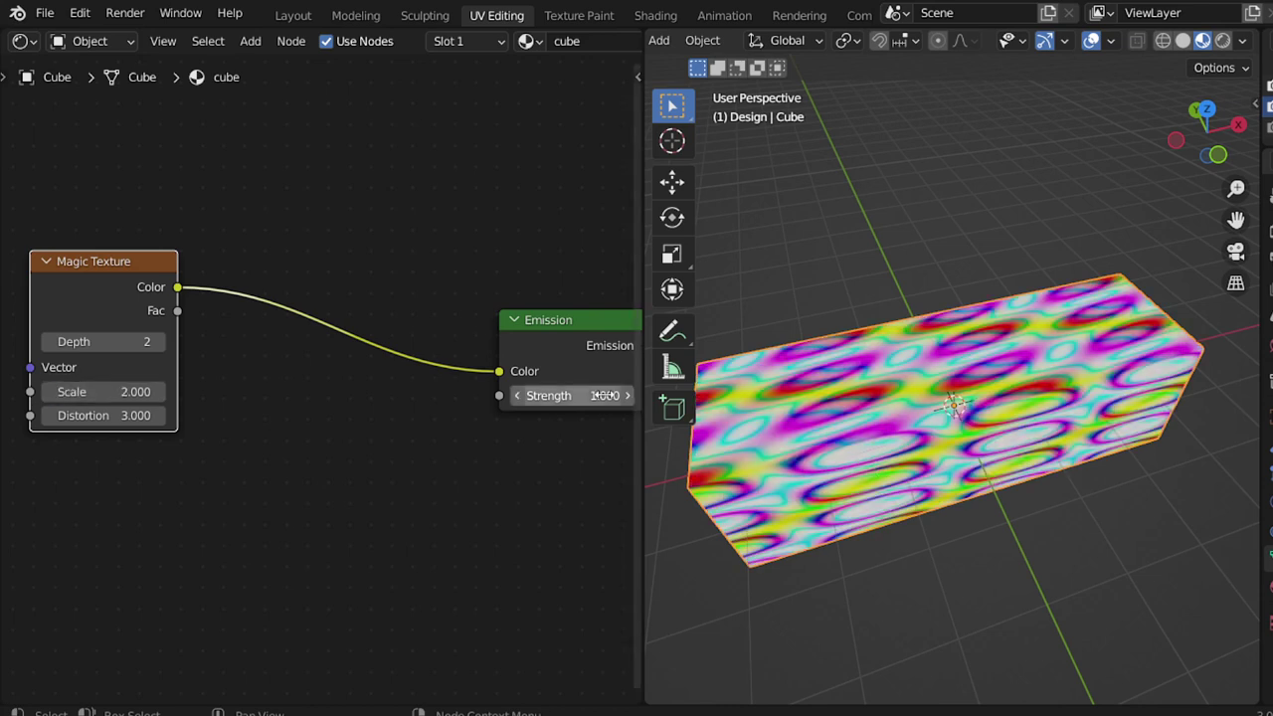
pyautogui.moveTo(955, 417)
pyautogui.mouseDown(button='middle')
pyautogui.moveTo(900, 394)
pyautogui.moveTo(795, 408)
pyautogui.mouseUp(button='middle')
pyautogui.moveTo(400, 374); pyautogui.dragTo(355, 390, button='middle')
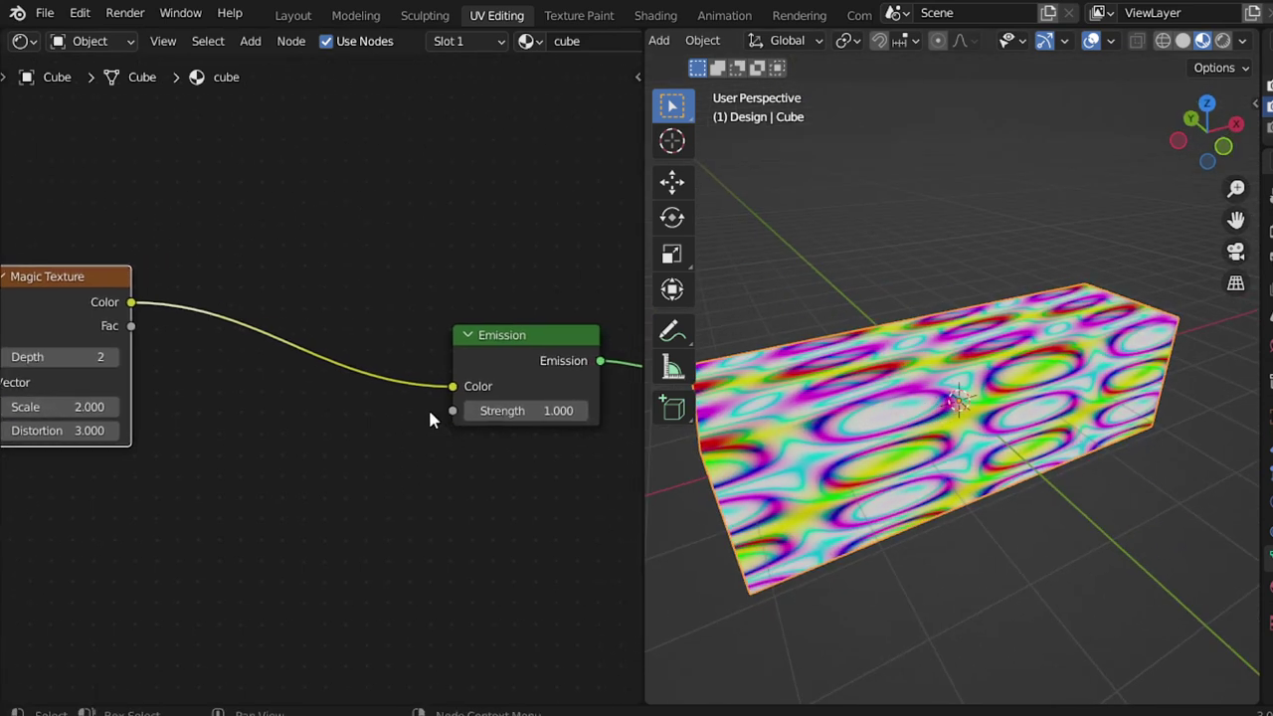
pyautogui.hotkey('shift', 'a')
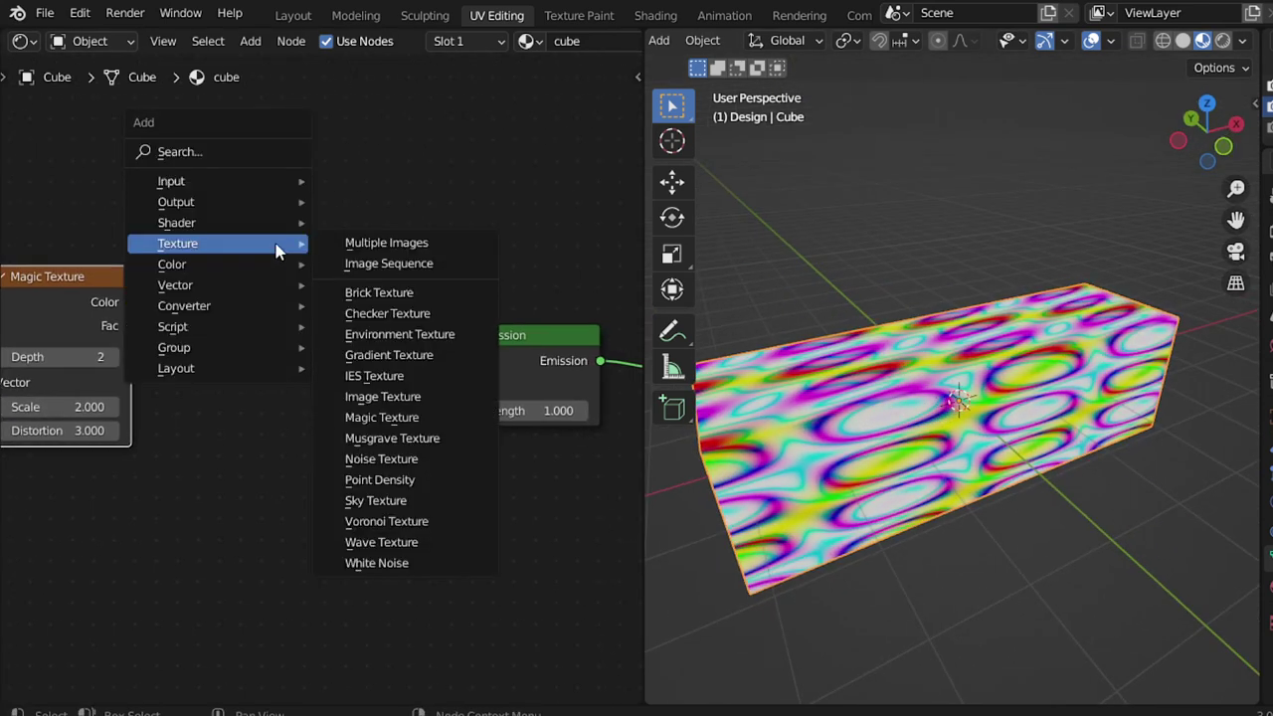
# Insert a ColorRamp between Magic Texture and Emission and add a middle stop
pyautogui.click(370, 347)
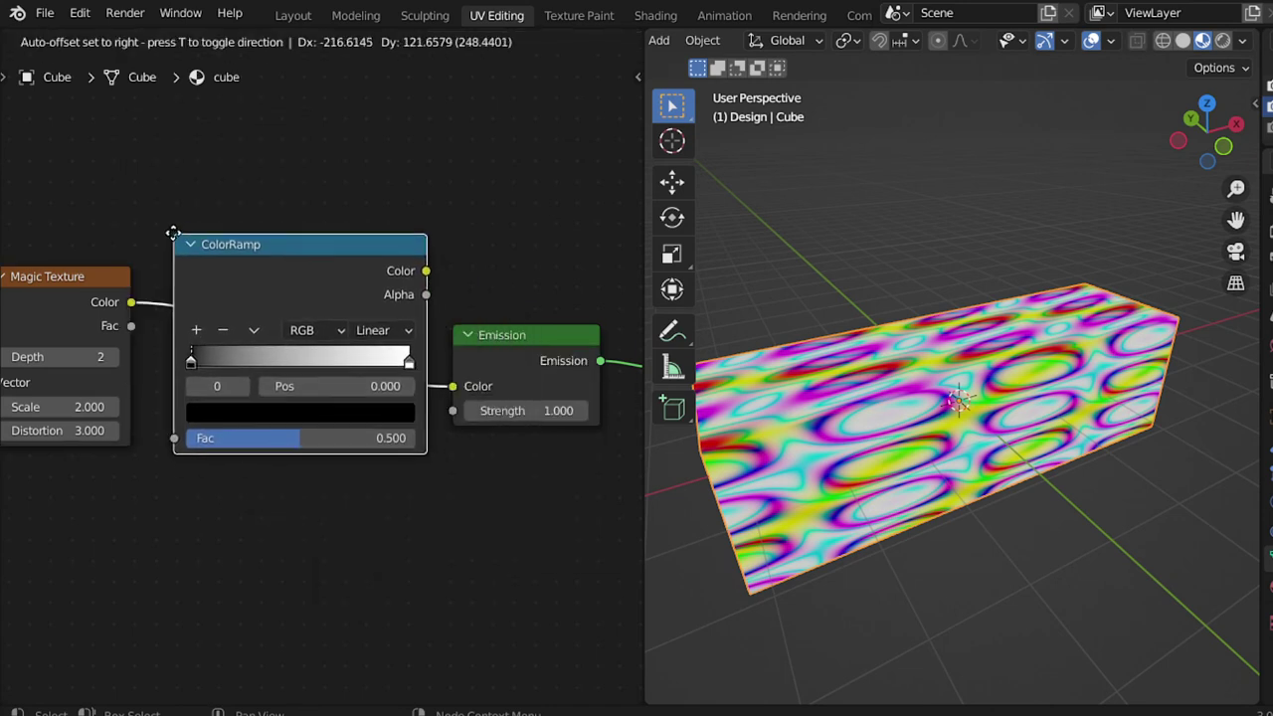
pyautogui.click(214, 234)
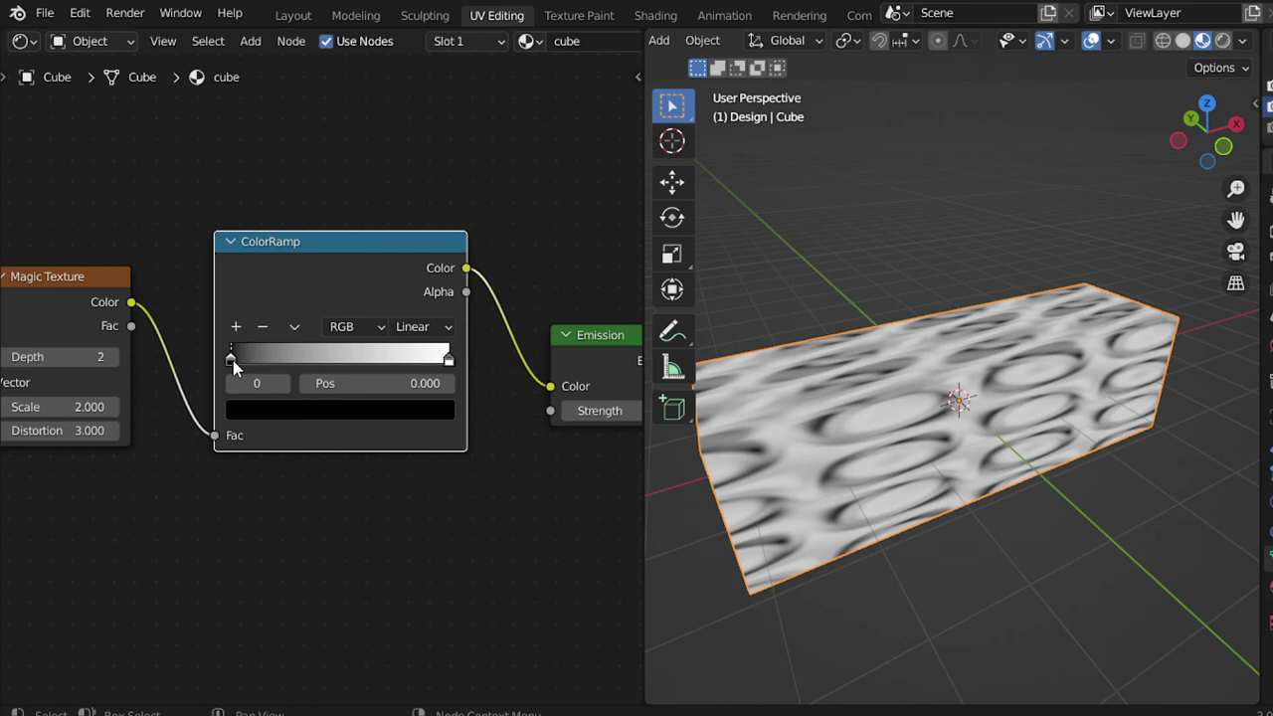
pyautogui.click(447, 360)
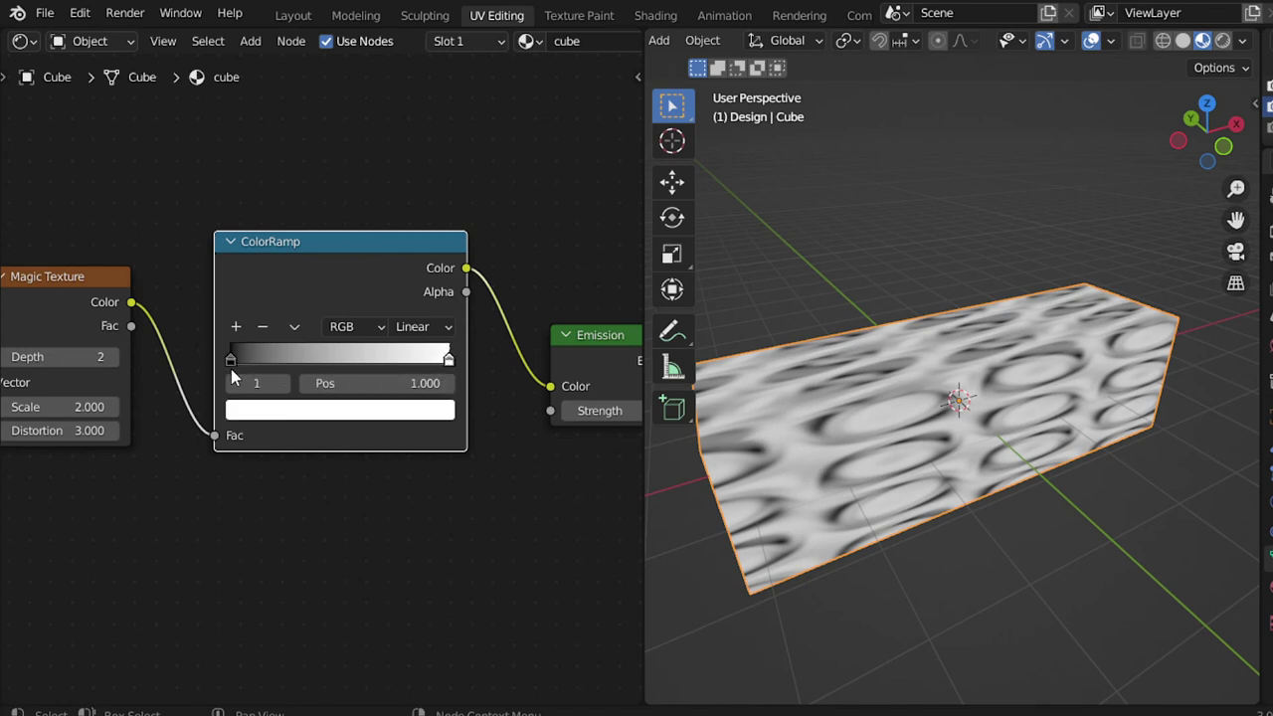
pyautogui.click(230, 360)
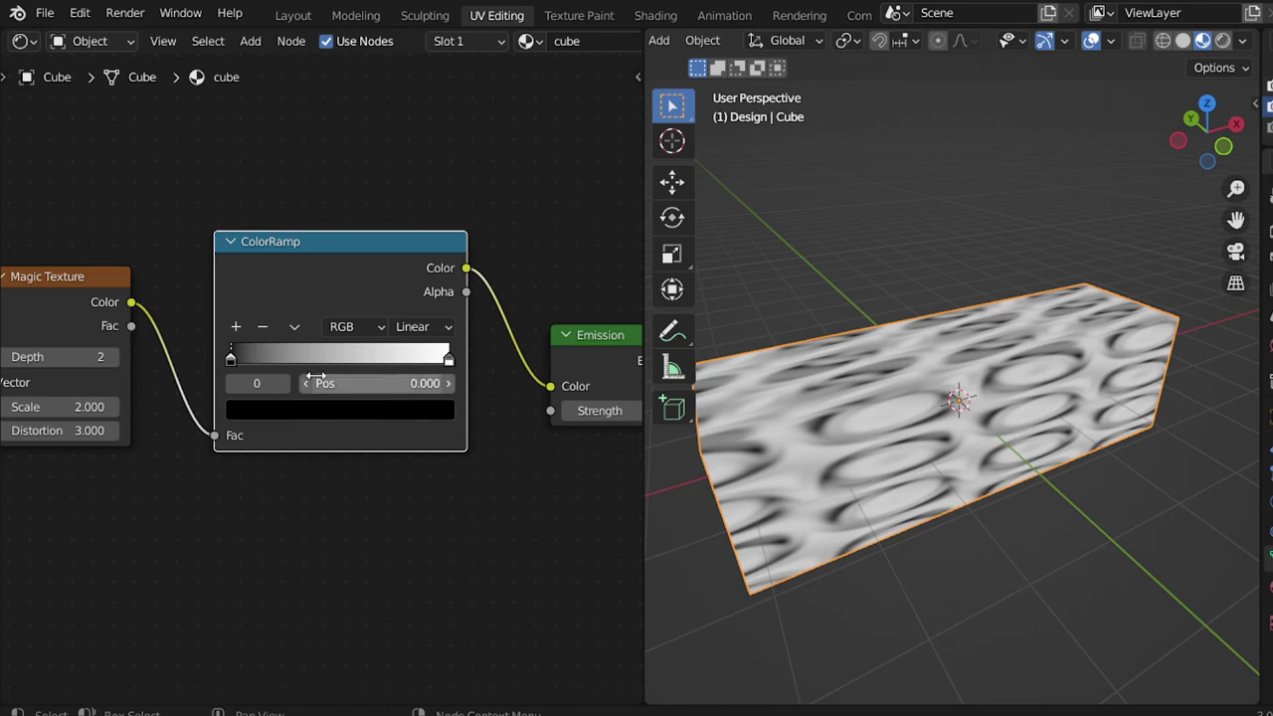
pyautogui.click(237, 327)
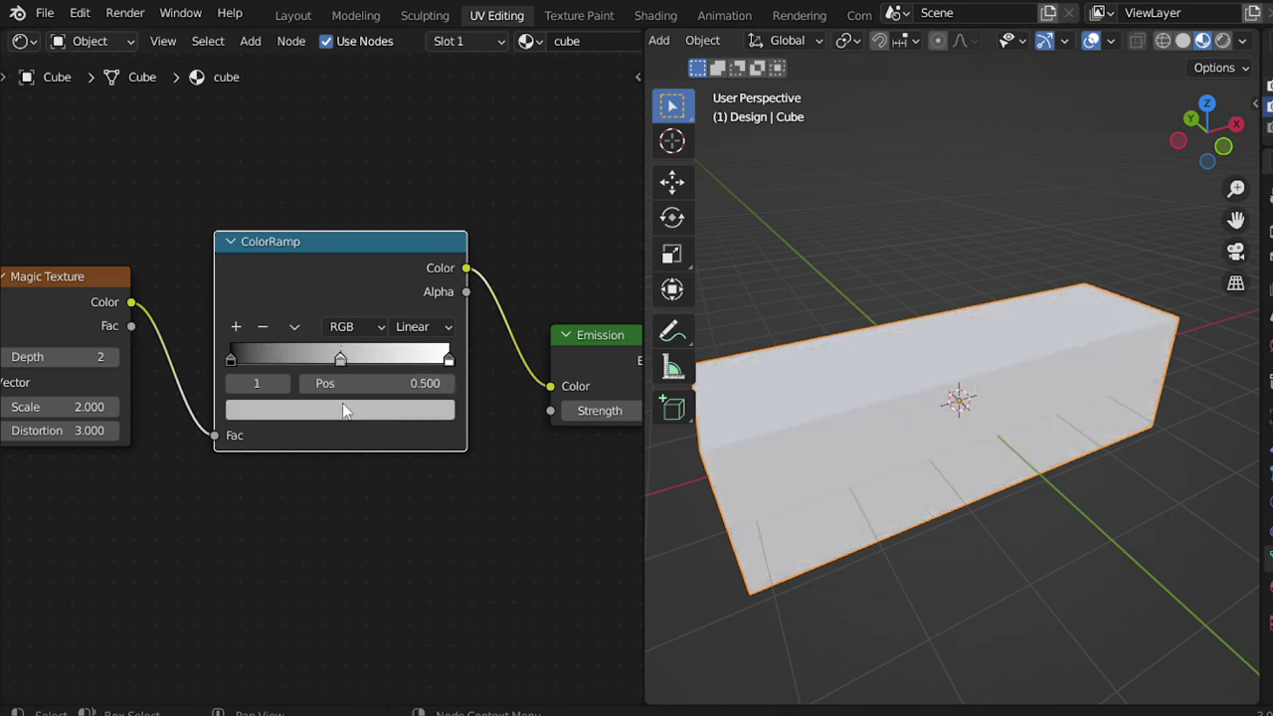
# Colour the ColorRamp's left stop a deep, saturated blue
pyautogui.click(233, 384)
pyautogui.click(277, 410)
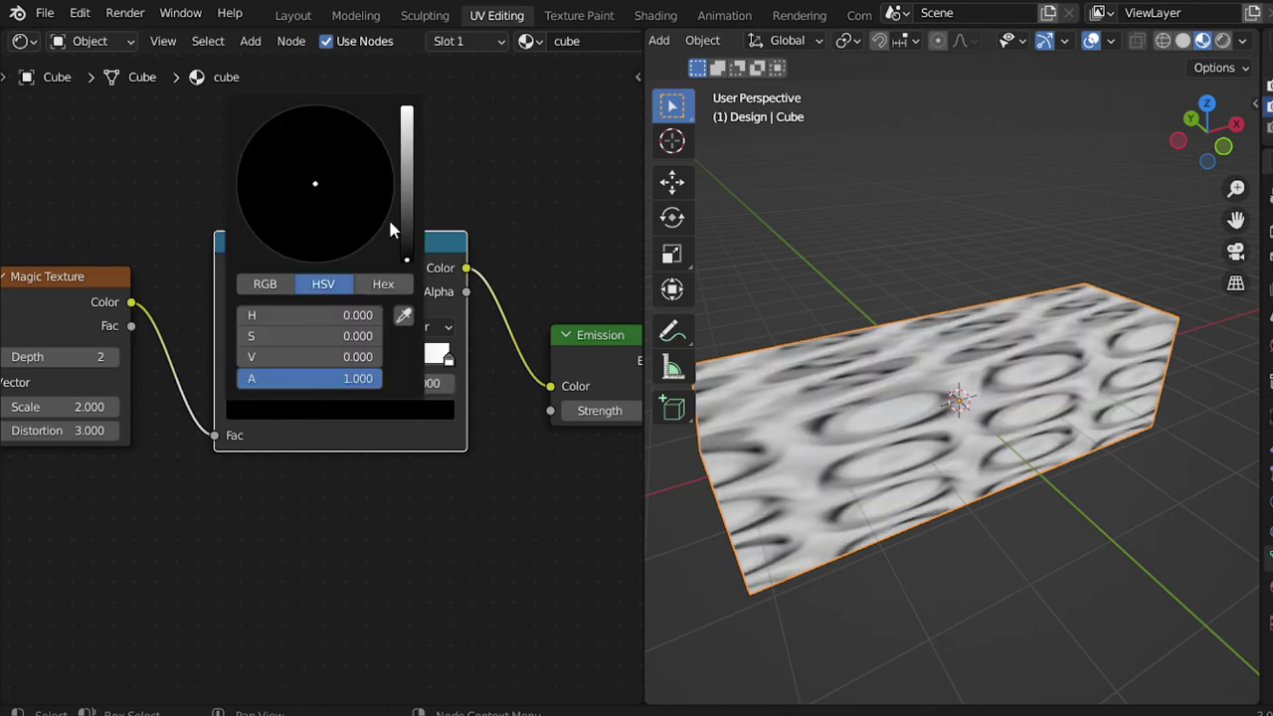
pyautogui.scroll(-1, 441, 502)
pyautogui.scroll(-1, 384, 471)
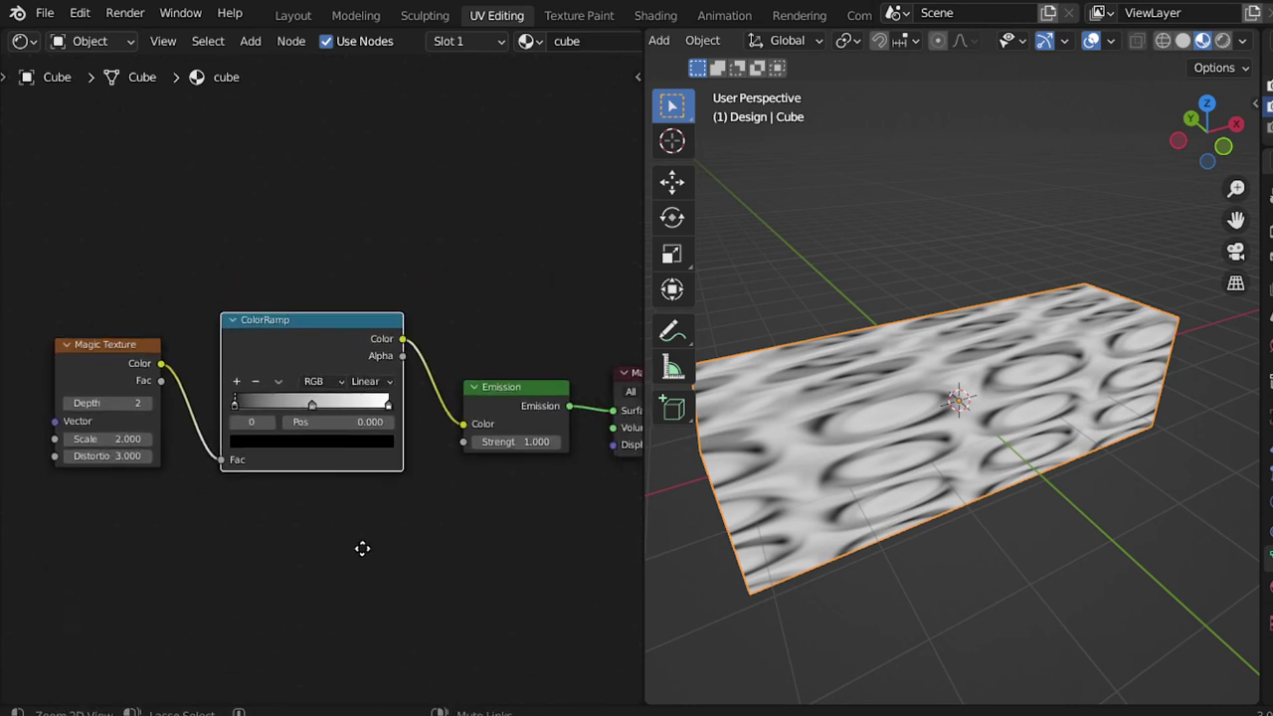
pyautogui.click(355, 439)
pyautogui.click(360, 260)
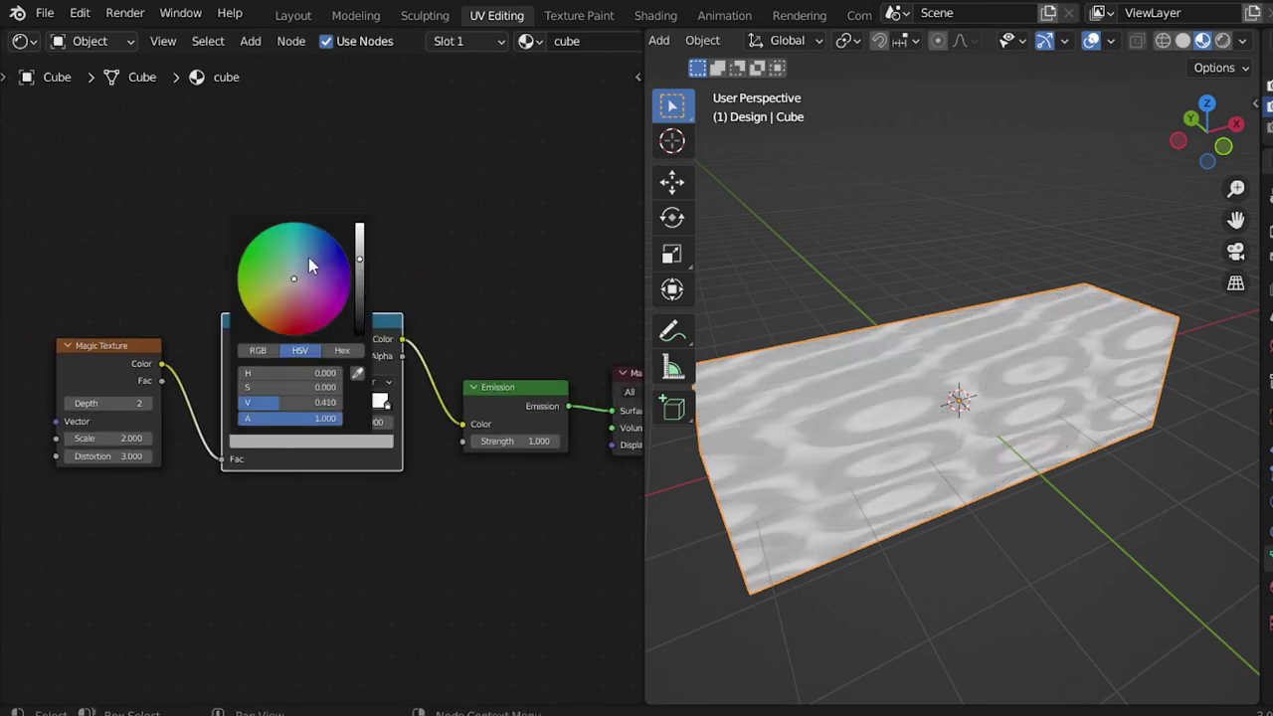
pyautogui.click(314, 250)
pyautogui.click(324, 240)
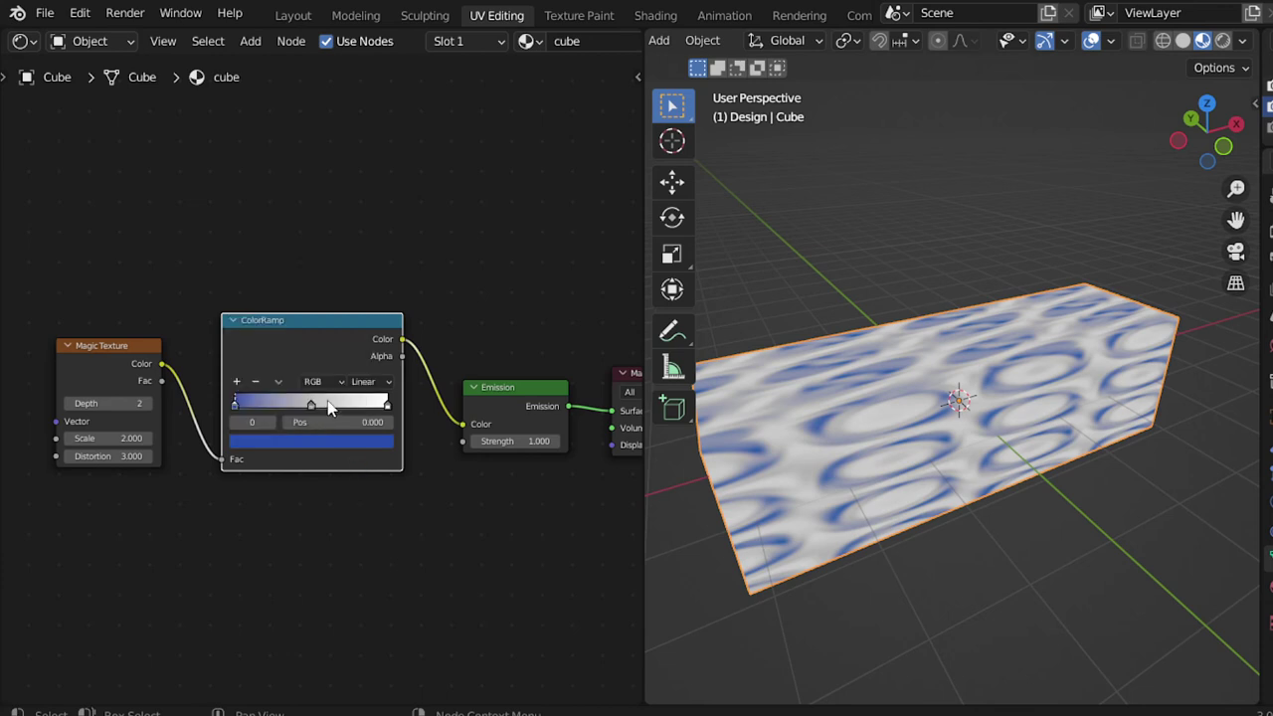
# Make the right ramp stop orange and the middle stop nearly black
pyautogui.click(379, 405)
pyautogui.click(375, 448)
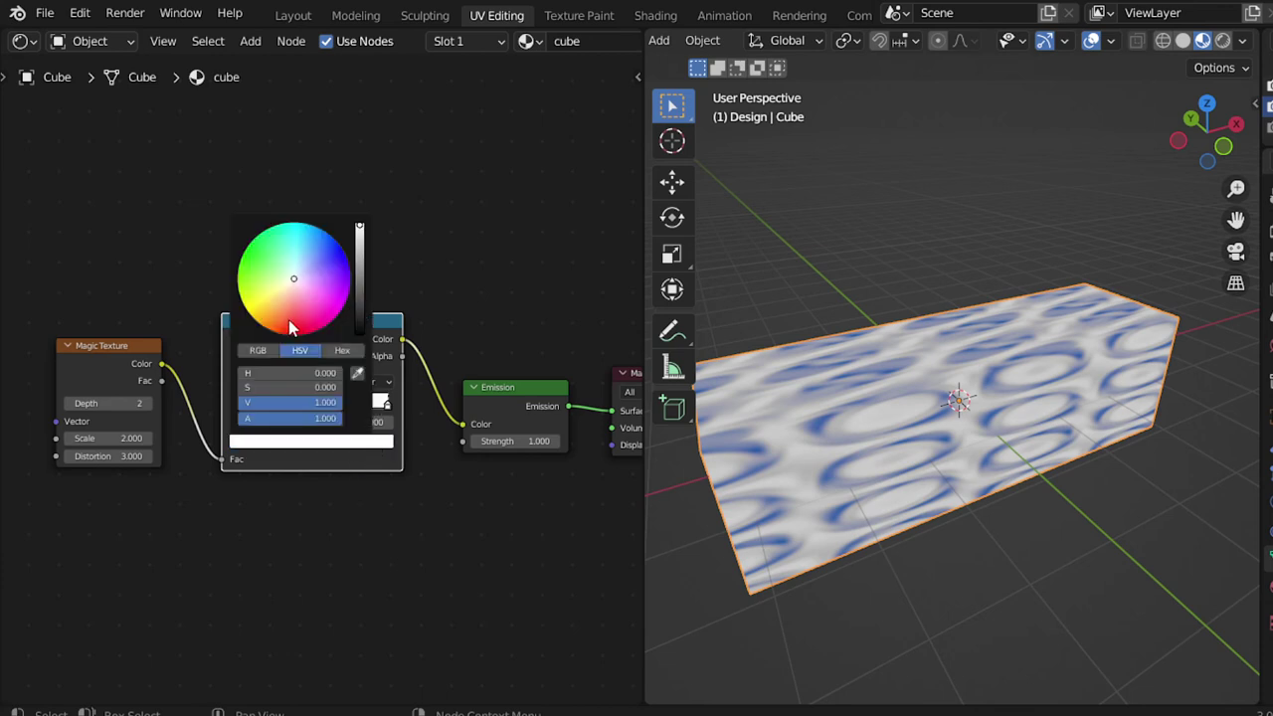
pyautogui.moveTo(282, 328); pyautogui.dragTo(276, 329)
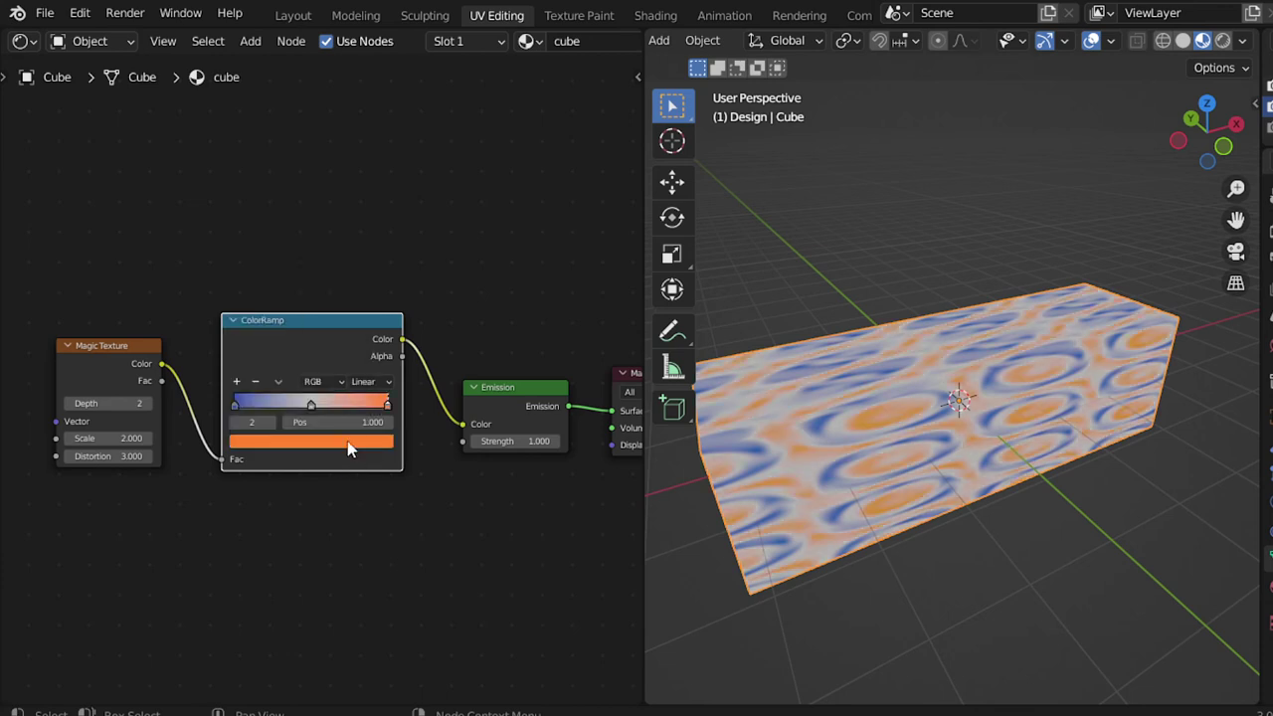
pyautogui.click(315, 405)
pyautogui.click(341, 446)
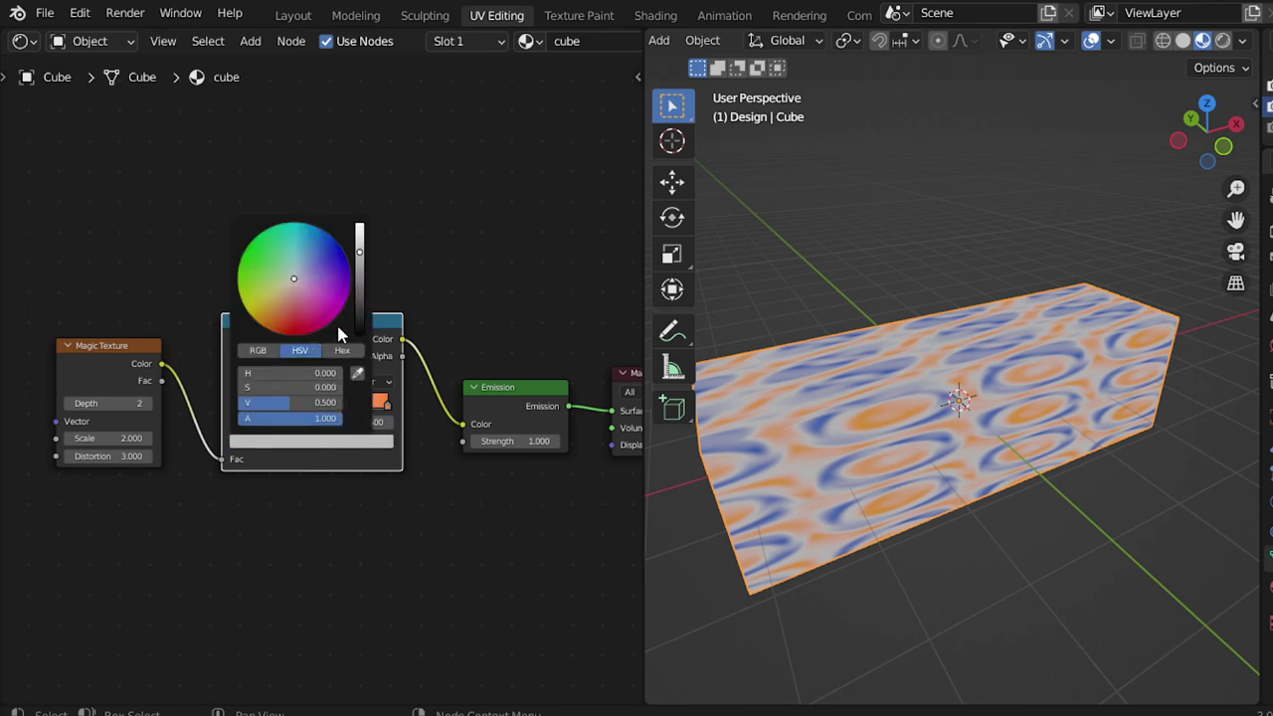
pyautogui.click(360, 328)
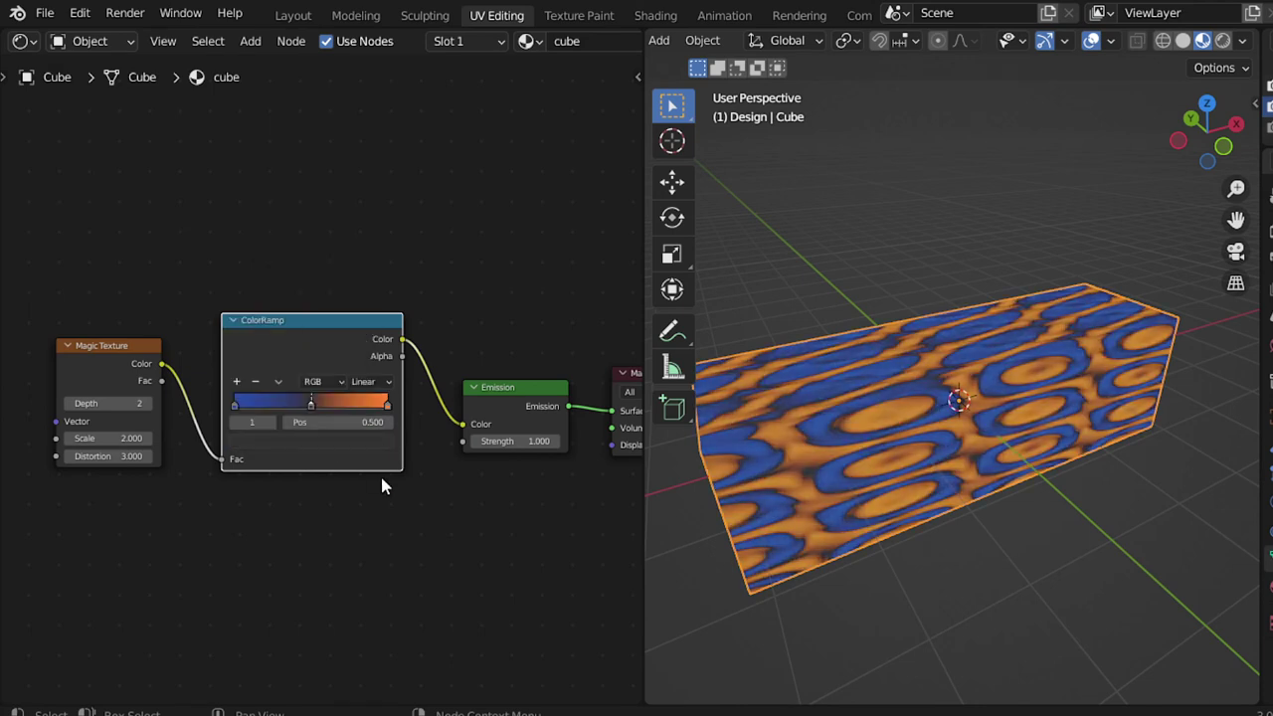
pyautogui.click(363, 450)
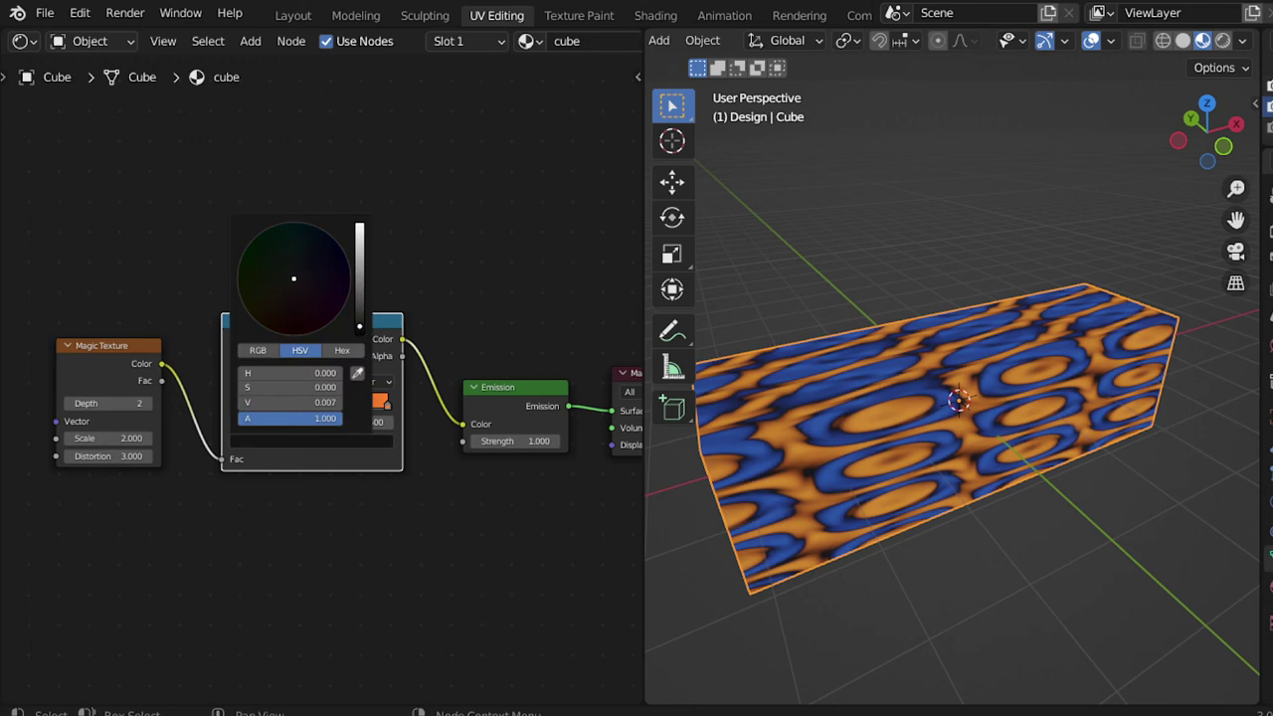
pyautogui.scroll(-1, 502, 513)
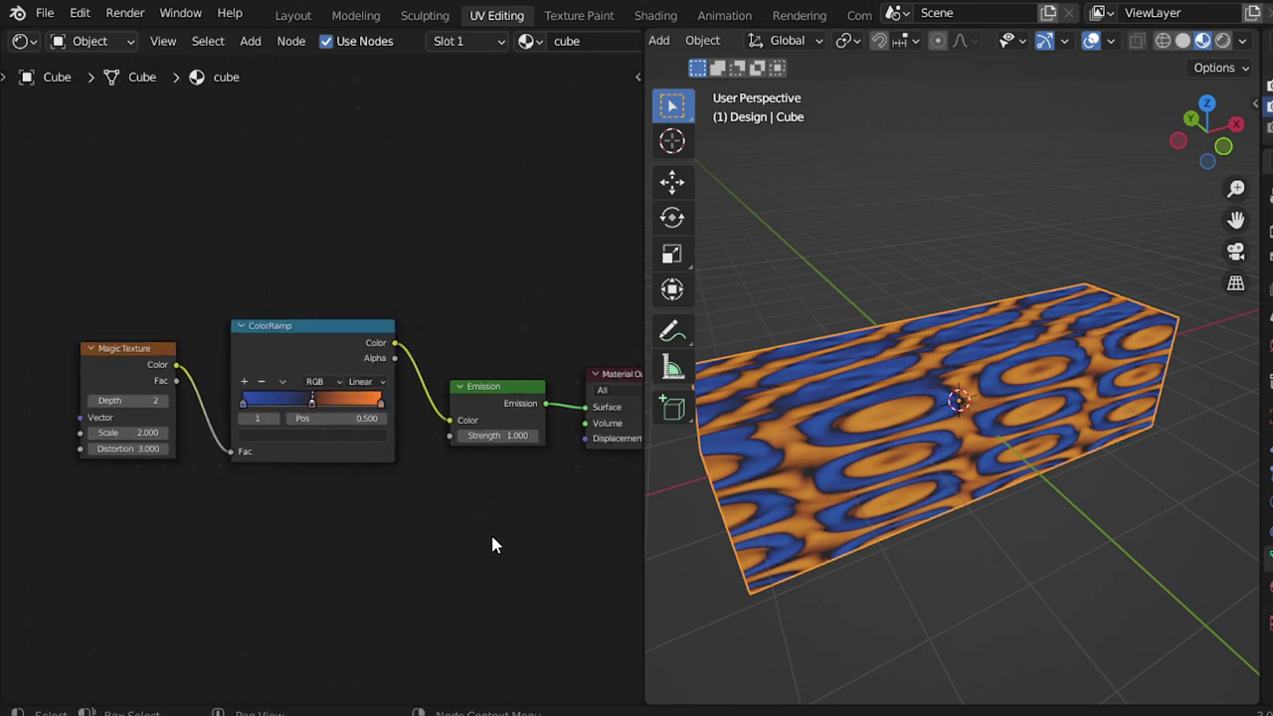
# Reposition the ColorRamp stops, sliding the orange stop to about 0.8
pyautogui.moveTo(502, 514); pyautogui.dragTo(367, 474, button='middle')
pyautogui.scroll(-1, 281, 419)
pyautogui.moveTo(210, 390)
pyautogui.mouseDown()
pyautogui.moveTo(244, 381)
pyautogui.moveTo(198, 384)
pyautogui.moveTo(211, 385)
pyautogui.mouseUp()
pyautogui.moveTo(295, 383); pyautogui.dragTo(351, 389, button='middle')
pyautogui.scroll(2, 174, 378)
pyautogui.click(381, 374)
pyautogui.click(399, 472)
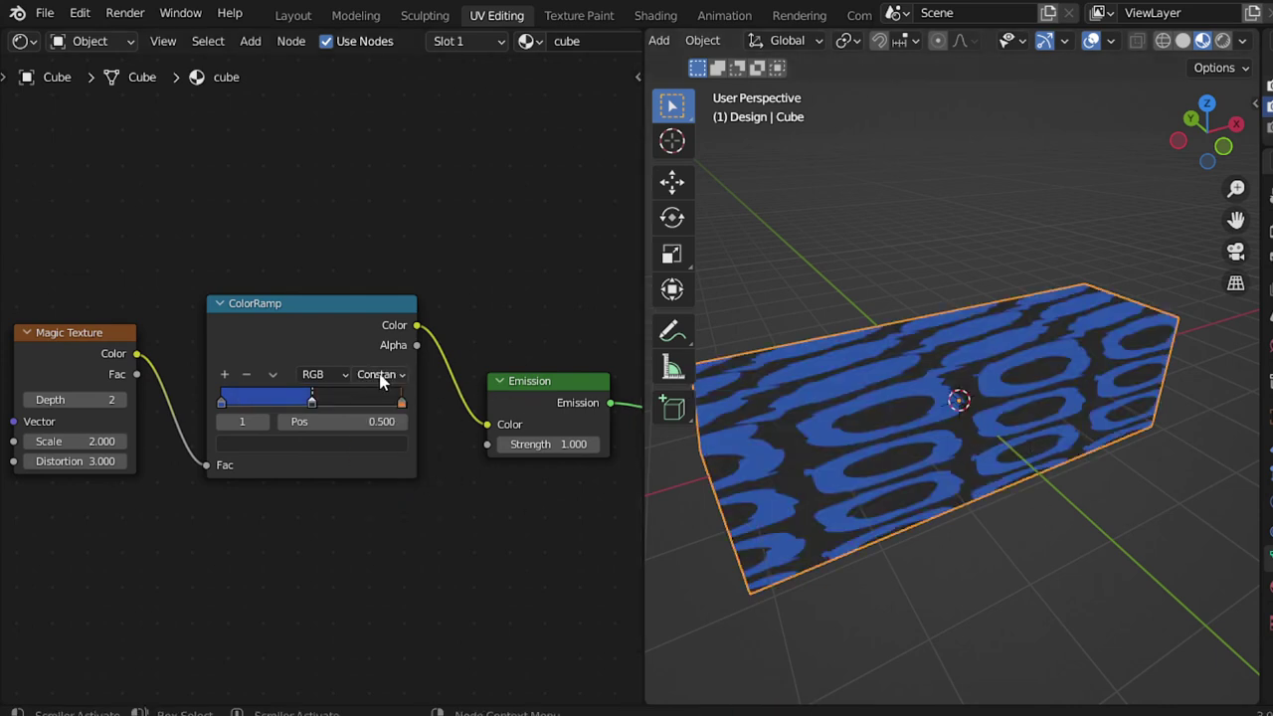
pyautogui.moveTo(401, 402); pyautogui.dragTo(364, 408)
# Try Cardinal and B-Spline ramp interpolation, then settle on Ease
pyautogui.click(381, 374)
pyautogui.click(378, 411)
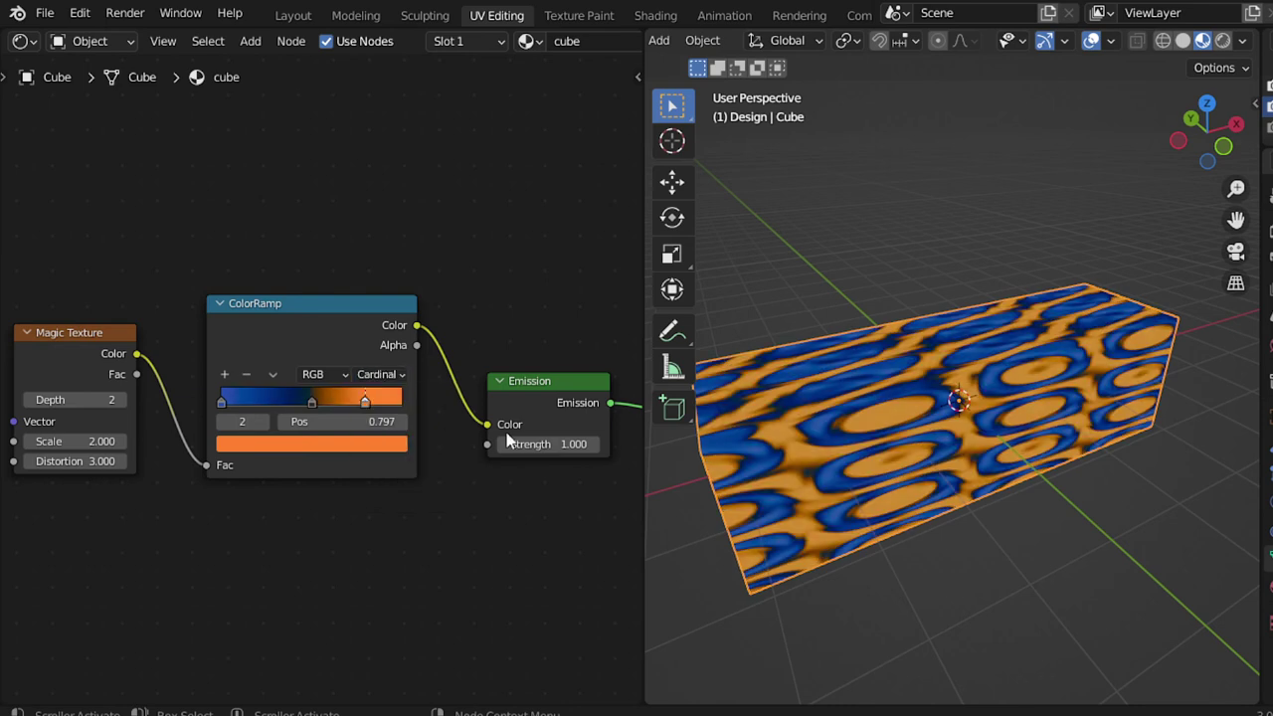
pyautogui.click(380, 374)
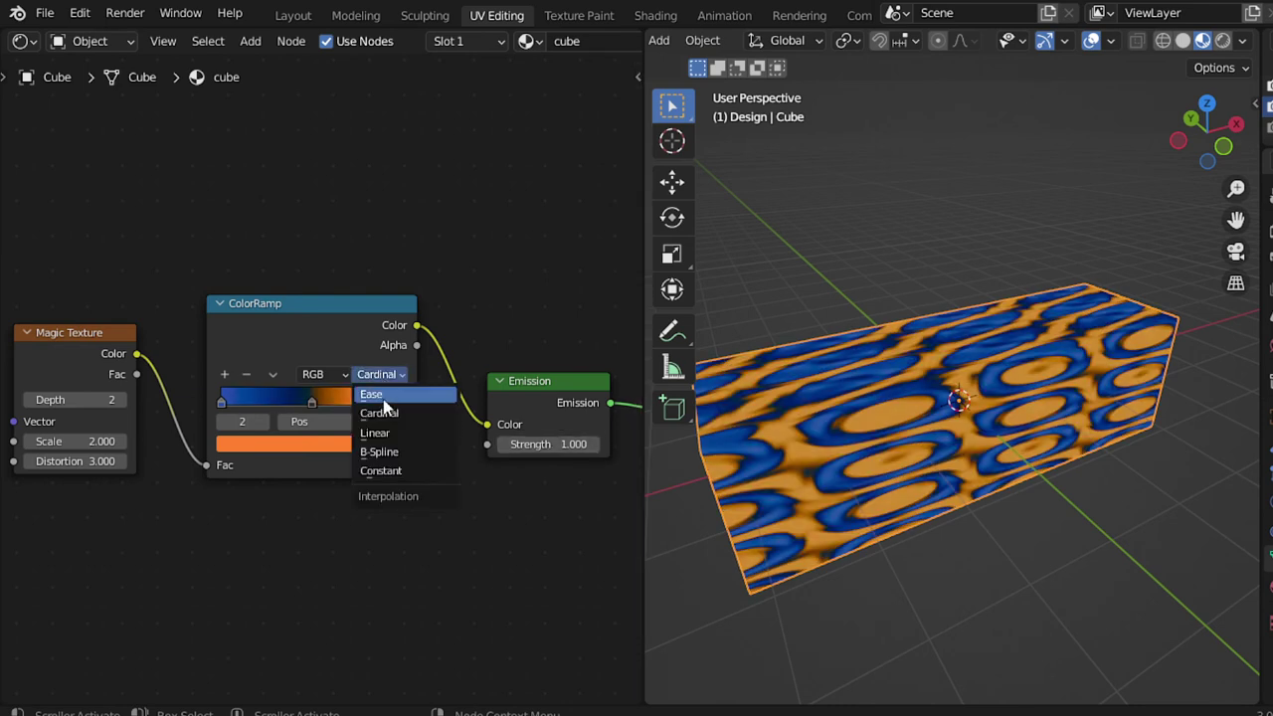
pyautogui.click(393, 374)
pyautogui.click(397, 447)
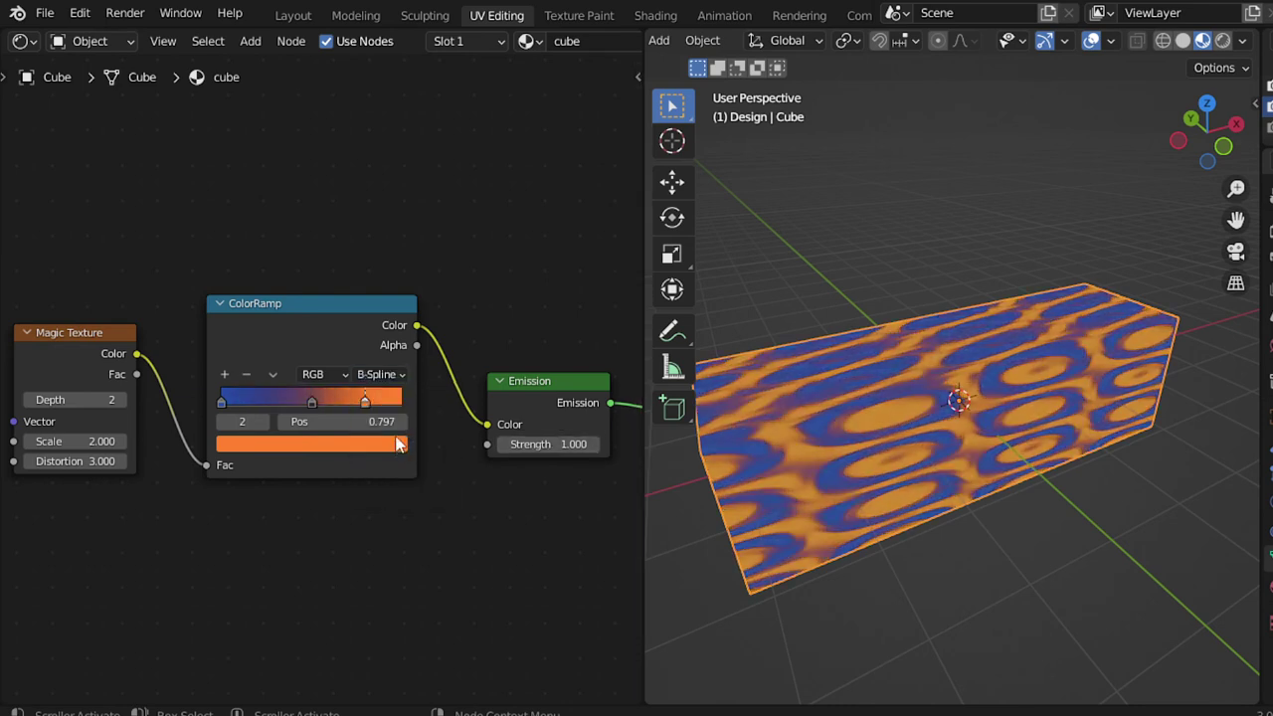
pyautogui.click(378, 374)
pyautogui.click(378, 395)
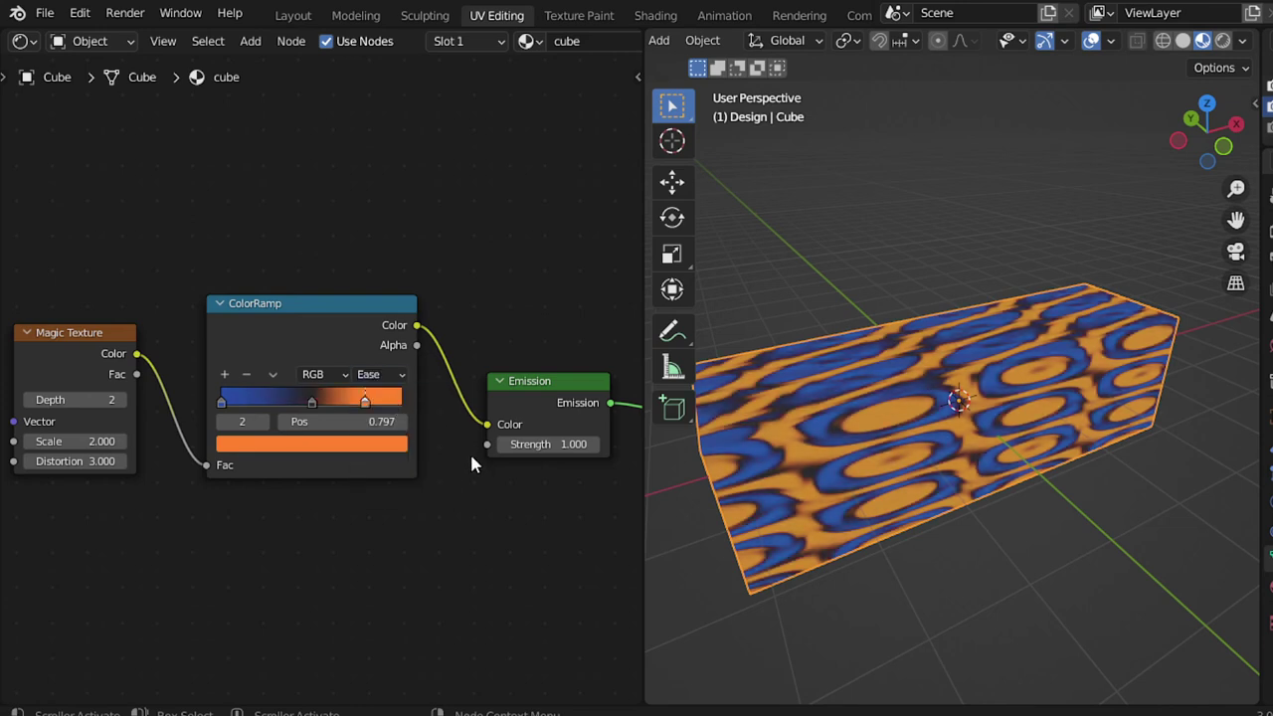
pyautogui.scroll(-1, 458, 467)
pyautogui.moveTo(449, 491); pyautogui.dragTo(288, 392, button='middle')
pyautogui.scroll(-2, 287, 392)
pyautogui.moveTo(384, 447)
pyautogui.mouseDown(button='middle')
pyautogui.moveTo(359, 395)
pyautogui.moveTo(434, 369)
pyautogui.mouseUp(button='middle')
pyautogui.moveTo(321, 407); pyautogui.dragTo(361, 369, button='middle')
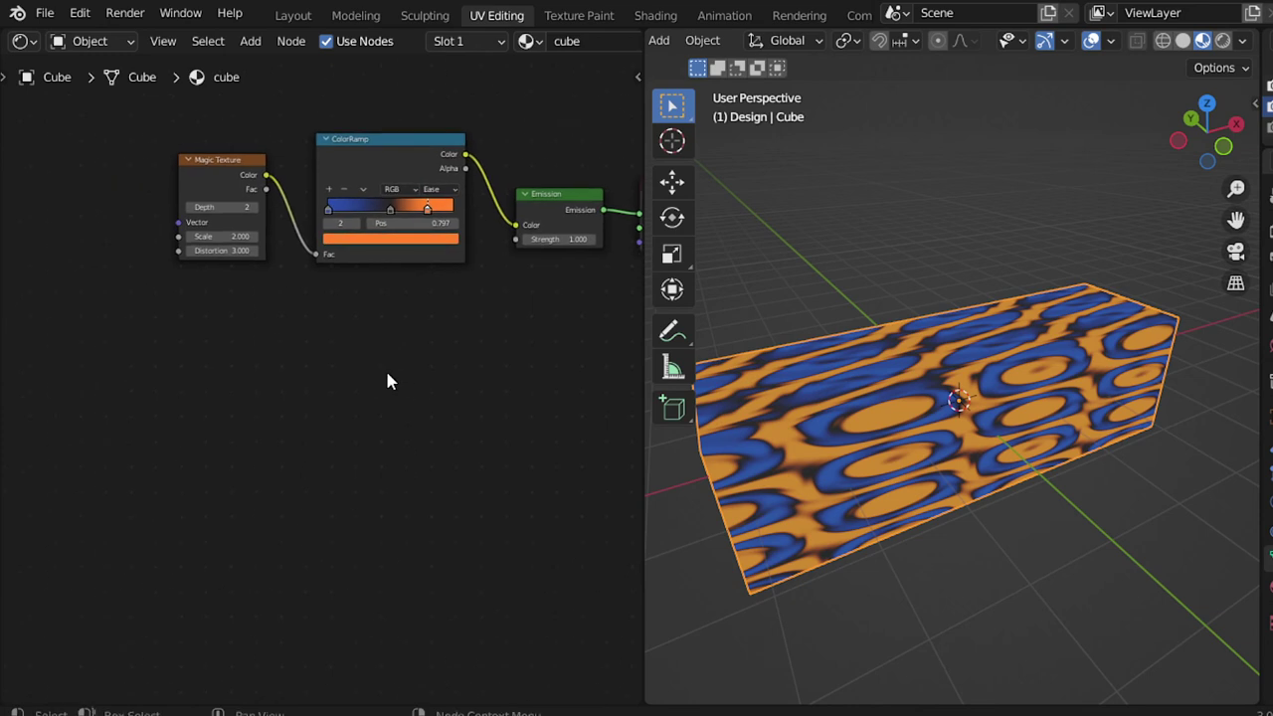
# Add a Wavelength node below the ramp, discarding an accidental Wave Texture
pyautogui.hotkey('shift', 'a')
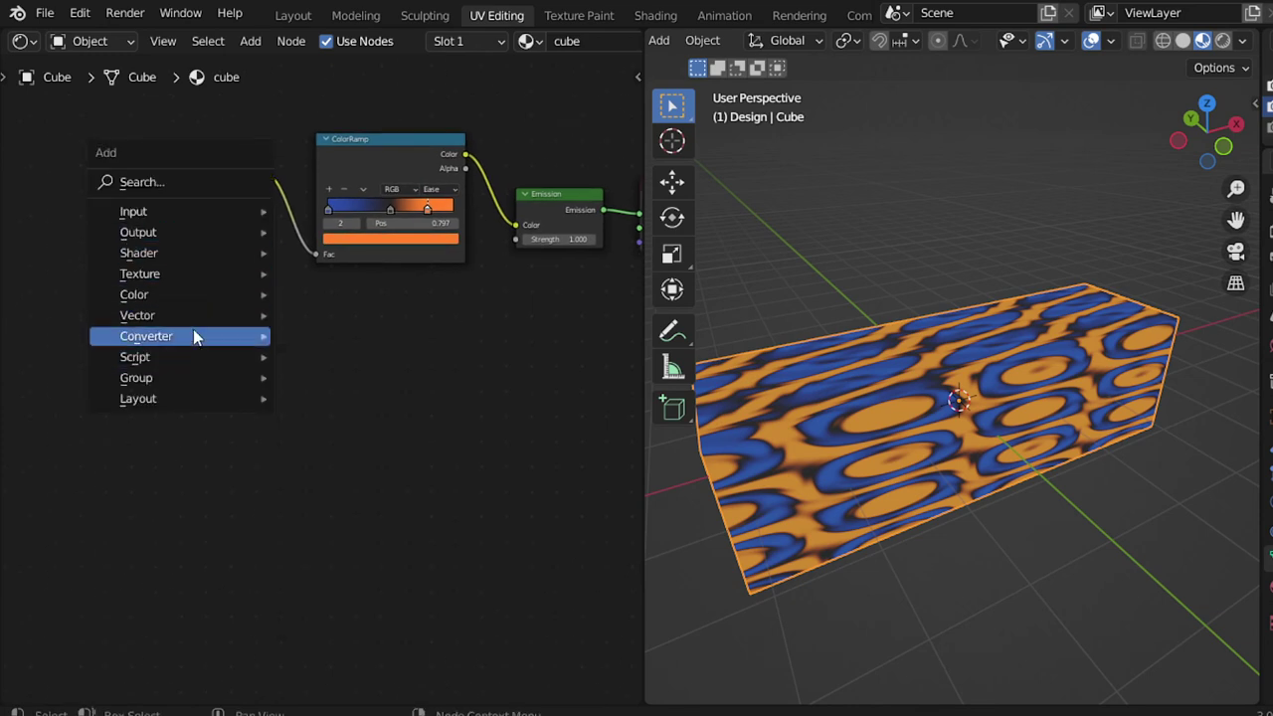
pyautogui.click(139, 182)
pyautogui.write('wave')
pyautogui.click(185, 232)
pyautogui.press('Escape')
pyautogui.hotkey('shift', 'a')
pyautogui.click(223, 329)
pyautogui.write('wav')
pyautogui.click(260, 362)
pyautogui.click(408, 343)
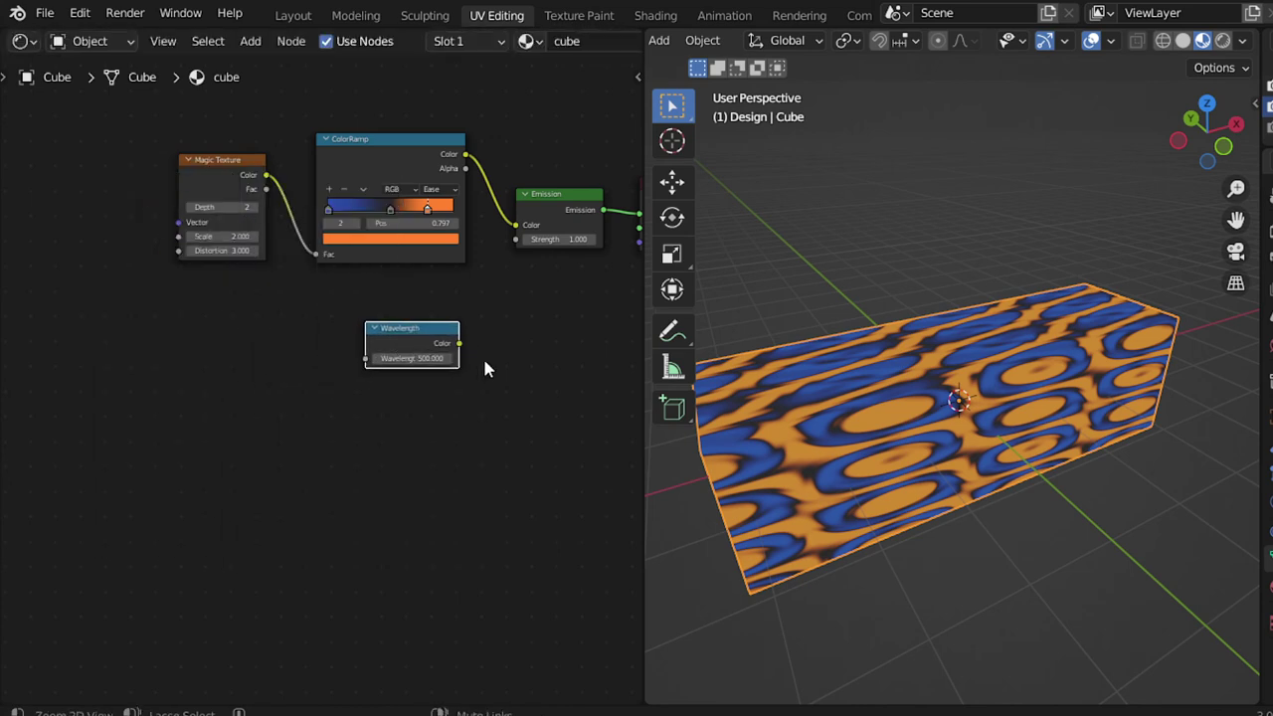
pyautogui.scroll(1, 494, 378)
# Add a second ColorRamp node on the left side of the graph
pyautogui.hotkey('shift', 'a')
pyautogui.click(256, 341)
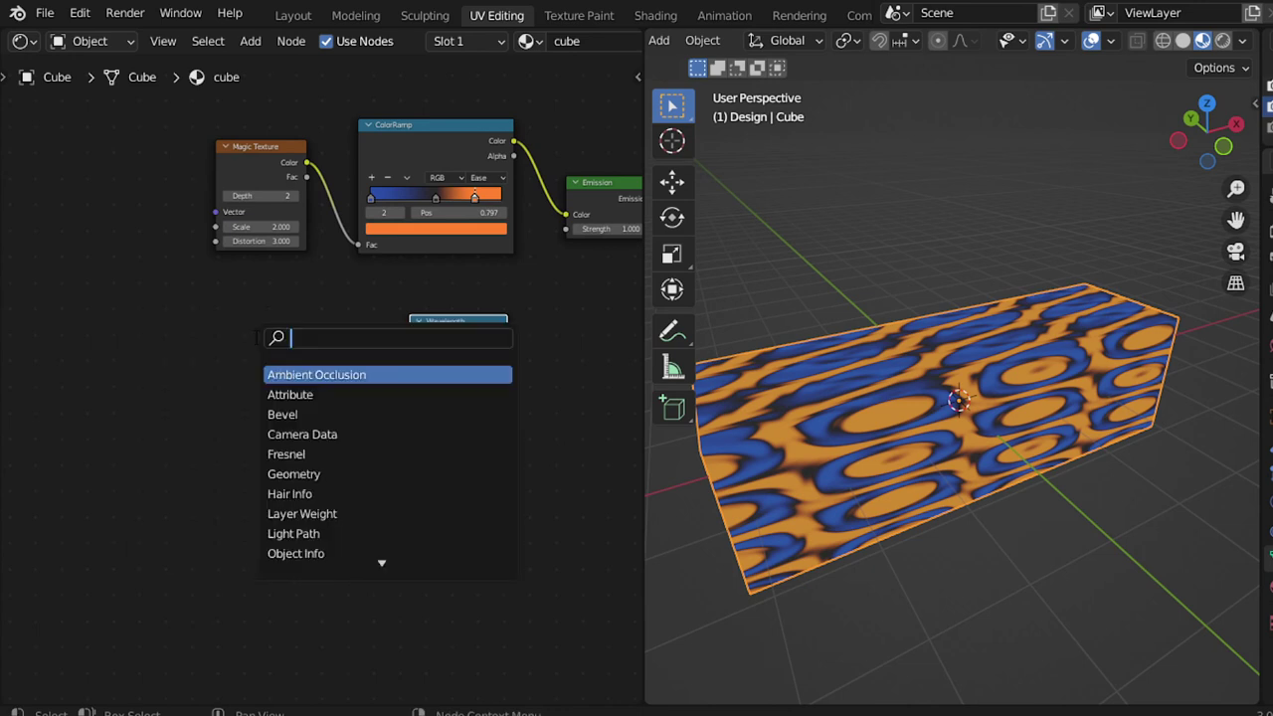
pyautogui.write('colo')
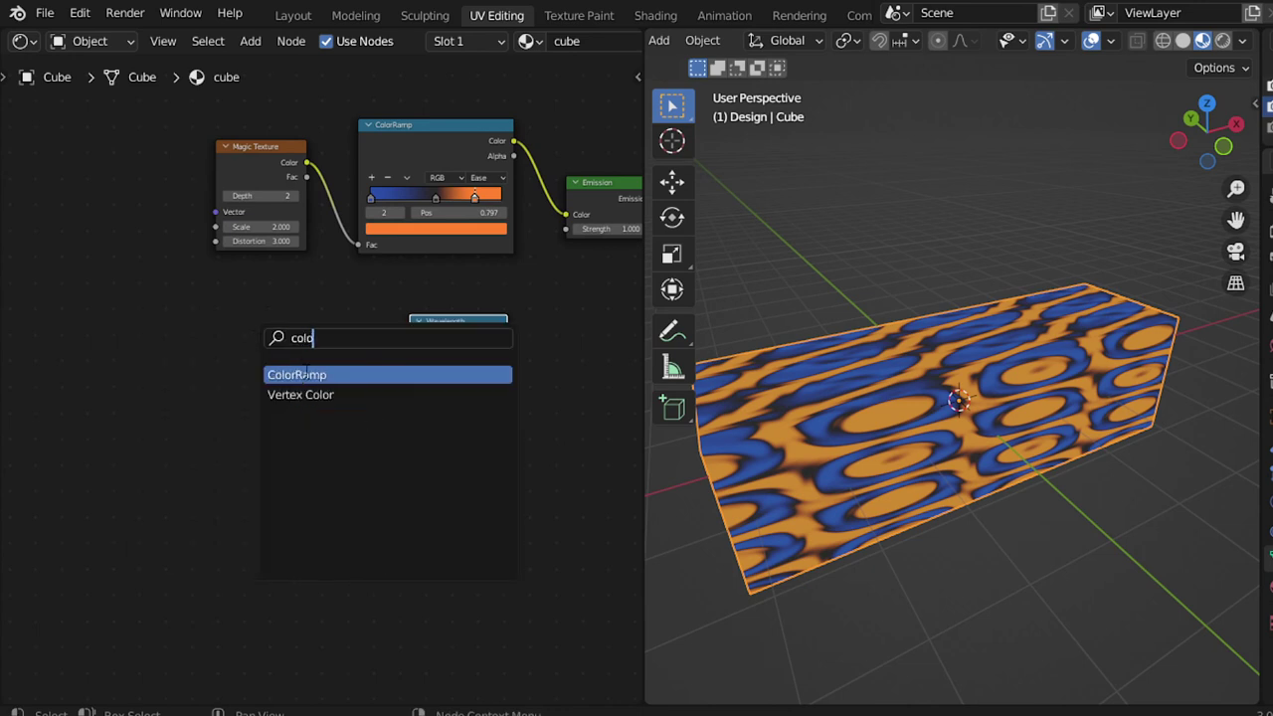
pyautogui.click(303, 374)
pyautogui.moveTo(303, 380); pyautogui.dragTo(365, 383, button='middle')
pyautogui.hotkey('shift', 'a')
pyautogui.click(365, 386)
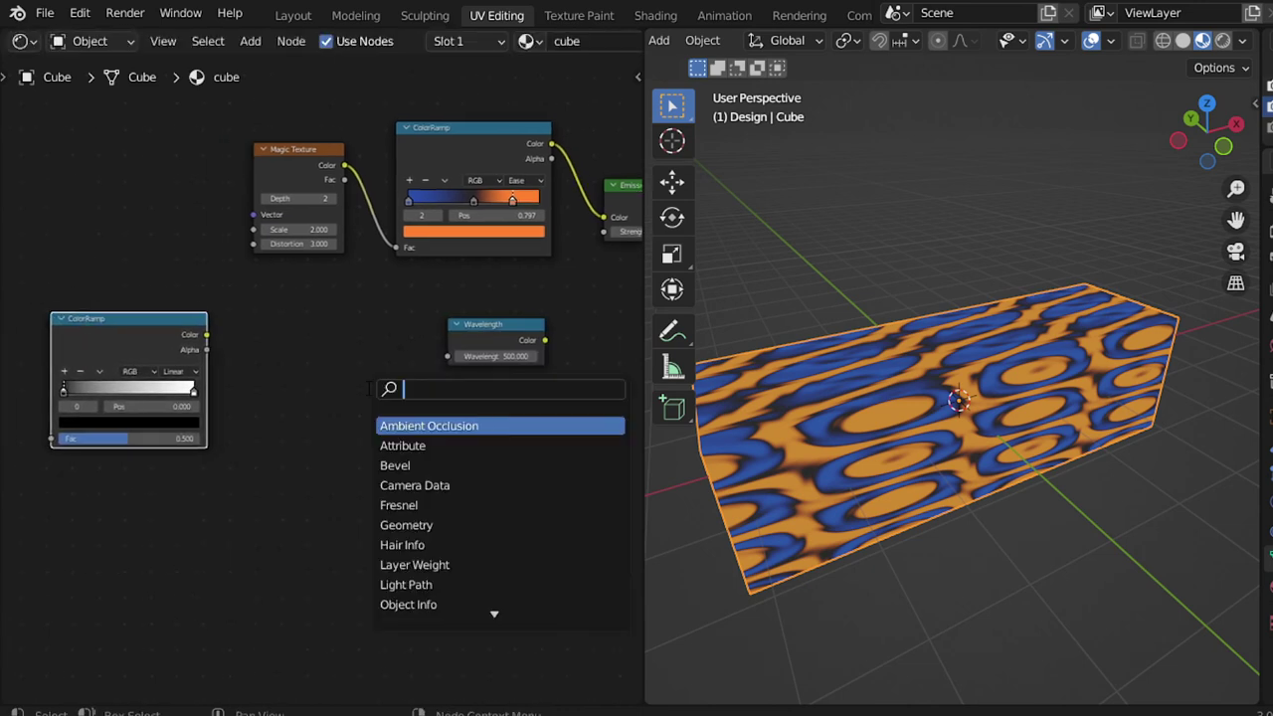
# Add a Math node set to Multiply and a duplicate set to Add
pyautogui.write('math')
pyautogui.click(380, 420)
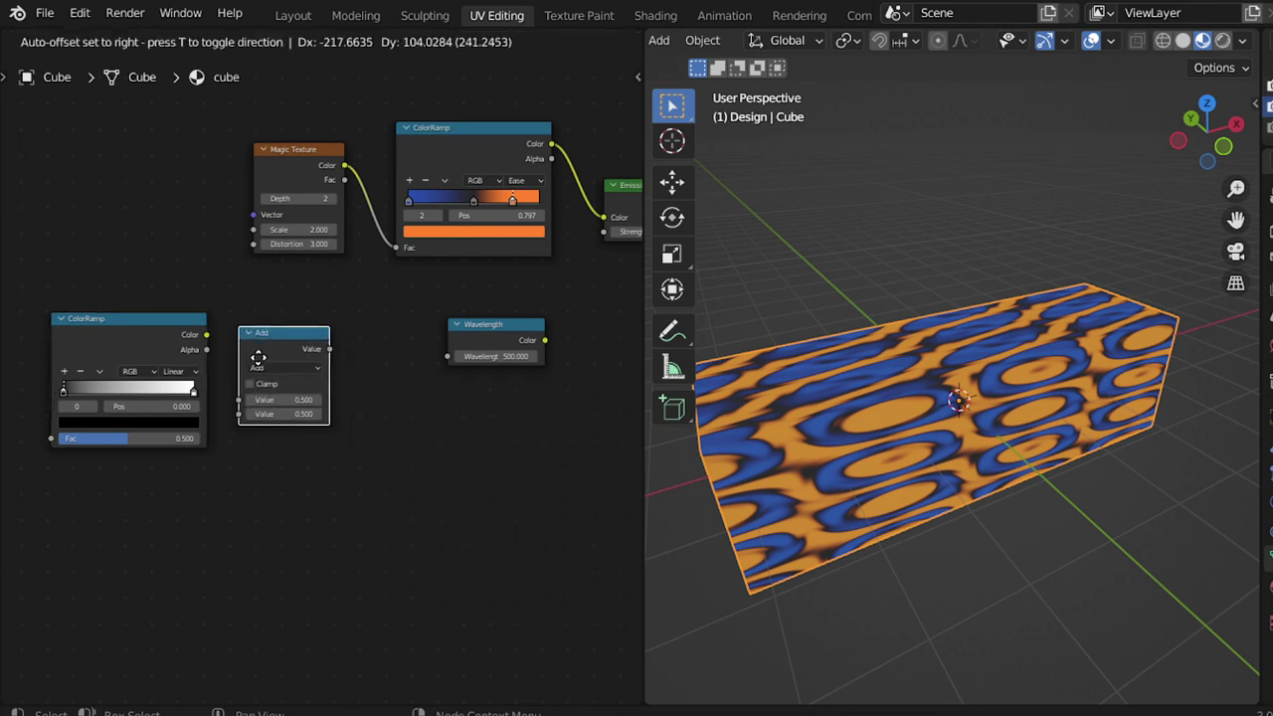
pyautogui.click(257, 354)
pyautogui.click(284, 368)
pyautogui.click(266, 416)
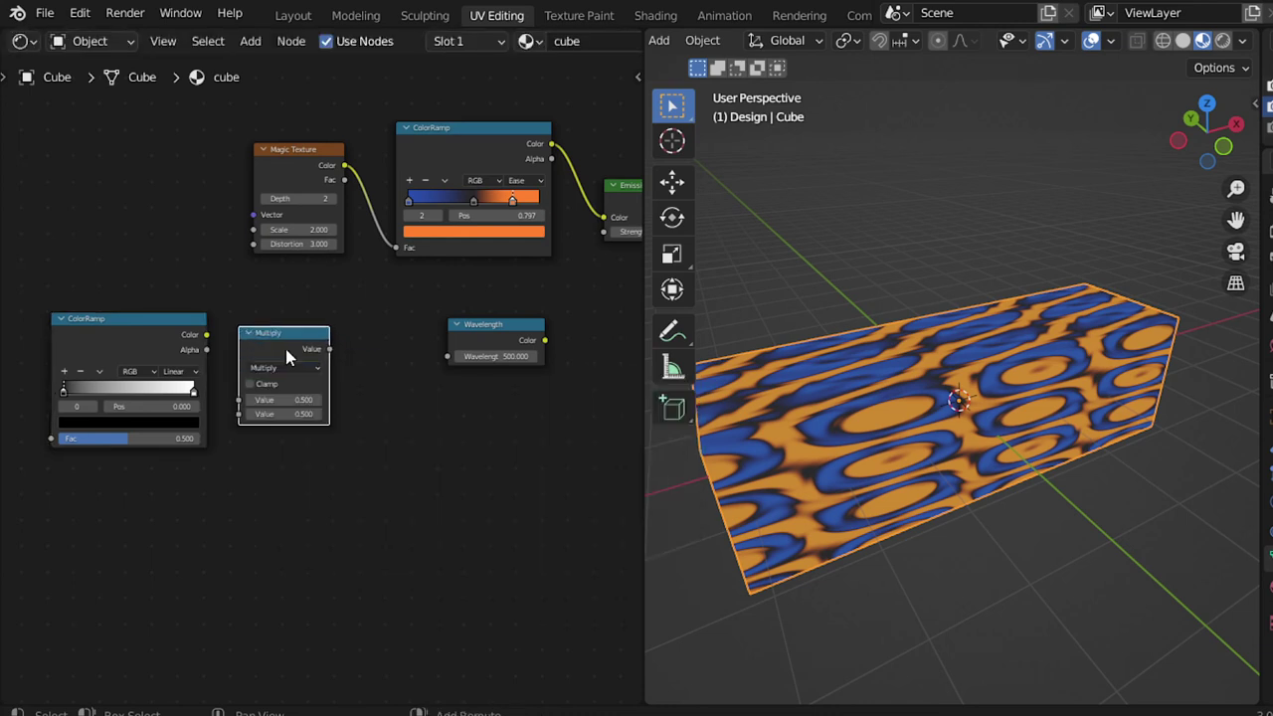
pyautogui.hotkey('shift', 'd')
pyautogui.click(398, 343)
pyautogui.scroll(2, 408, 343)
pyautogui.click(430, 355)
pyautogui.click(408, 409)
# Link Multiply into Add, and Add into the Wavelength node
pyautogui.moveTo(521, 385); pyautogui.dragTo(456, 416, button='middle')
pyautogui.moveTo(467, 353); pyautogui.dragTo(524, 350)
pyautogui.moveTo(265, 372); pyautogui.dragTo(278, 400)
pyautogui.moveTo(301, 443); pyautogui.dragTo(300, 437)
pyautogui.moveTo(414, 371); pyautogui.dragTo(471, 379)
# Connect the Wavelength Color output to the Emission shader's Color
pyautogui.moveTo(498, 386); pyautogui.dragTo(343, 438, button='middle')
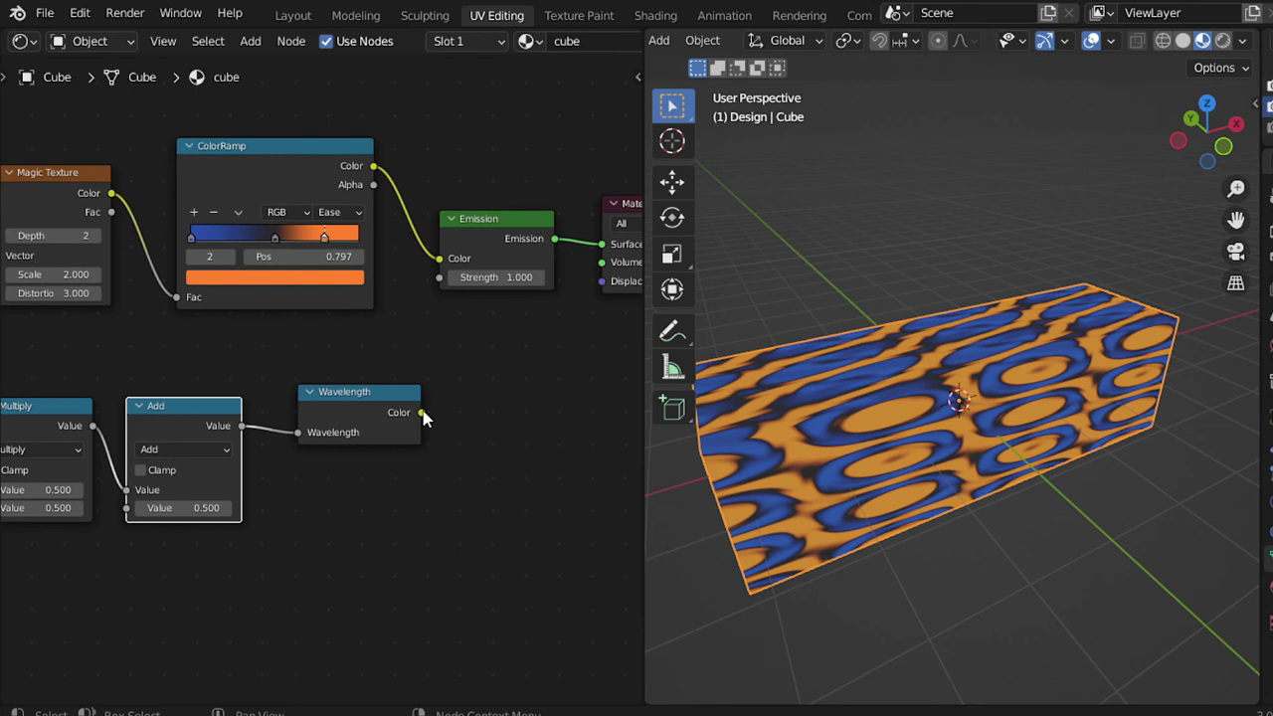
pyautogui.moveTo(421, 412); pyautogui.dragTo(439, 259)
pyautogui.scroll(-2, 375, 438)
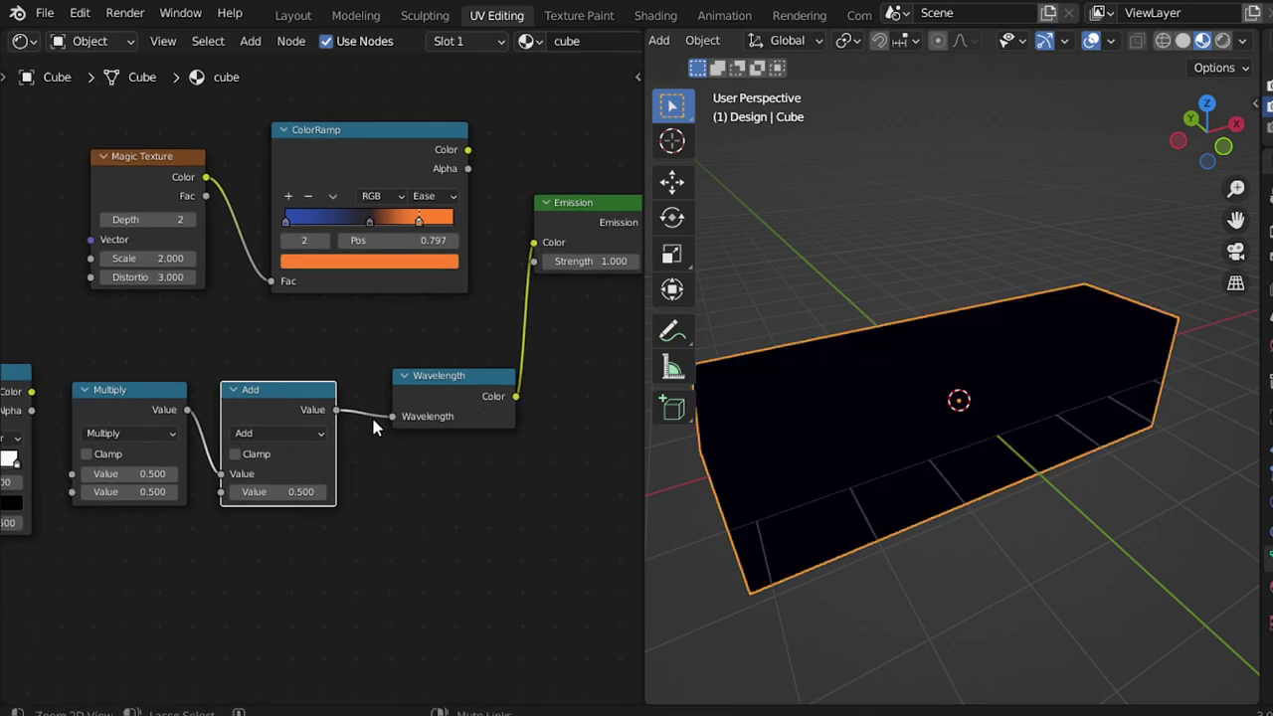
pyautogui.moveTo(375, 438); pyautogui.dragTo(441, 478, button='middle')
pyautogui.scroll(1, 336, 514)
pyautogui.moveTo(249, 535); pyautogui.dragTo(309, 528, button='middle')
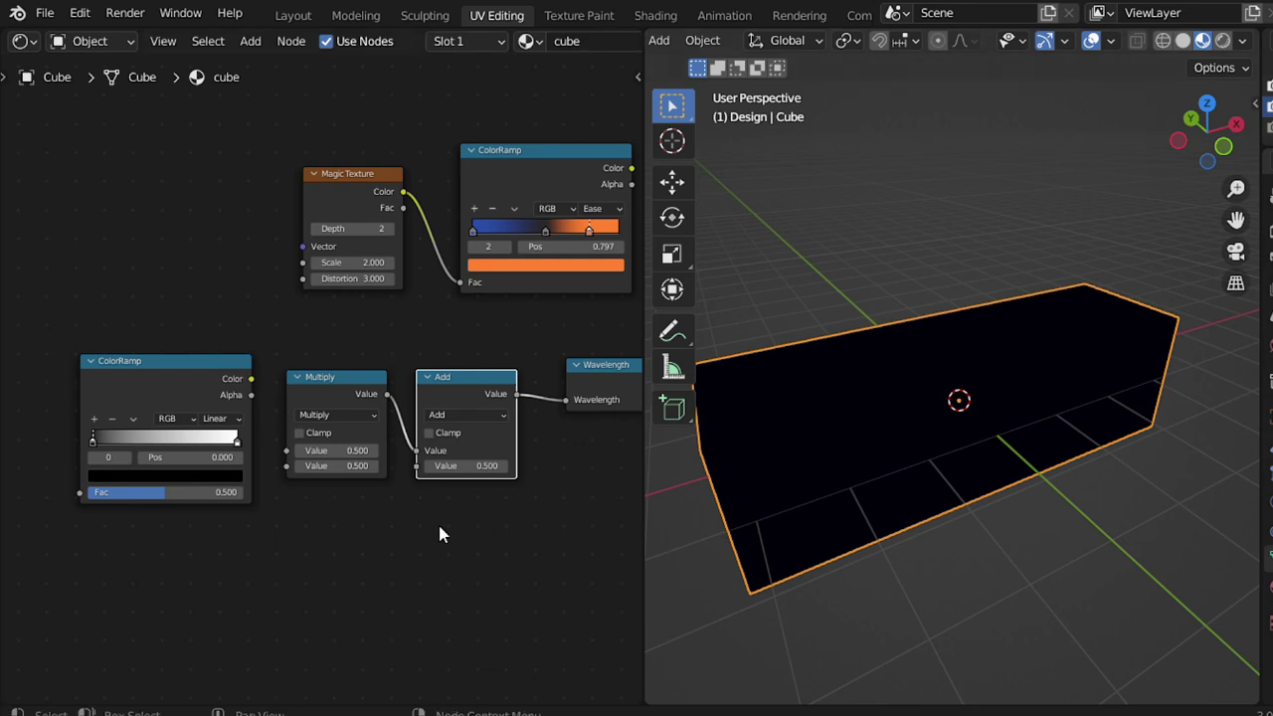
# Delete the grey ColorRamp and add a Gradient Texture at the left
pyautogui.click(269, 438)
pyautogui.click(228, 400)
pyautogui.press('x')
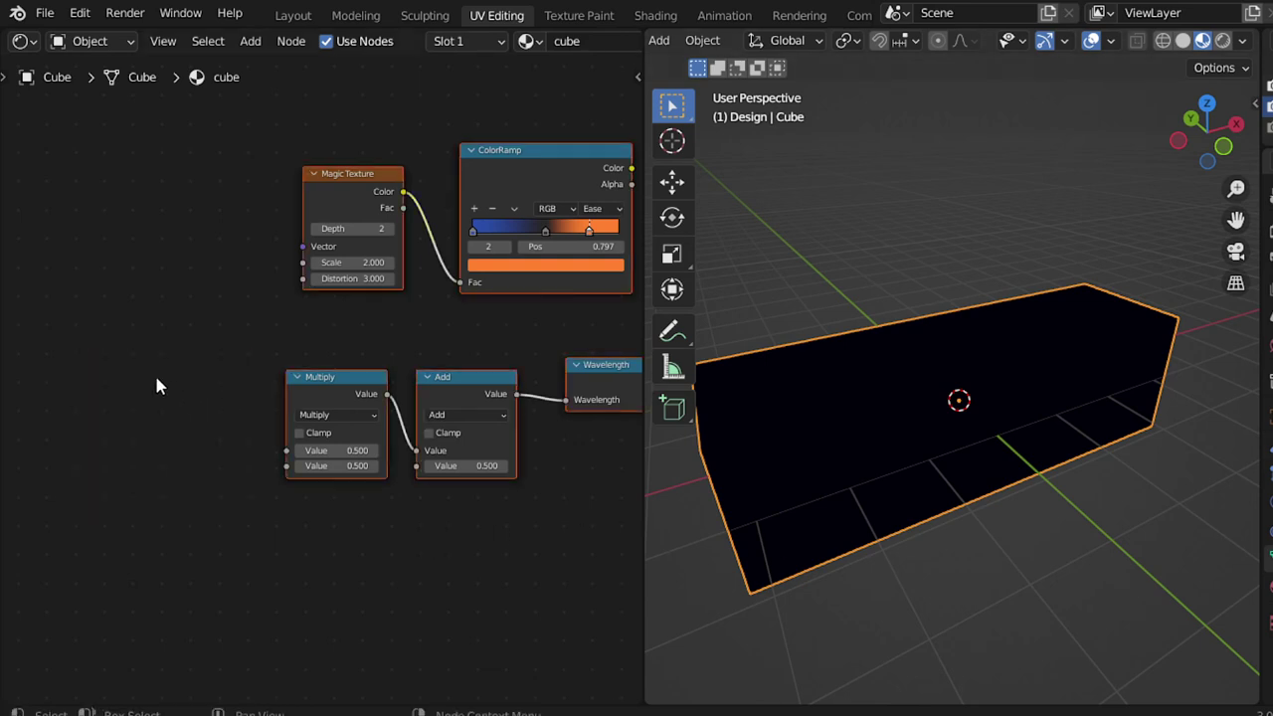
pyautogui.hotkey('shift', 'a')
pyautogui.click(156, 372)
pyautogui.write('gra')
pyautogui.press('Return')
pyautogui.click(169, 453)
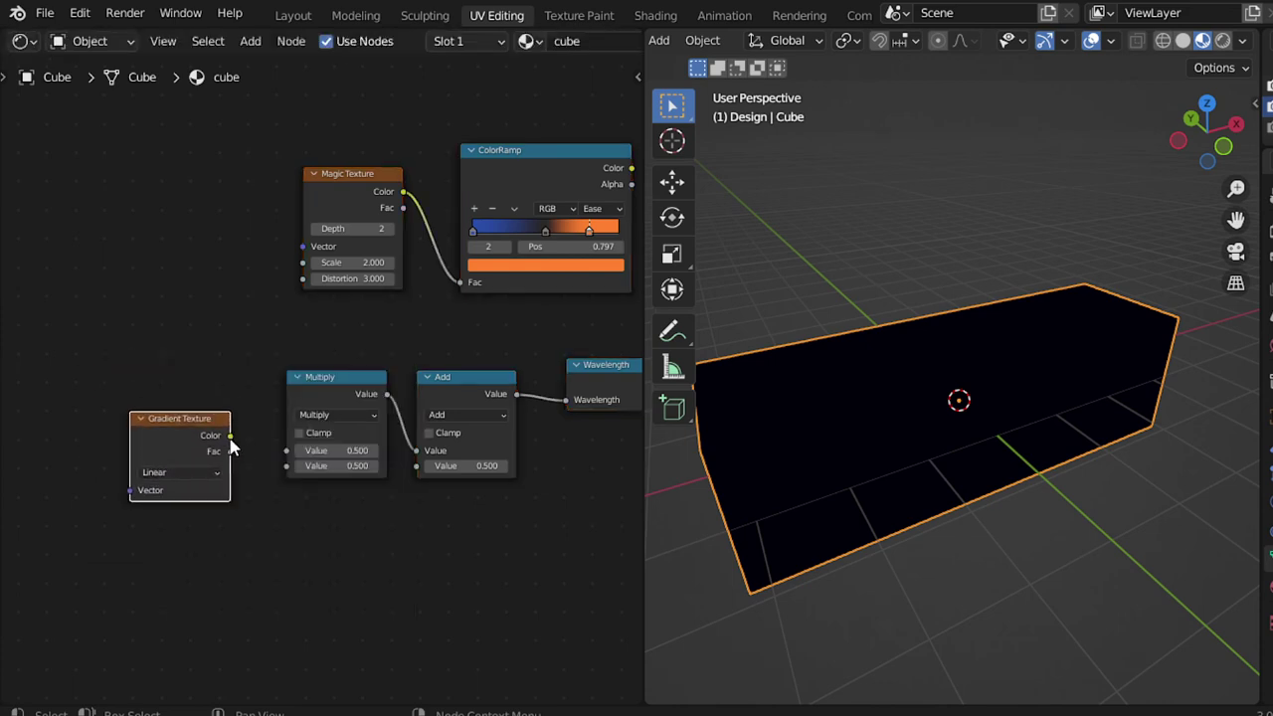
# Connect the Gradient Texture's Fac output into the Multiply node
pyautogui.moveTo(239, 437)
pyautogui.mouseDown()
pyautogui.moveTo(215, 439)
pyautogui.moveTo(286, 451)
pyautogui.mouseUp()
pyautogui.keyDown('ctrl'); pyautogui.hscroll(5, 417, 476); pyautogui.keyUp('ctrl')
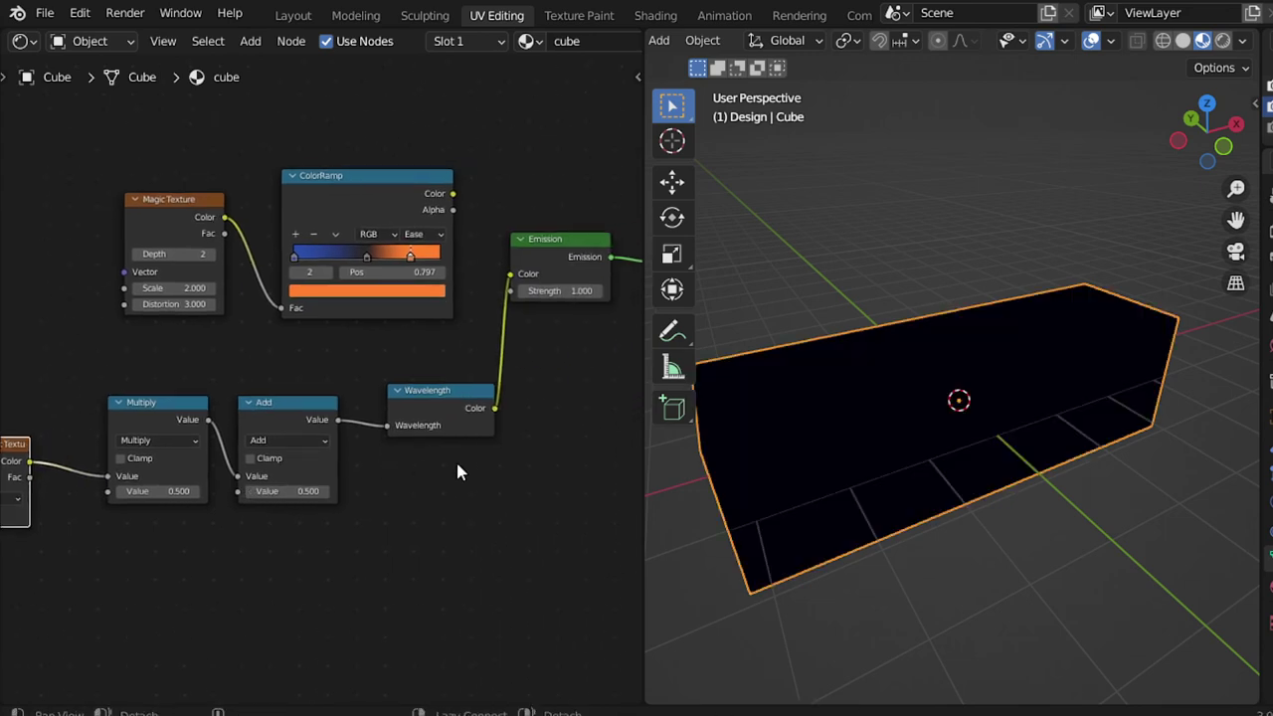
pyautogui.keyDown('ctrl'); pyautogui.hscroll(-4, 464, 456); pyautogui.keyUp('ctrl')
pyautogui.moveTo(173, 452)
pyautogui.mouseDown()
pyautogui.moveTo(249, 466)
pyautogui.moveTo(250, 450)
pyautogui.mouseUp()
# Set Multiply to 300 and Add to 400 to show the rainbow
pyautogui.click(308, 466)
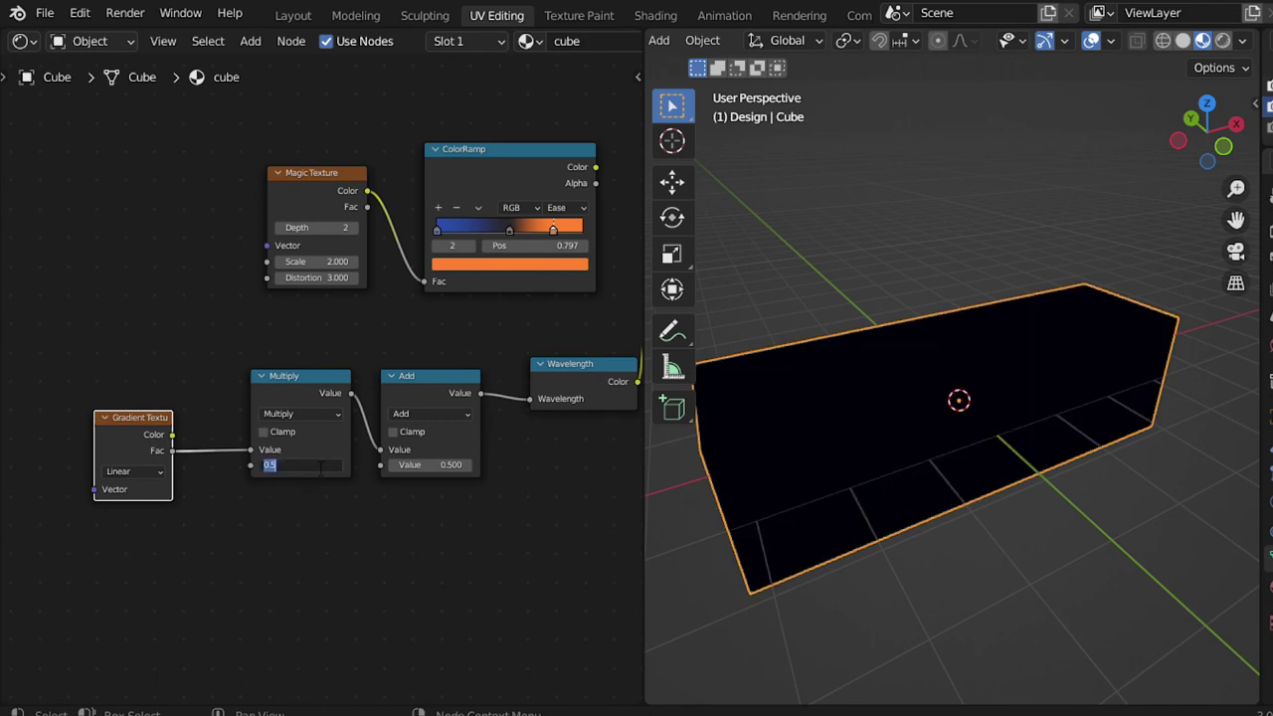
pyautogui.write('300')
pyautogui.click(457, 465)
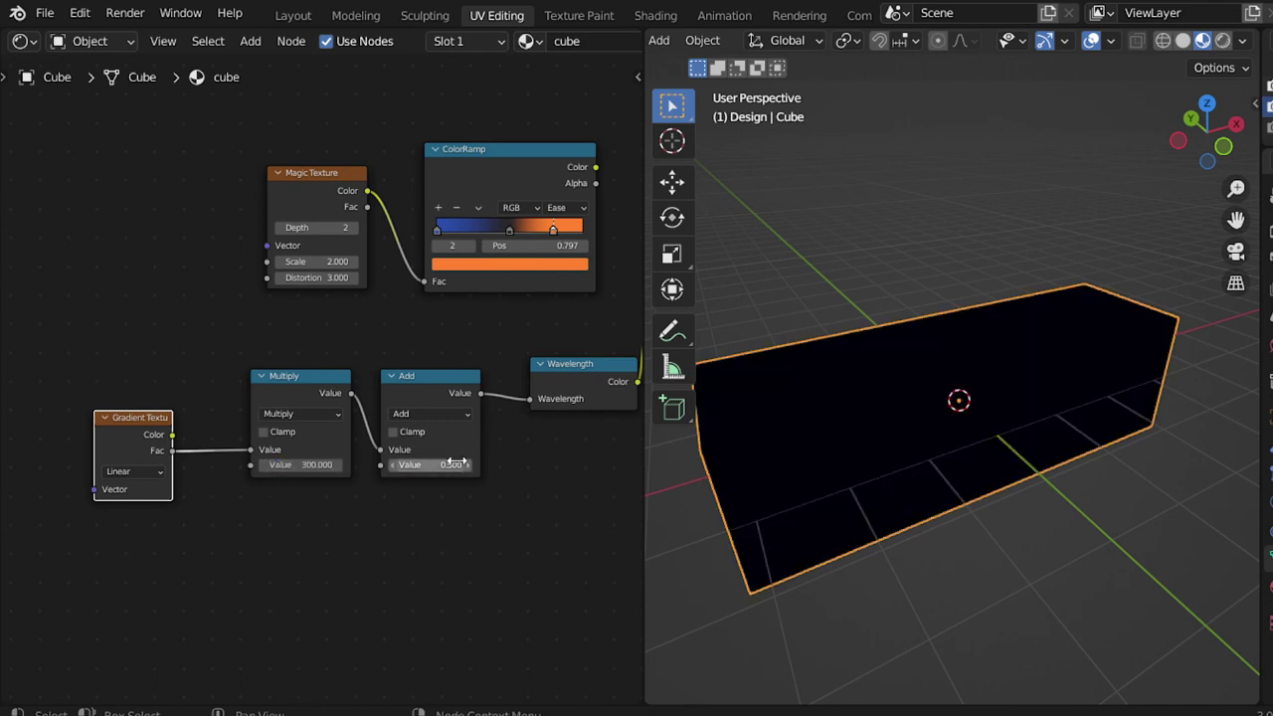
pyautogui.write('400')
pyautogui.press('Return')
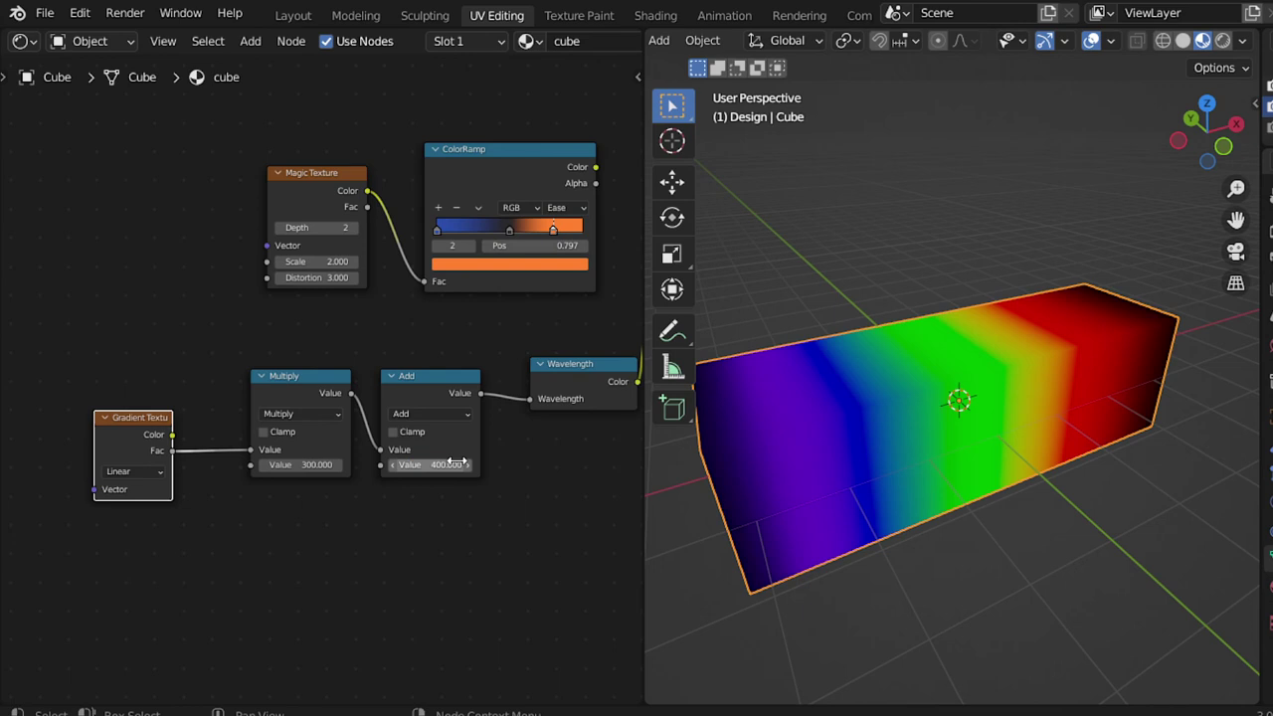
pyautogui.moveTo(1047, 392)
pyautogui.mouseDown(button='middle')
pyautogui.moveTo(1077, 408)
pyautogui.moveTo(1047, 413)
pyautogui.mouseUp(button='middle')
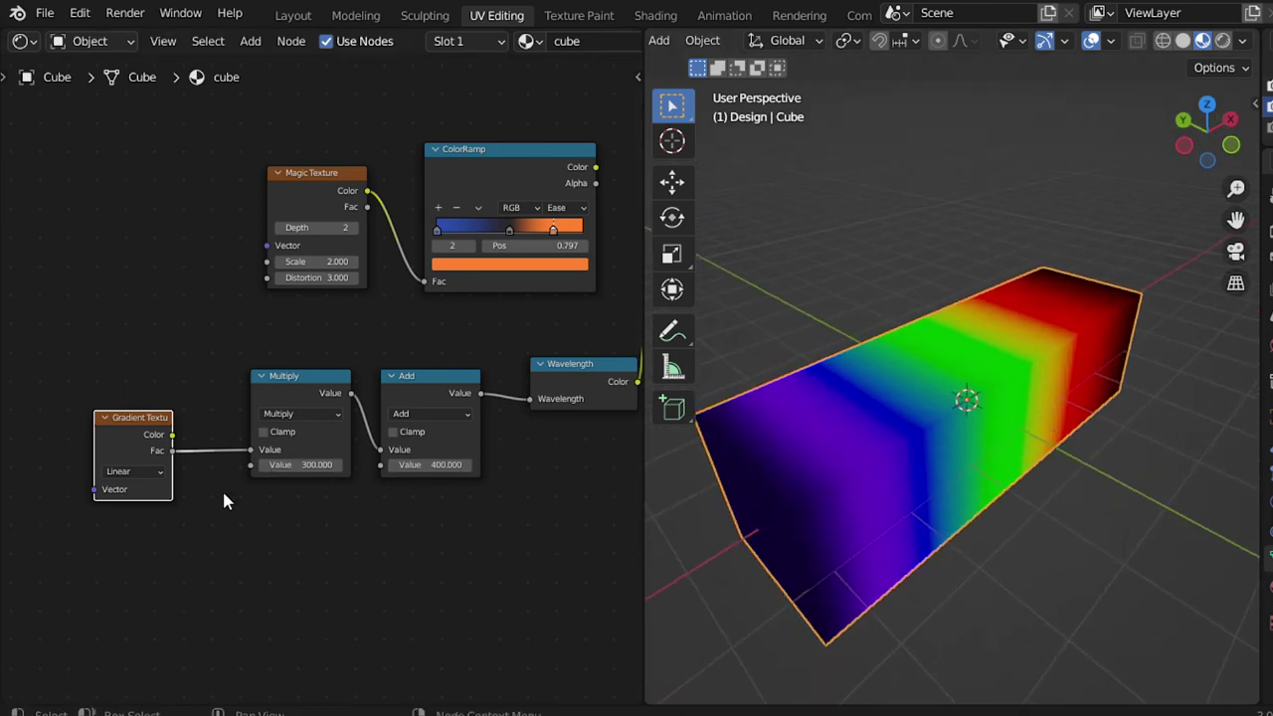
pyautogui.moveTo(349, 540)
pyautogui.mouseDown(button='middle')
pyautogui.moveTo(193, 538)
pyautogui.moveTo(282, 520)
pyautogui.moveTo(326, 489)
pyautogui.moveTo(207, 487)
pyautogui.mouseUp(button='middle')
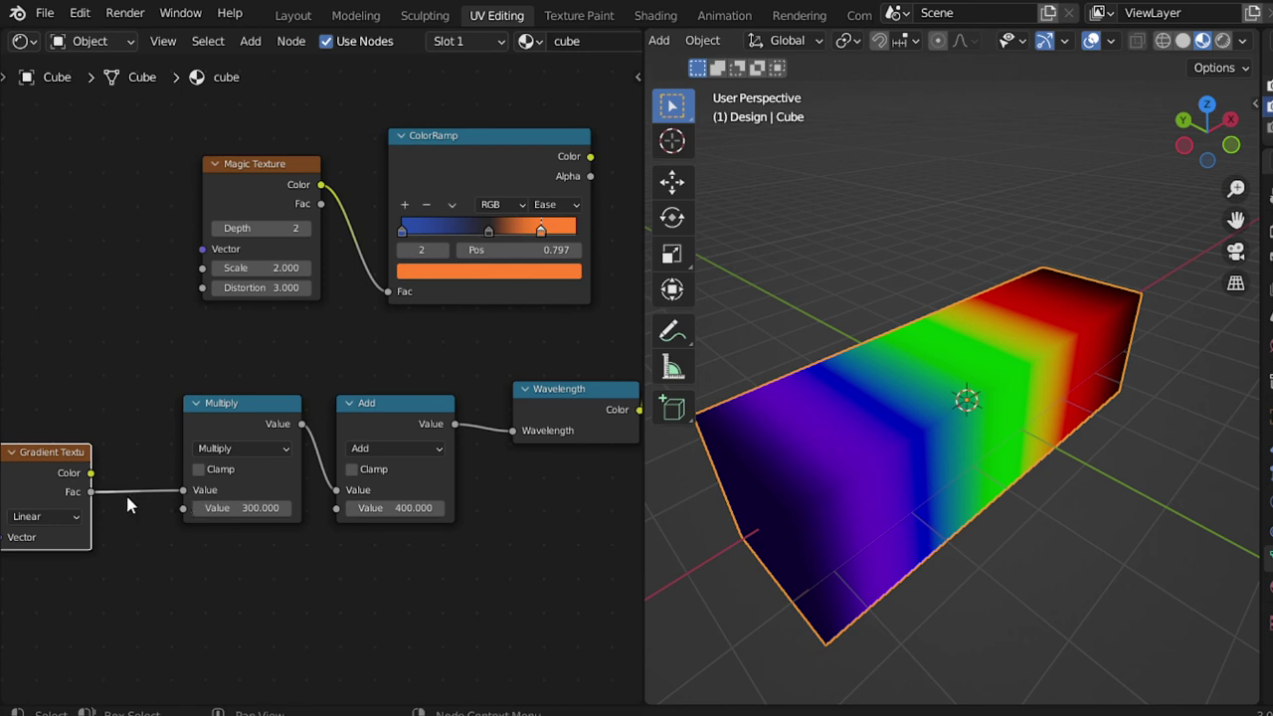
pyautogui.keyDown('ctrl'); pyautogui.keyDown('shift'); pyautogui.click(69, 464); pyautogui.keyUp('shift'); pyautogui.keyUp('ctrl')
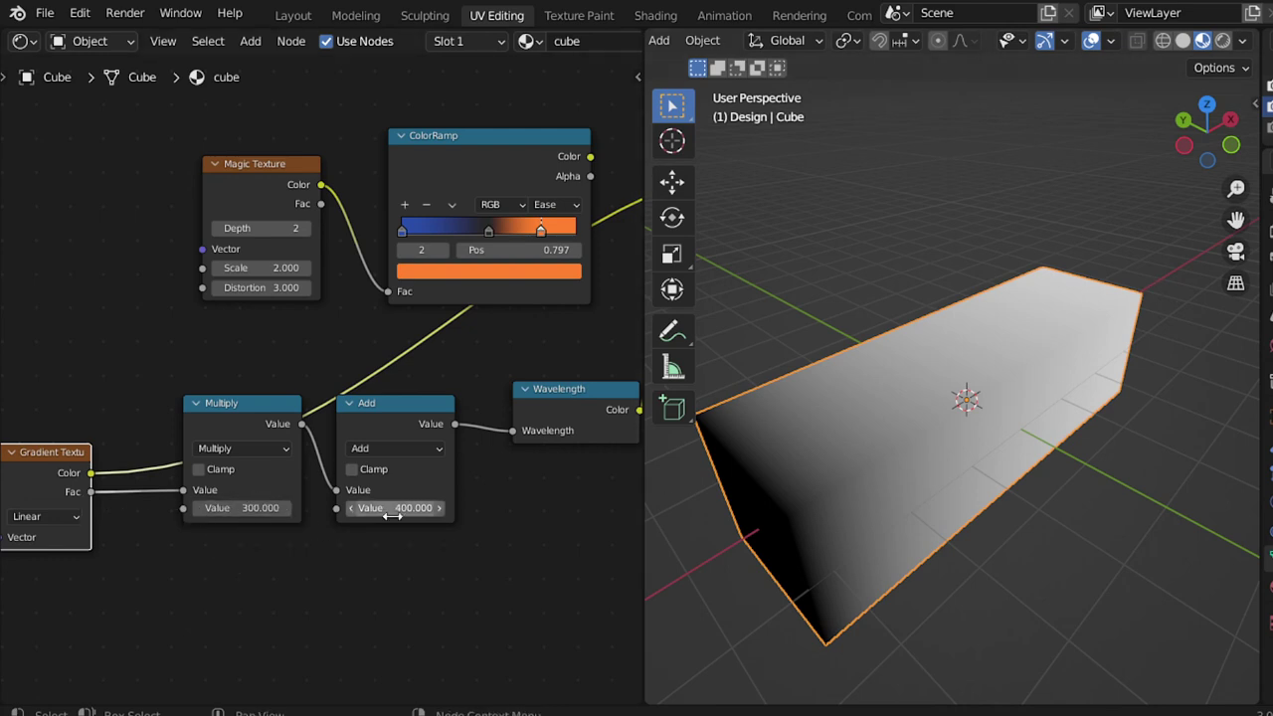
pyautogui.moveTo(468, 534); pyautogui.dragTo(431, 605, button='middle')
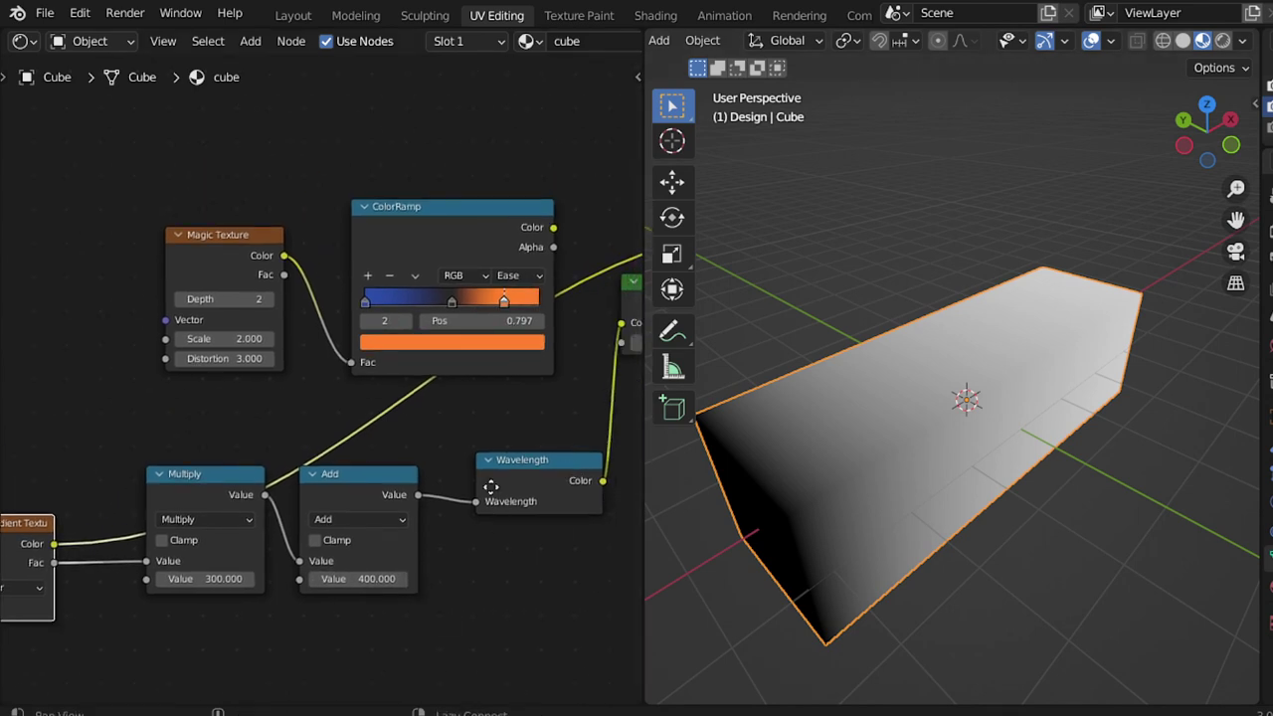
pyautogui.moveTo(554, 467); pyautogui.dragTo(383, 514, button='middle')
pyautogui.keyDown('ctrl'); pyautogui.keyDown('shift'); pyautogui.click(500, 341); pyautogui.keyUp('shift'); pyautogui.keyUp('ctrl')
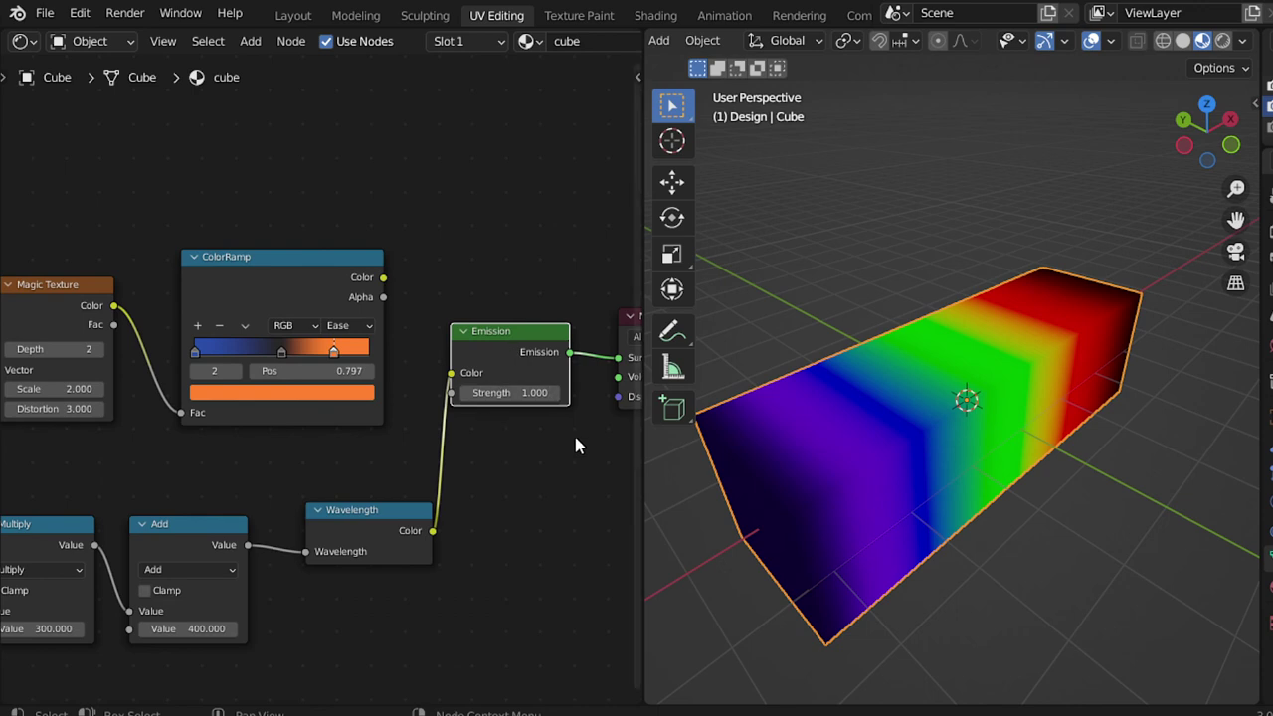
pyautogui.moveTo(801, 491)
pyautogui.mouseDown(button='middle')
pyautogui.moveTo(756, 504)
pyautogui.moveTo(822, 430)
pyautogui.moveTo(953, 454)
pyautogui.moveTo(889, 486)
pyautogui.moveTo(1076, 418)
pyautogui.mouseUp(button='middle')
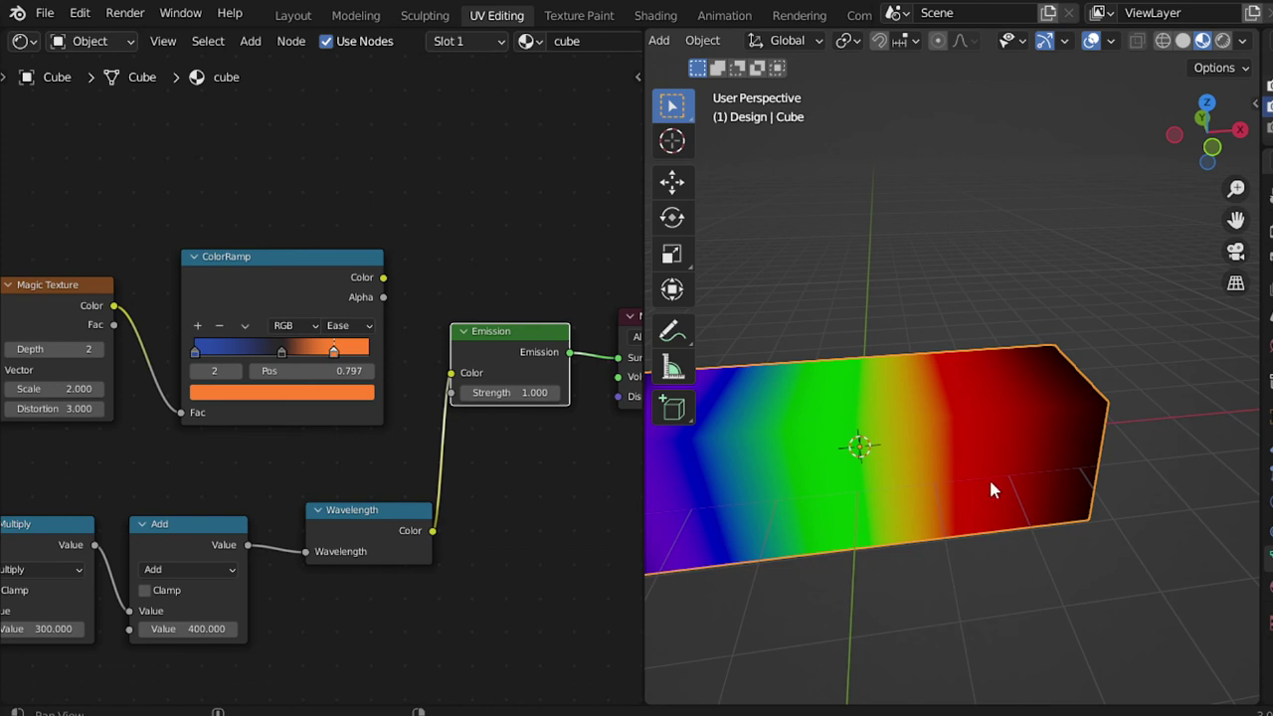
pyautogui.moveTo(419, 510); pyautogui.dragTo(545, 387, button='middle')
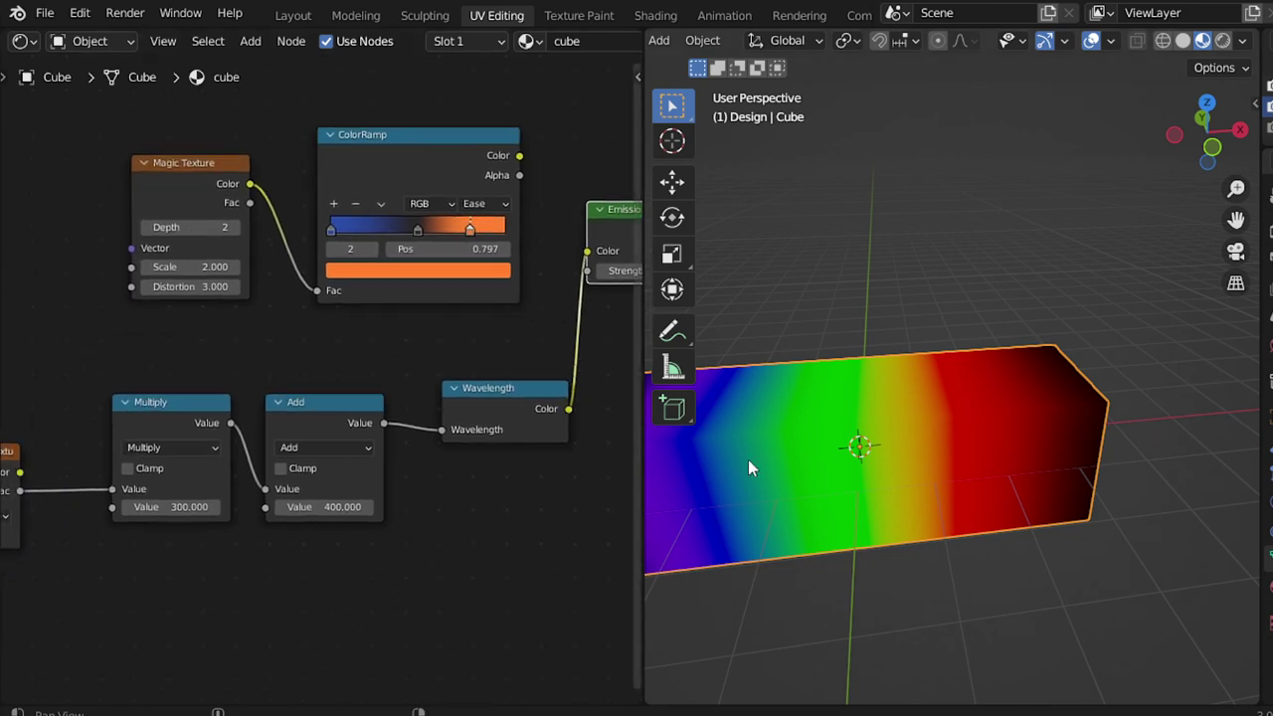
pyautogui.moveTo(436, 416)
pyautogui.mouseDown(button='middle')
pyautogui.moveTo(404, 413)
pyautogui.moveTo(355, 375)
pyautogui.moveTo(491, 321)
pyautogui.mouseUp(button='middle')
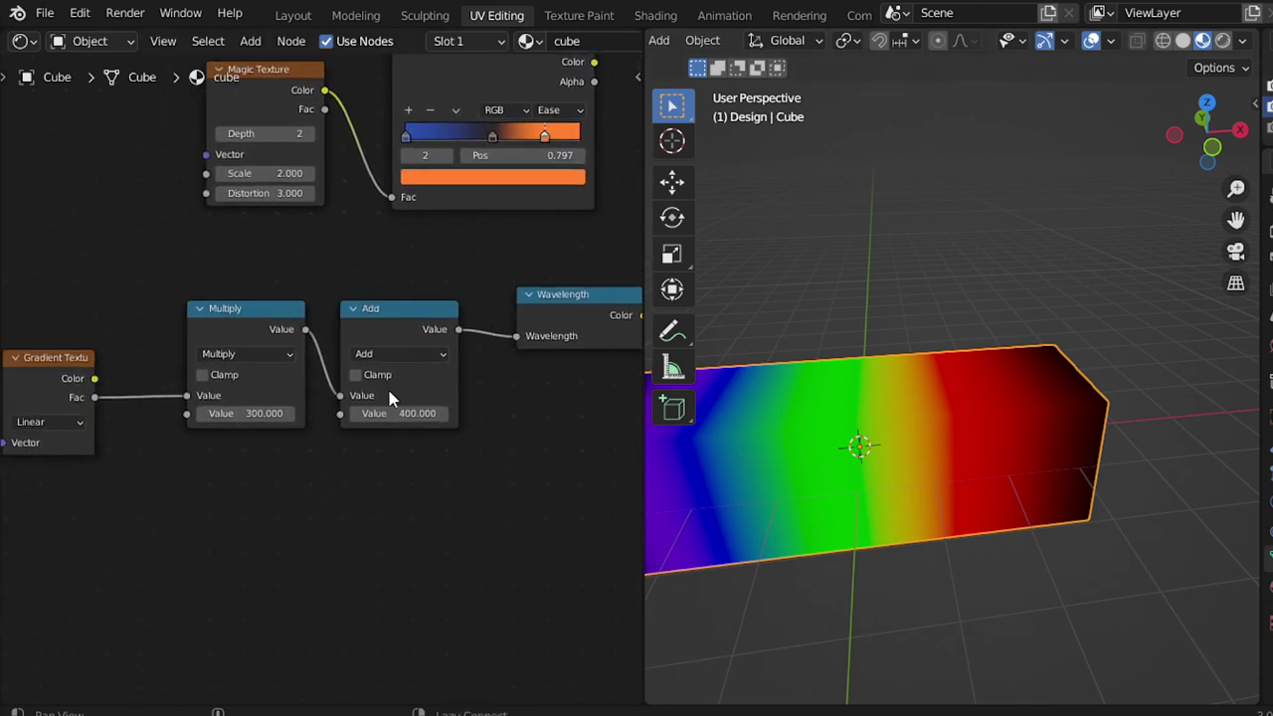
# Try Multiply values of 256, 25, then 100
pyautogui.moveTo(498, 395); pyautogui.dragTo(499, 410, button='middle')
pyautogui.click(251, 427)
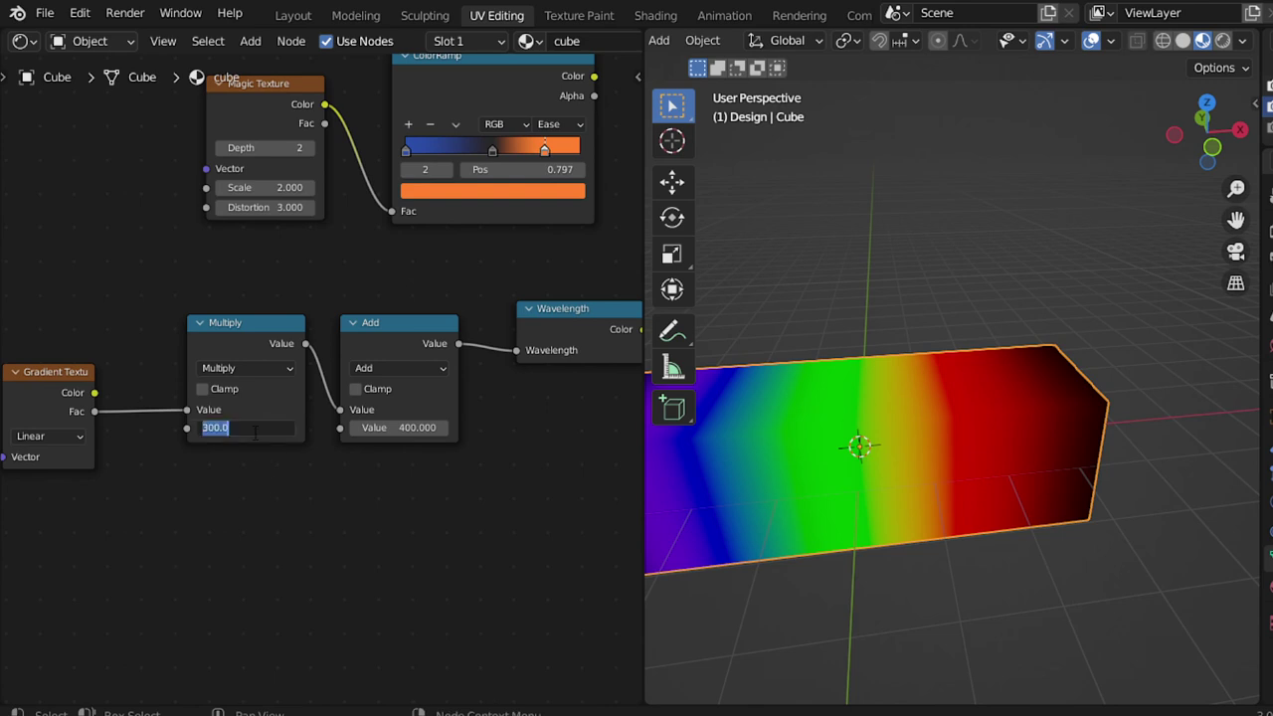
pyautogui.write('256')
pyautogui.press('Return')
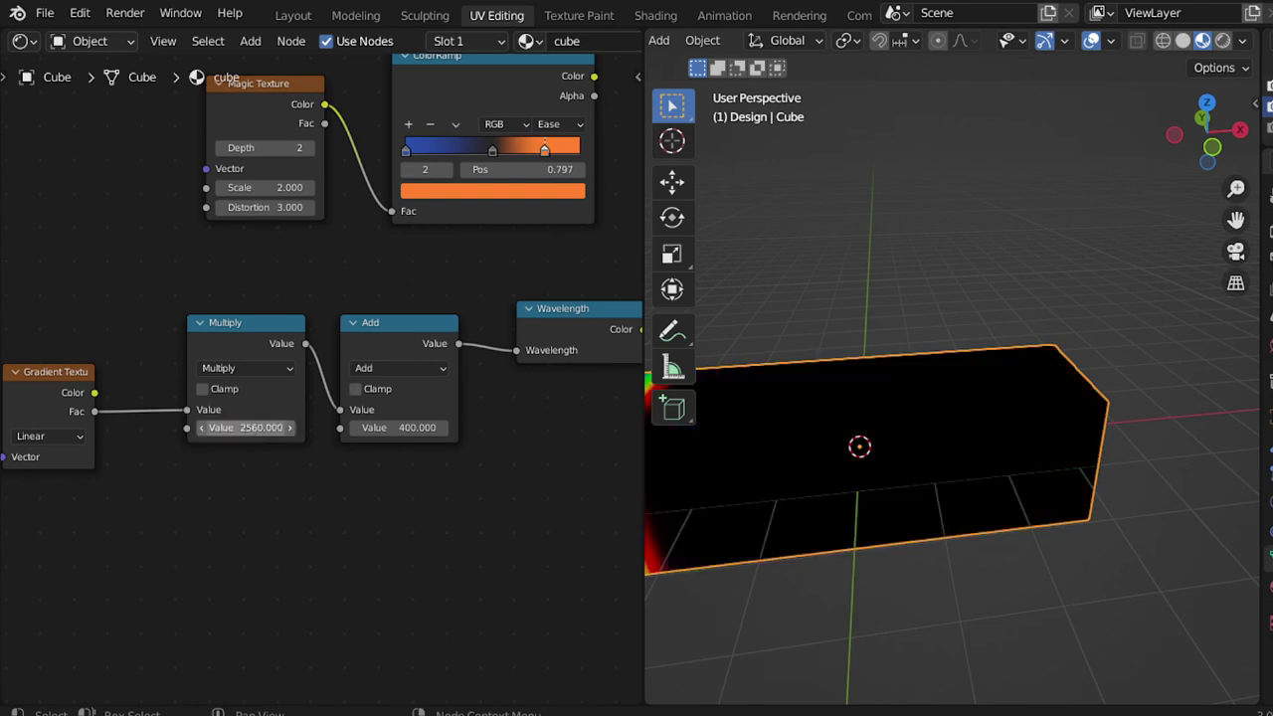
pyautogui.click(266, 428)
pyautogui.write('25')
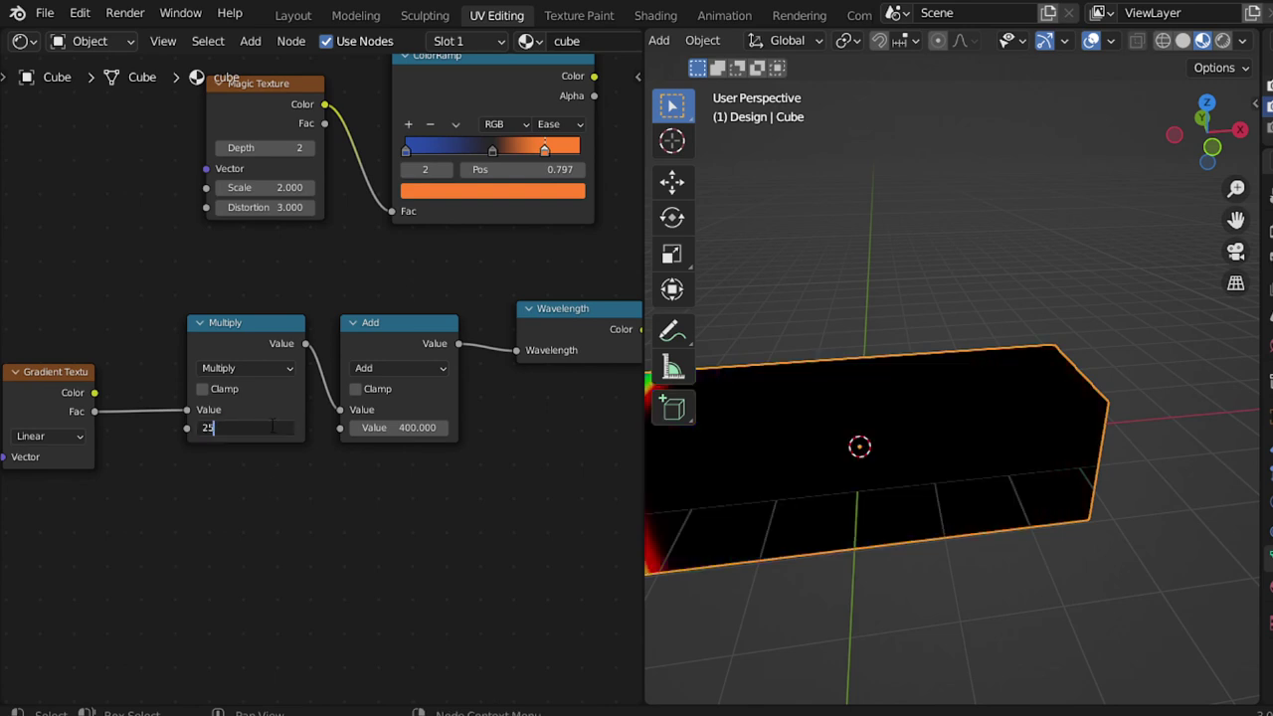
pyautogui.press('Return')
pyautogui.click(272, 426)
pyautogui.write('100')
pyautogui.press('Return')
# Set the Add value to 200, then to 500
pyautogui.click(423, 429)
pyautogui.write('2')
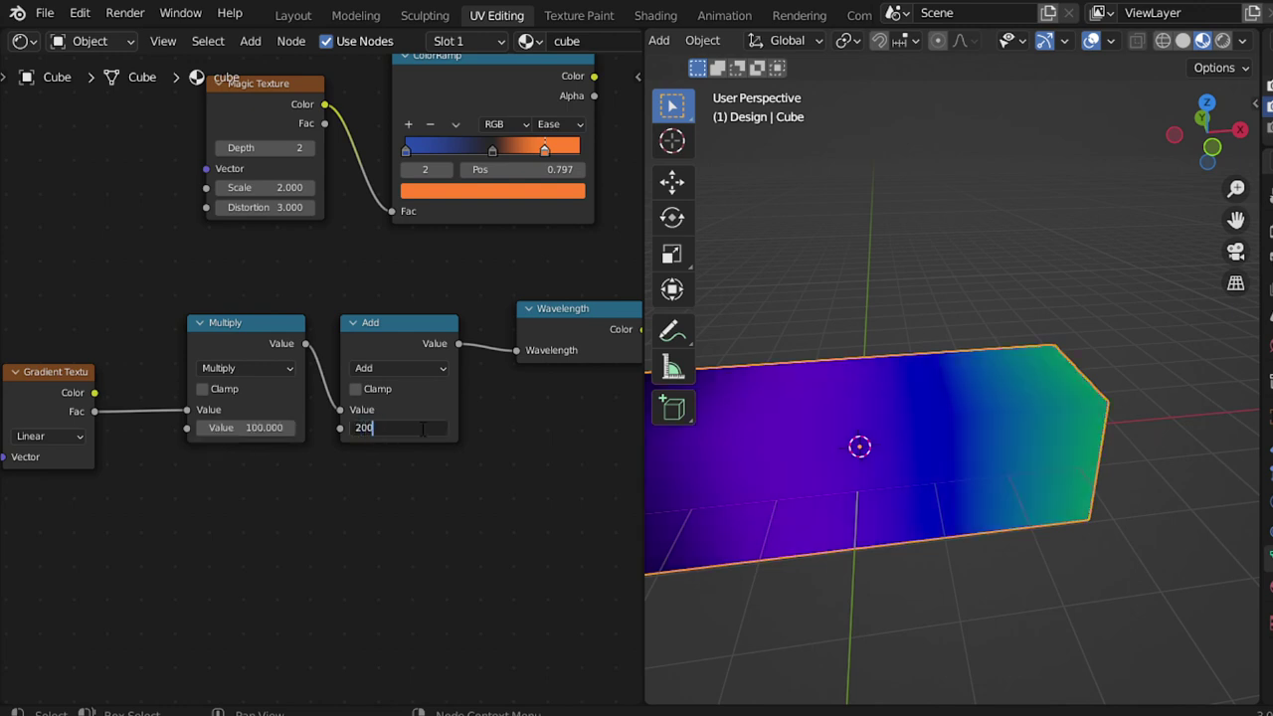
pyautogui.press('Return')
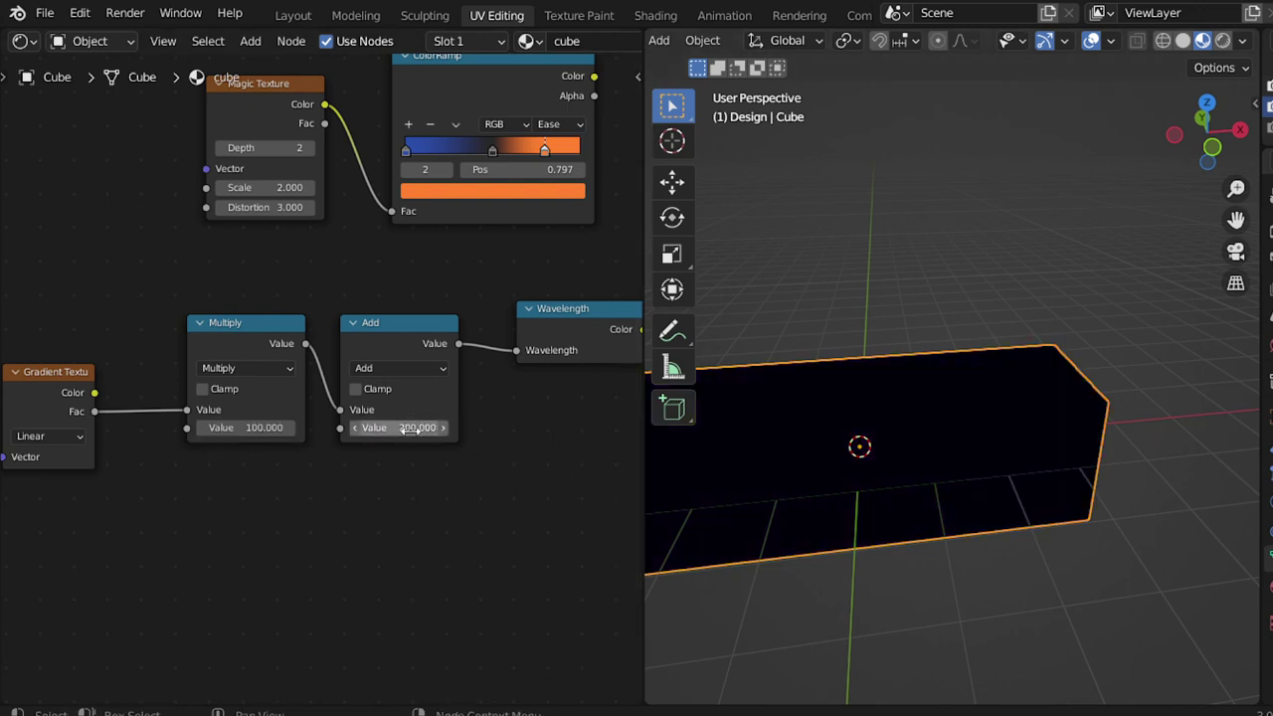
pyautogui.click(411, 428)
pyautogui.write('2')
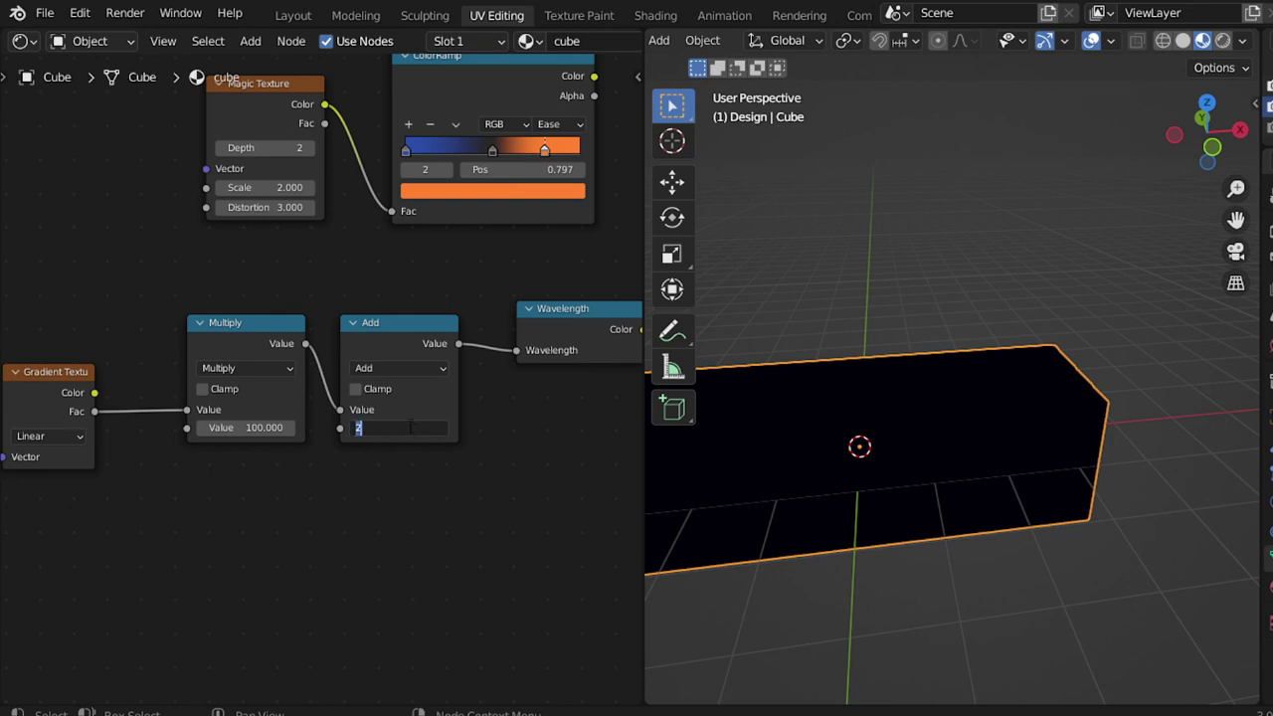
pyautogui.write('.0')
pyautogui.press('Return')
pyautogui.moveTo(932, 486); pyautogui.dragTo(907, 530, button='middle')
# Change Multiply to 300 while keeping Add at 500
pyautogui.click(258, 428)
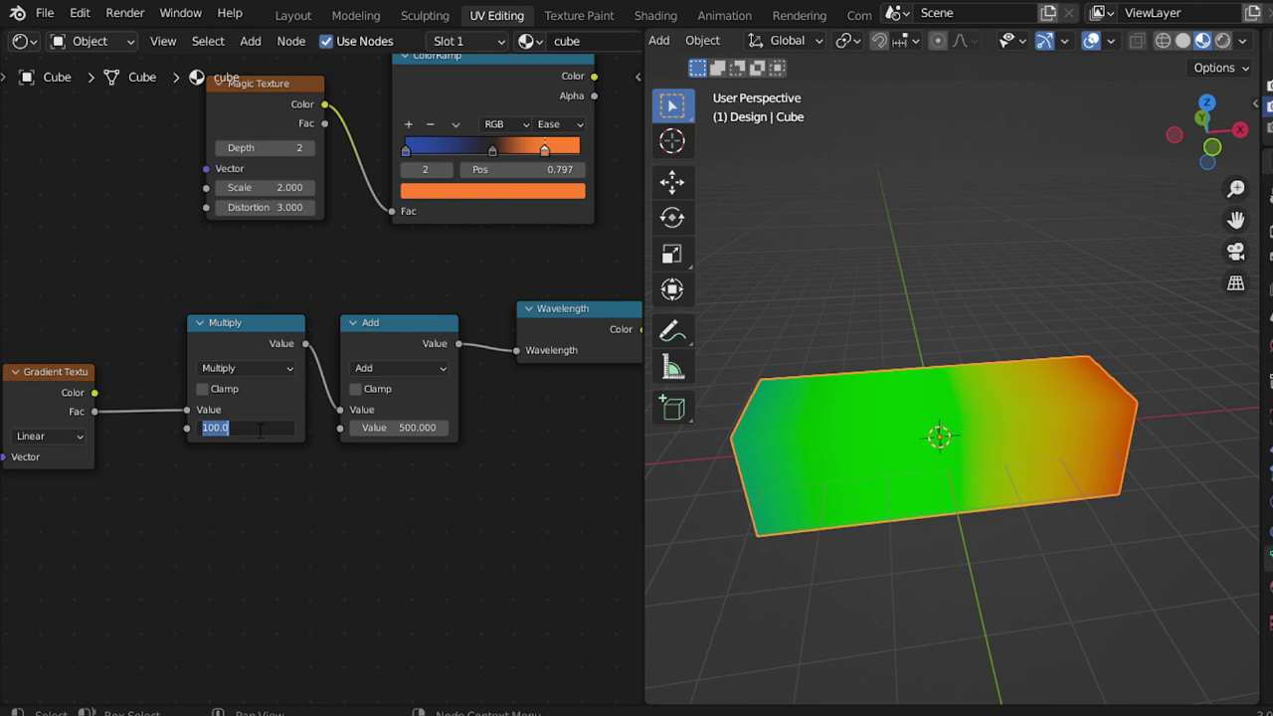
pyautogui.write('300')
pyautogui.press('Return')
pyautogui.click(368, 429)
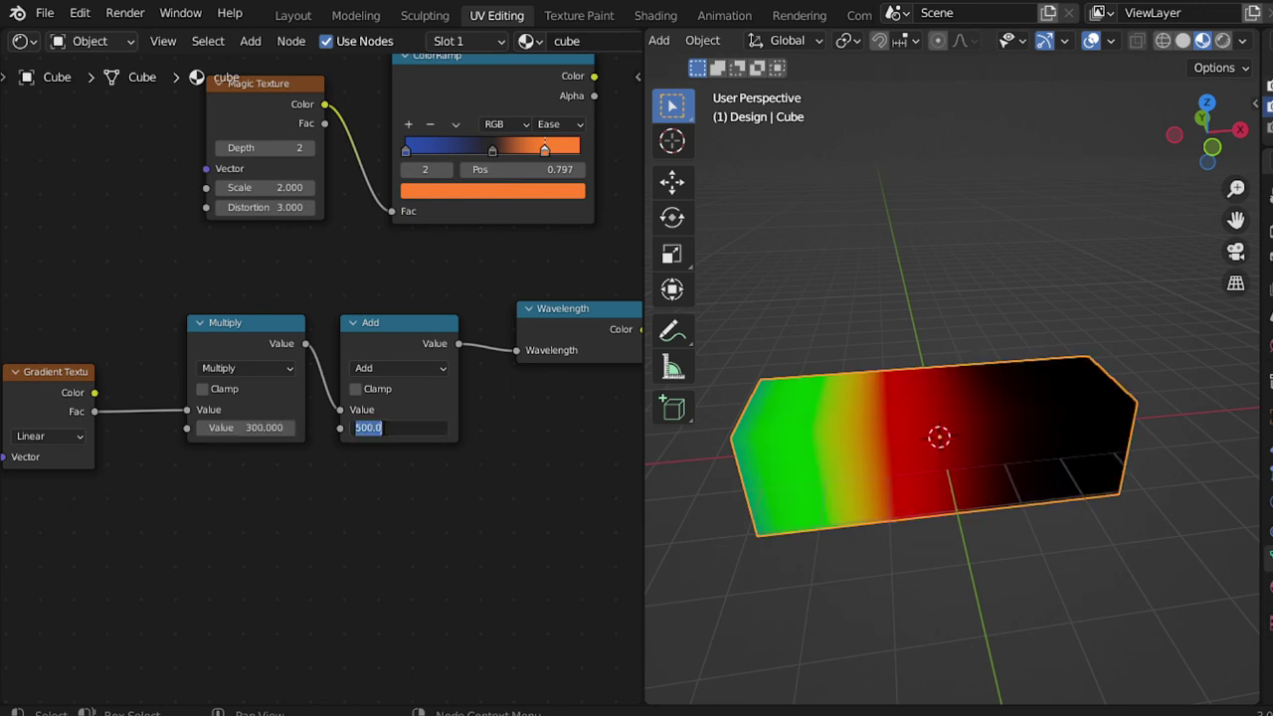
pyautogui.press('Return')
pyautogui.moveTo(523, 421)
pyautogui.mouseDown(button='middle')
pyautogui.moveTo(333, 564)
pyautogui.moveTo(357, 588)
pyautogui.mouseUp(button='middle')
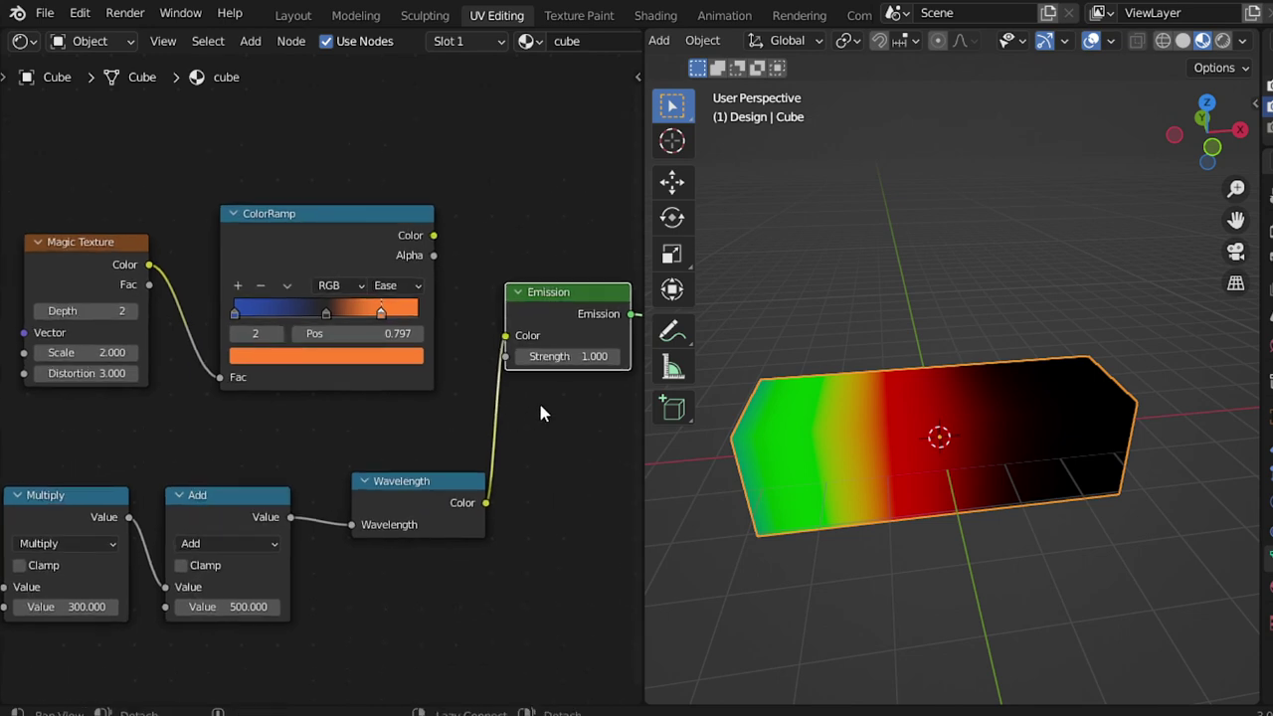
# Widen the node editor and move the Emission node to make room
pyautogui.moveTo(509, 423); pyautogui.dragTo(425, 465, button='middle')
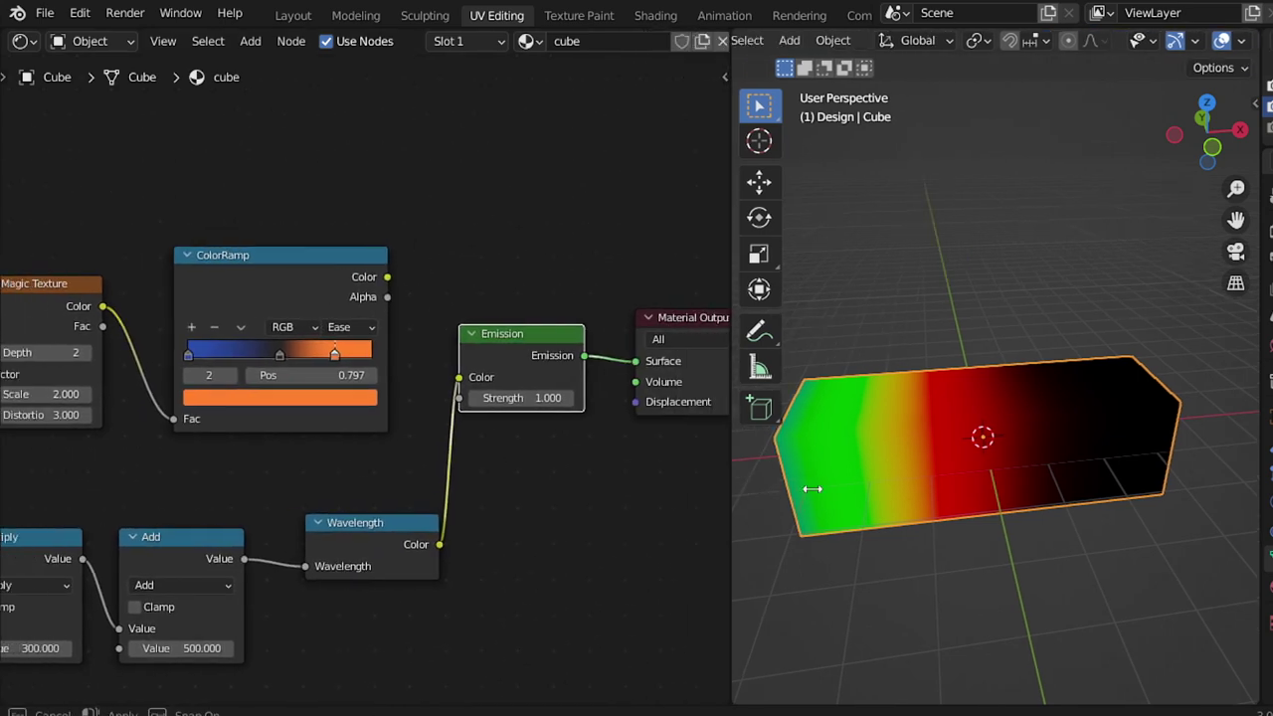
pyautogui.moveTo(642, 490); pyautogui.dragTo(895, 490)
pyautogui.moveTo(736, 334); pyautogui.dragTo(750, 412, button='middle')
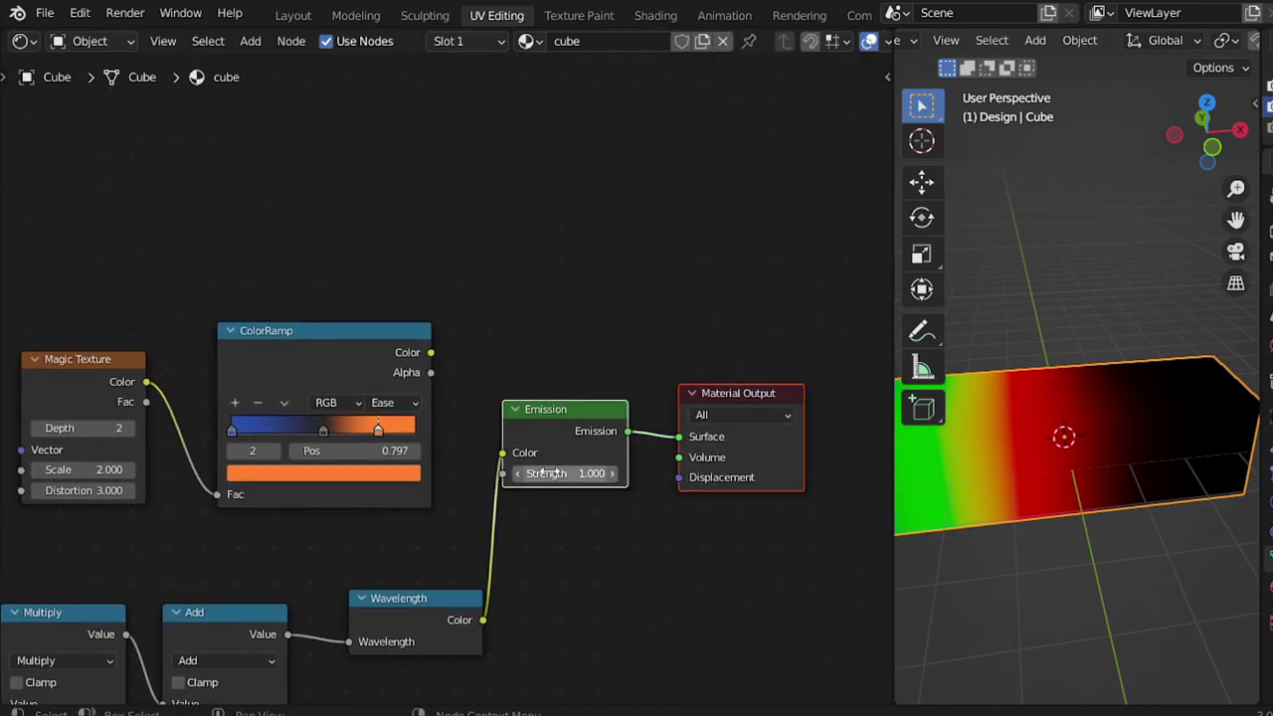
pyautogui.moveTo(594, 402); pyautogui.dragTo(736, 362)
# Insert a Mix node before Emission: Wavelength into Color2, ColorRamp into Color1
pyautogui.hotkey('shift', 'a')
pyautogui.click(517, 343)
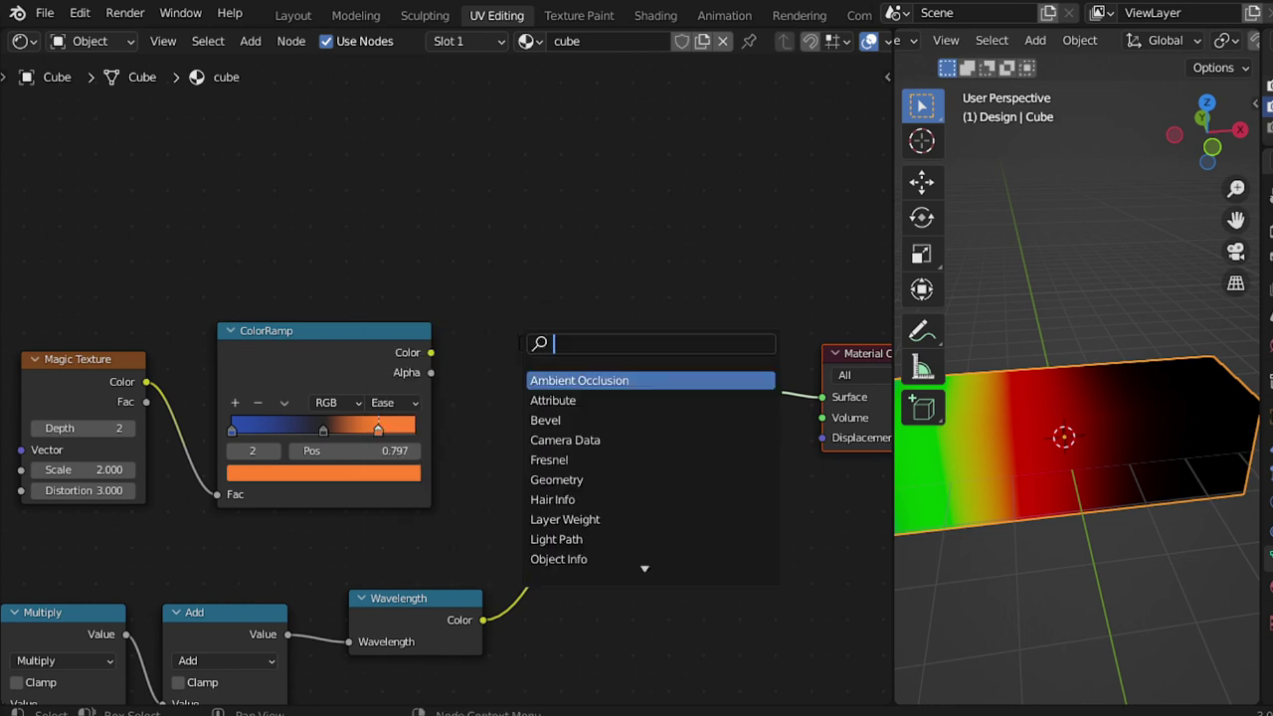
pyautogui.write('mi')
pyautogui.click(555, 380)
pyautogui.click(602, 358)
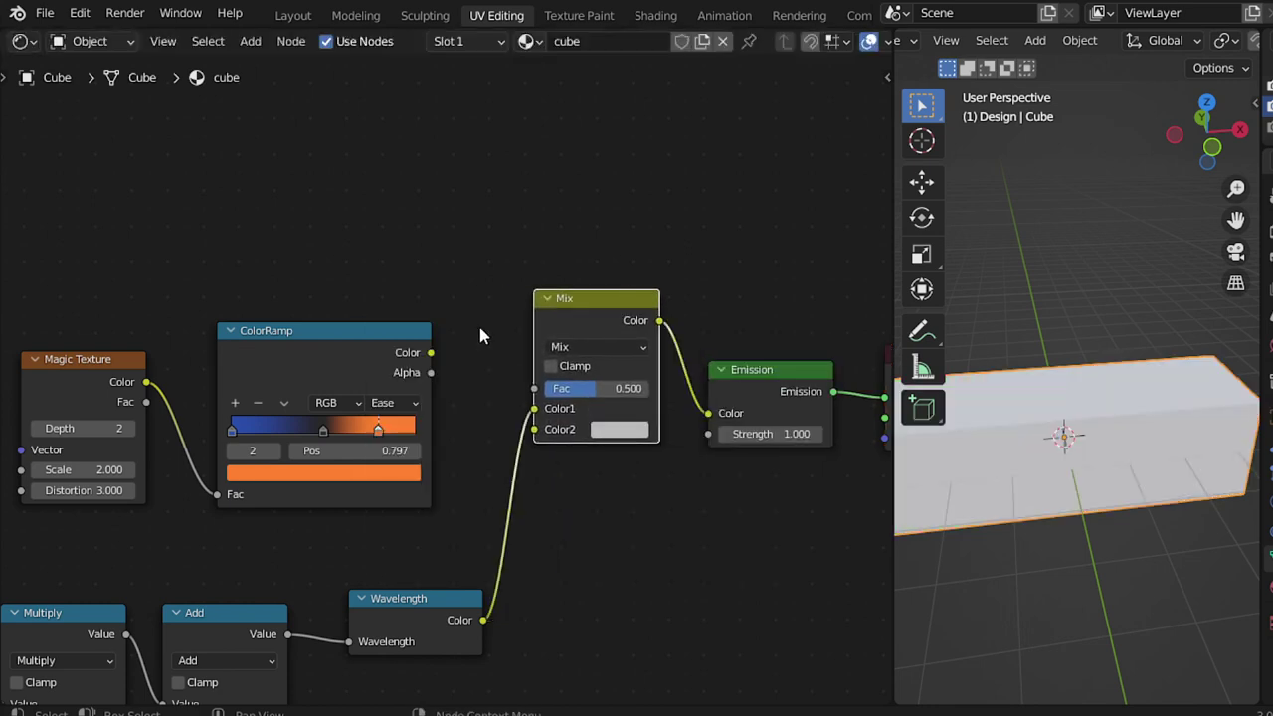
pyautogui.moveTo(558, 411)
pyautogui.mouseDown()
pyautogui.moveTo(541, 428)
pyautogui.moveTo(429, 352)
pyautogui.mouseUp()
pyautogui.moveTo(766, 412); pyautogui.dragTo(635, 407, button='middle')
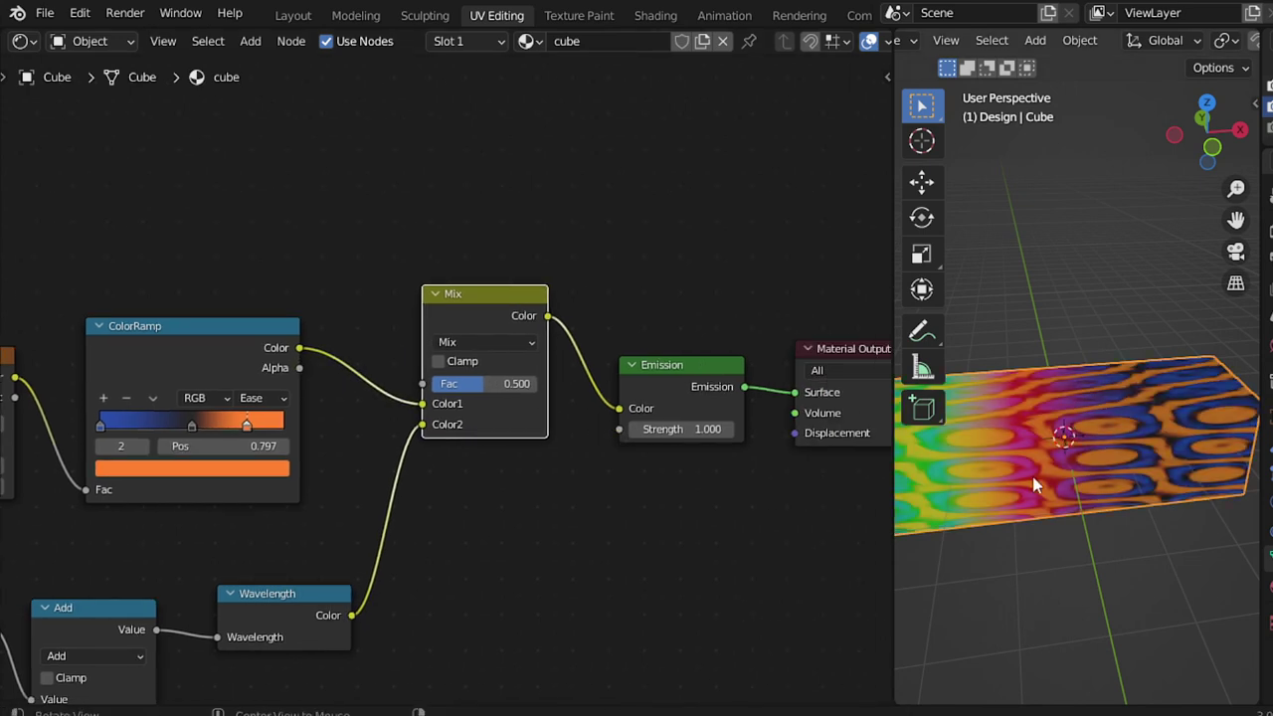
pyautogui.moveTo(1056, 479)
pyautogui.mouseDown(button='middle')
pyautogui.moveTo(1096, 475)
pyautogui.moveTo(1125, 537)
pyautogui.moveTo(1102, 529)
pyautogui.moveTo(1092, 318)
pyautogui.moveTo(1119, 418)
pyautogui.moveTo(945, 477)
pyautogui.mouseUp(button='middle')
# Try Overlay and other Mix blend modes, lowering the factor toward zero
pyautogui.scroll(2, 711, 422)
pyautogui.scroll(1, 475, 372)
pyautogui.moveTo(467, 411)
pyautogui.mouseDown()
pyautogui.moveTo(537, 411)
pyautogui.moveTo(461, 410)
pyautogui.mouseUp()
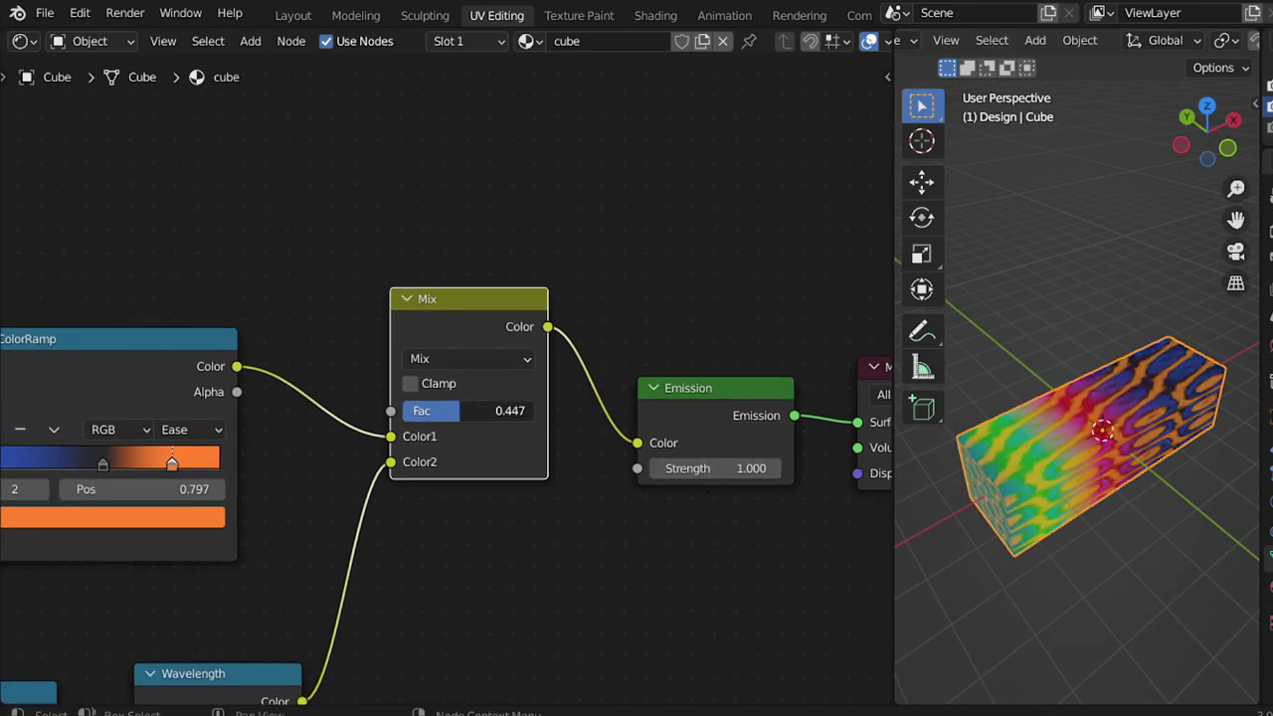
pyautogui.click(464, 363)
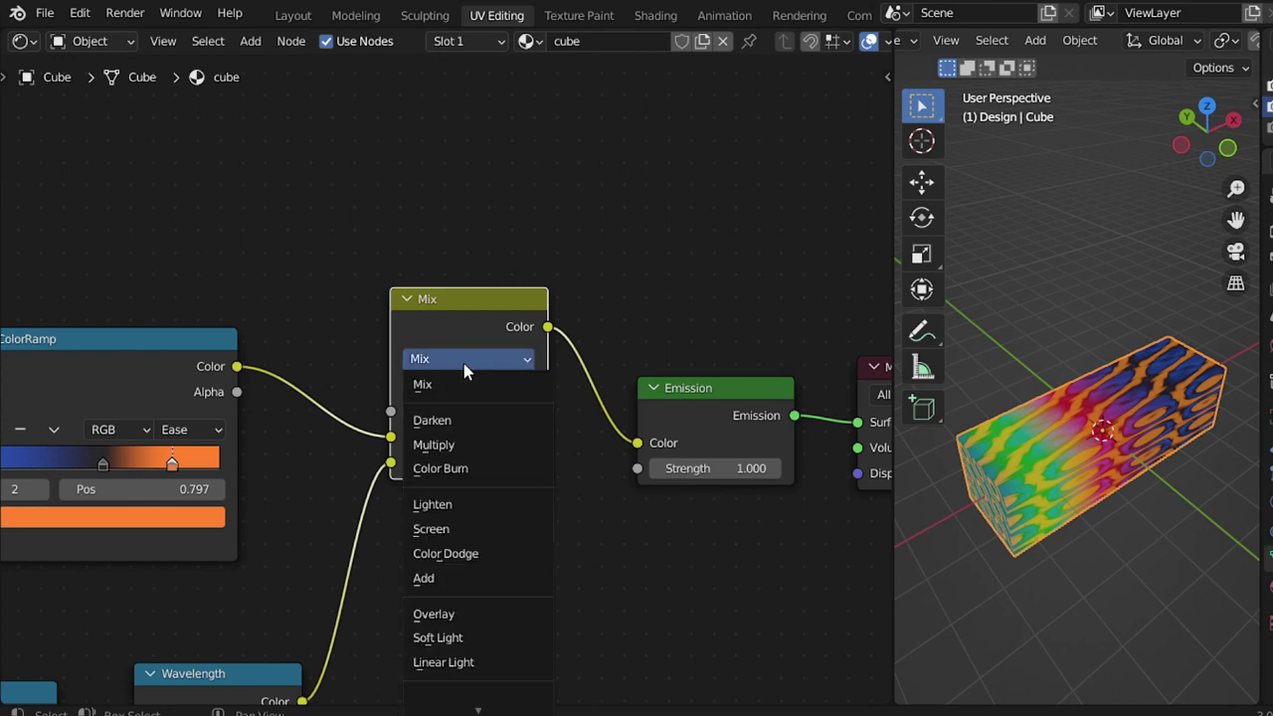
pyautogui.click(448, 619)
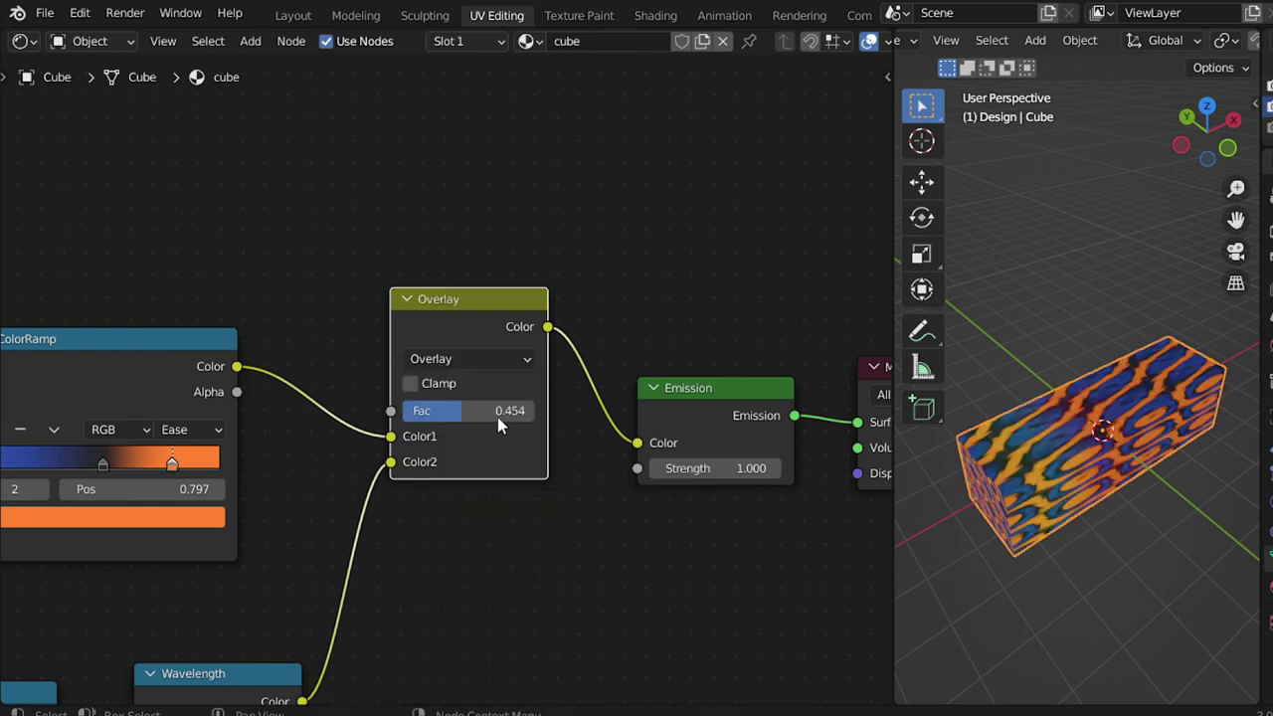
pyautogui.click(480, 360)
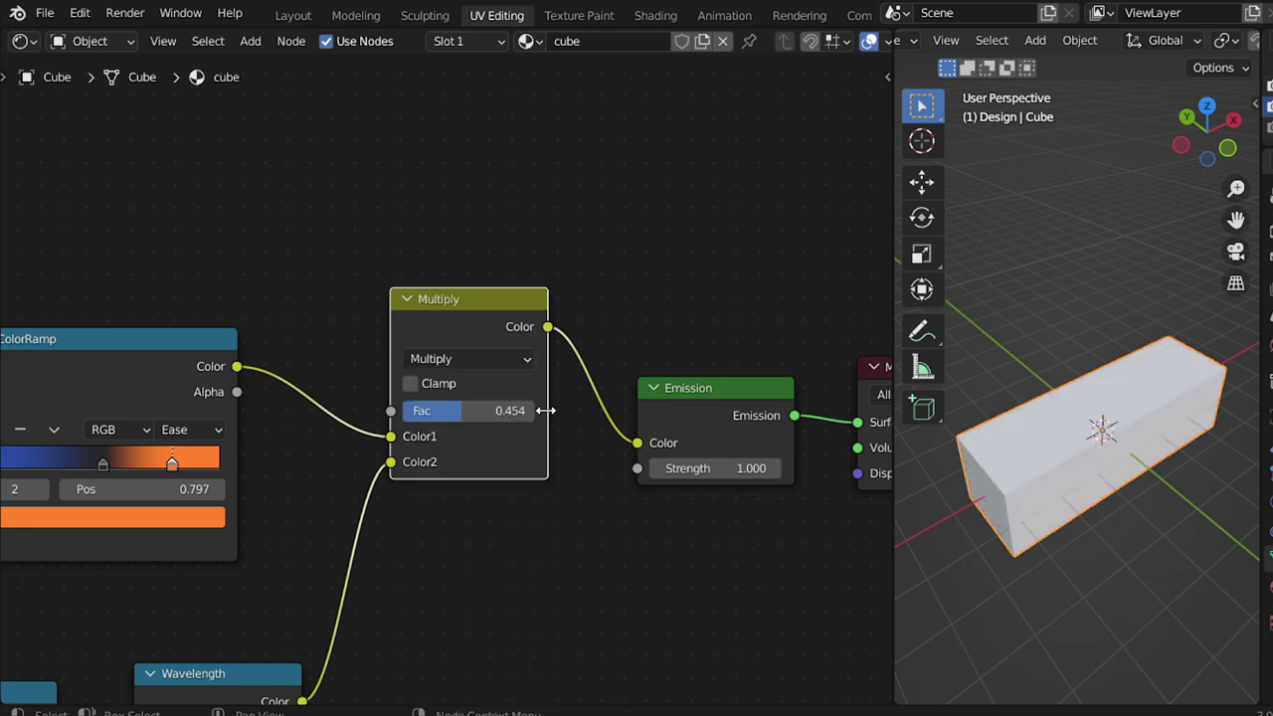
pyautogui.scroll(-3, 545, 410)
pyautogui.click(458, 370)
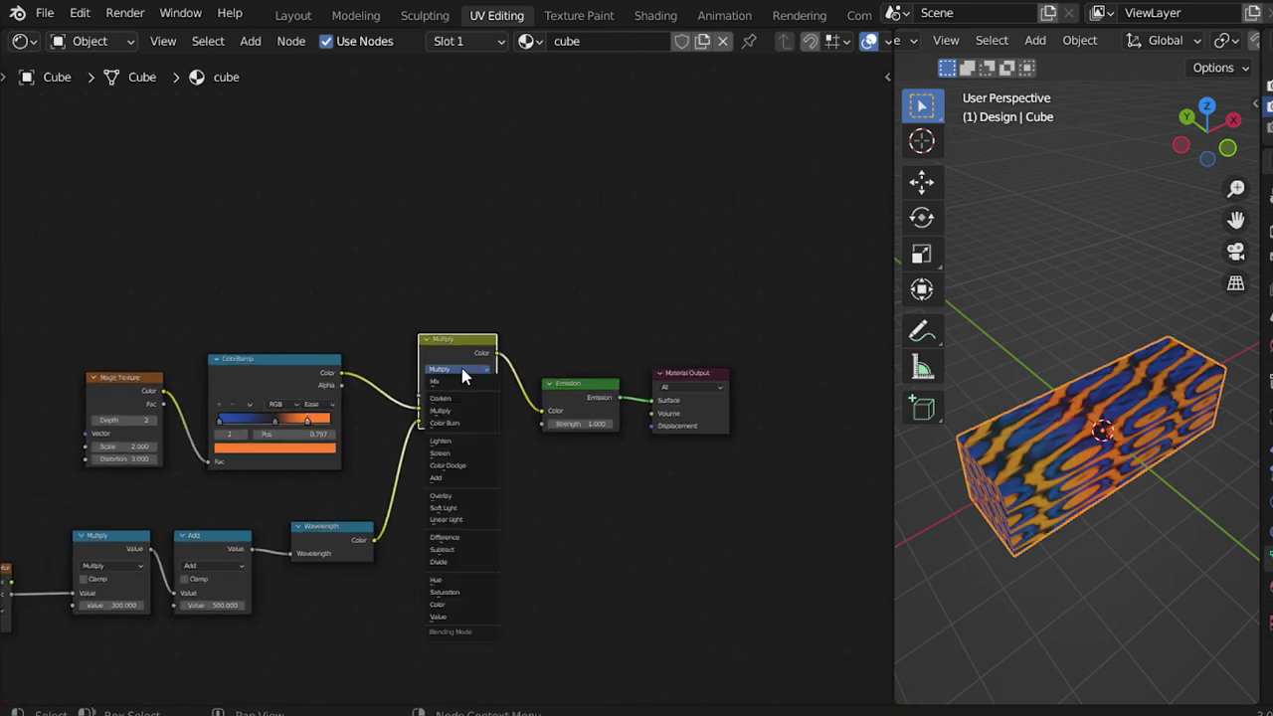
pyautogui.click(453, 455)
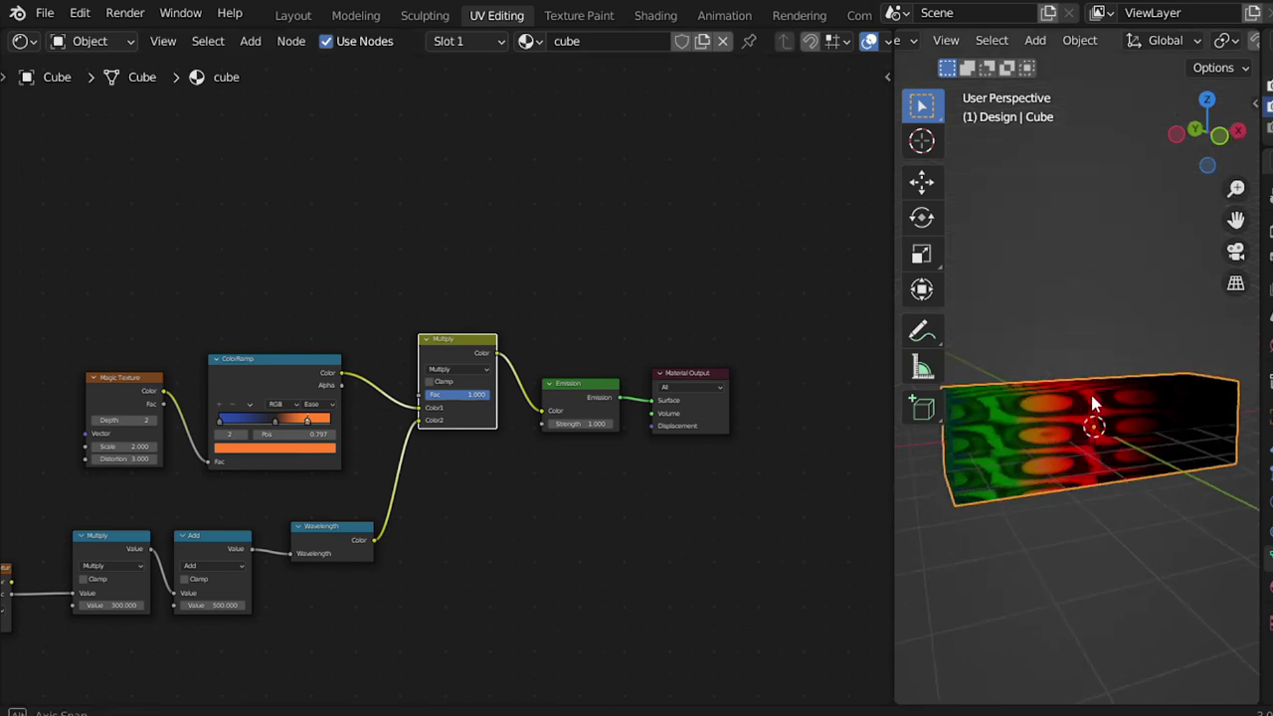
pyautogui.moveTo(1094, 447); pyautogui.dragTo(1035, 438, button='middle')
pyautogui.moveTo(476, 396)
pyautogui.mouseDown()
pyautogui.moveTo(428, 401)
pyautogui.moveTo(482, 400)
pyautogui.mouseUp()
# Try Subtract, then settle on Linear Light with factor about 0.122
pyautogui.click(466, 375)
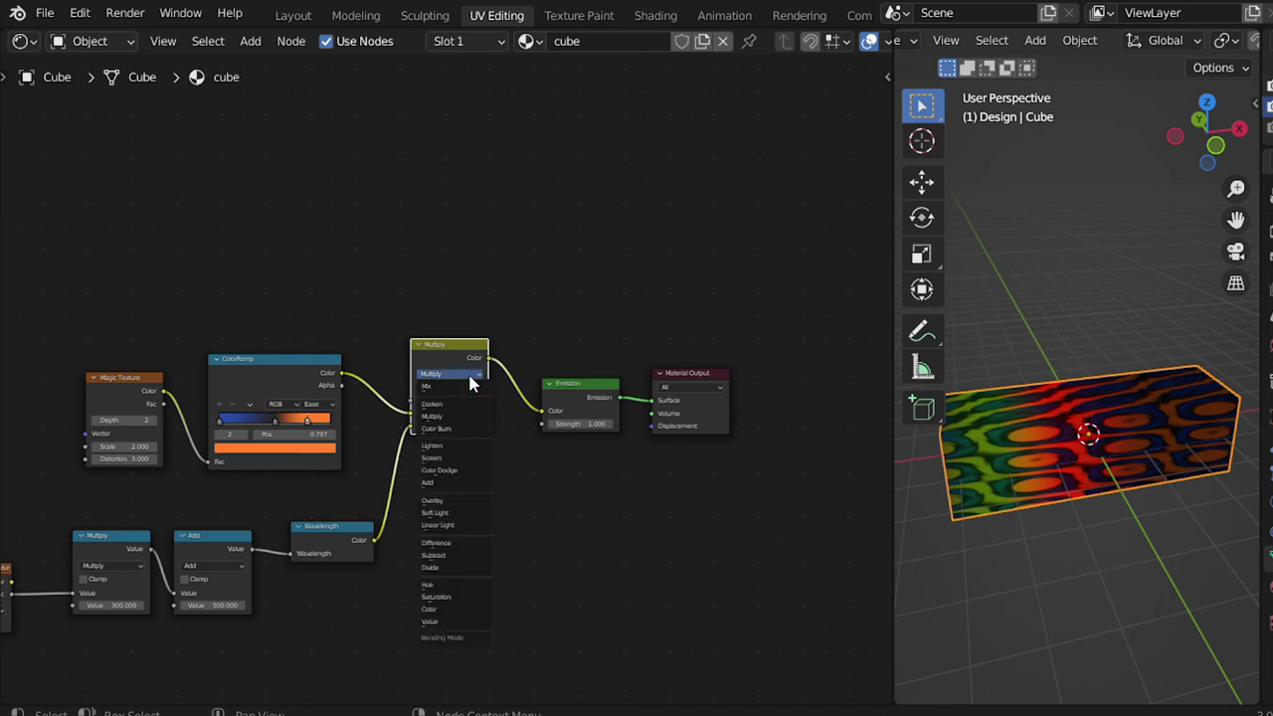
pyautogui.click(438, 565)
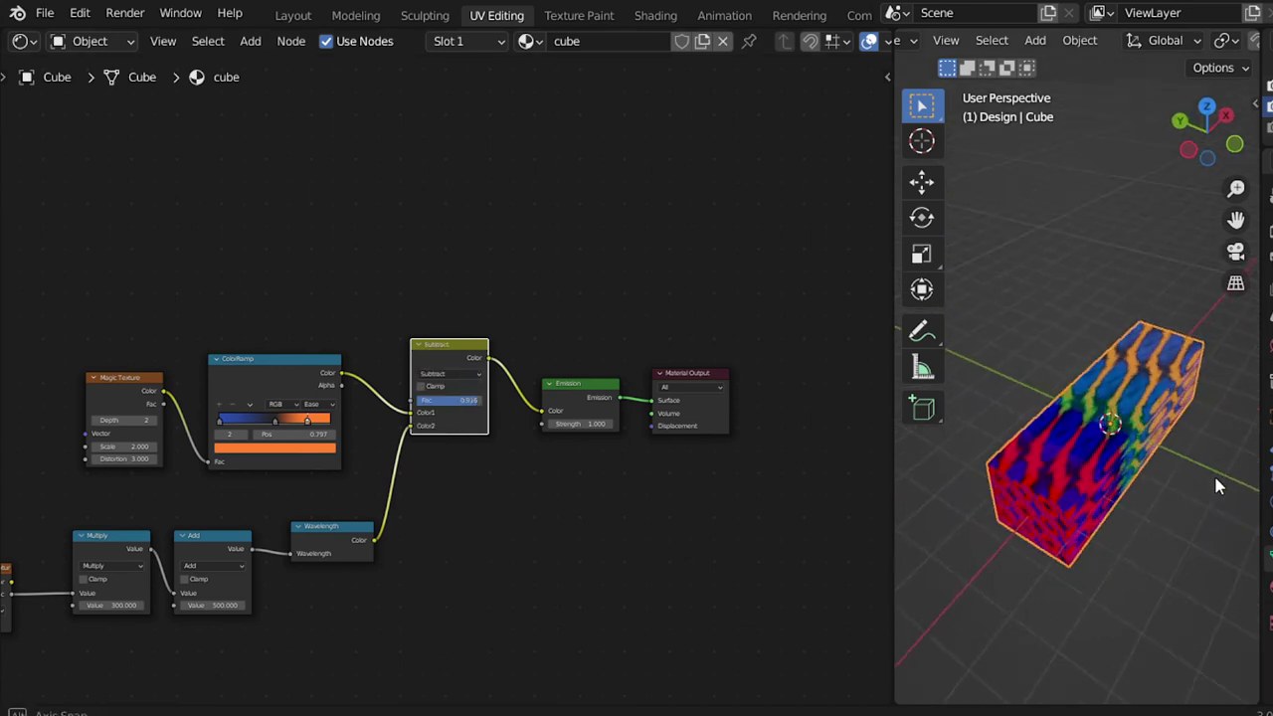
pyautogui.moveTo(1223, 463); pyautogui.dragTo(924, 487, button='middle')
pyautogui.click(459, 378)
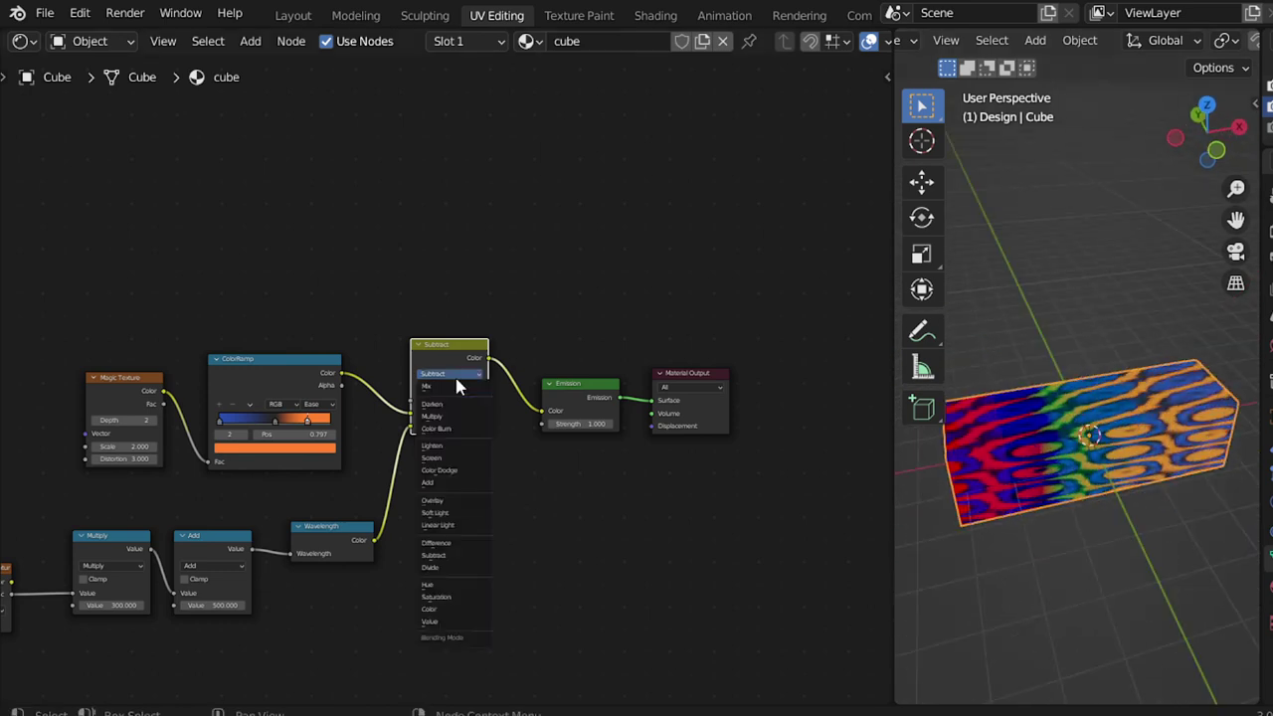
pyautogui.click(460, 524)
pyautogui.keyDown('ctrl'); pyautogui.moveTo(540, 543); pyautogui.dragTo(606, 369, button='middle'); pyautogui.keyUp('ctrl')
pyautogui.moveTo(498, 422)
pyautogui.mouseDown()
pyautogui.moveTo(388, 422)
pyautogui.moveTo(400, 422)
pyautogui.mouseUp()
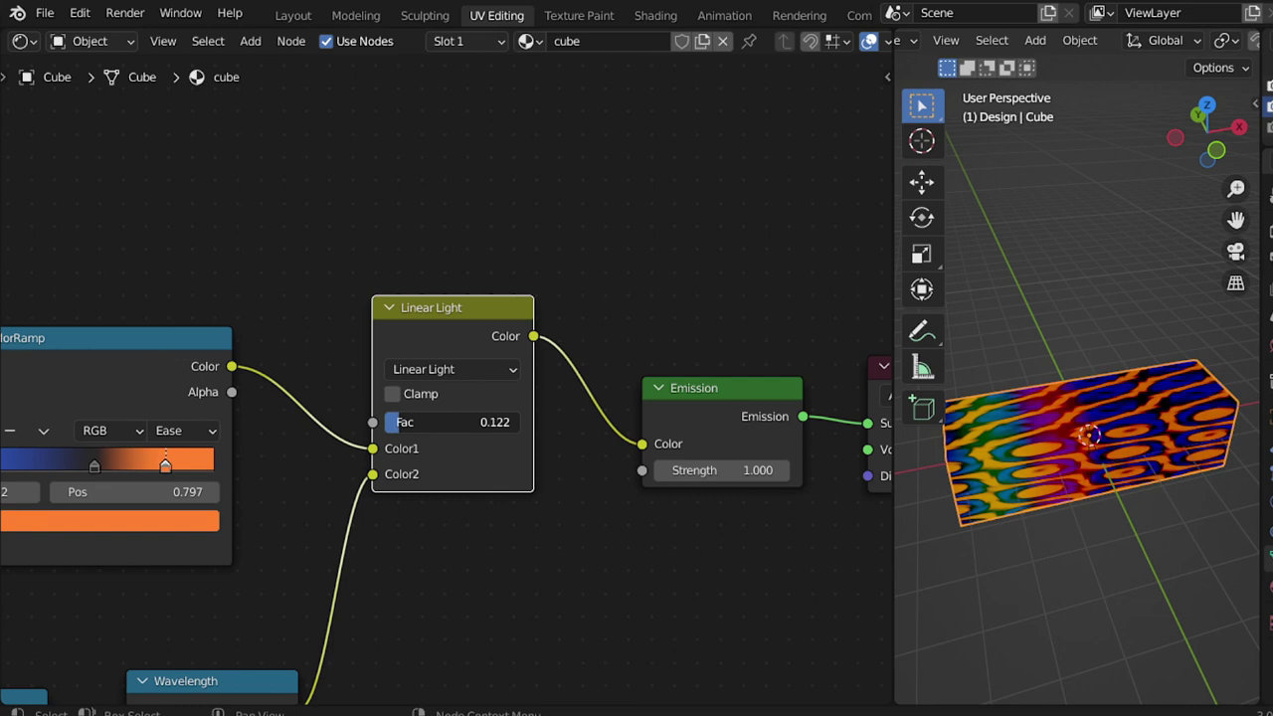
# Zoom in close on the glowing cube's orange-on-blue pattern
pyautogui.scroll(4, 1070, 462)
pyautogui.moveTo(1071, 463)
pyautogui.mouseDown(button='middle')
pyautogui.moveTo(1127, 402)
pyautogui.moveTo(1190, 490)
pyautogui.moveTo(1199, 393)
pyautogui.moveTo(1131, 497)
pyautogui.moveTo(1100, 501)
pyautogui.moveTo(1203, 509)
pyautogui.moveTo(1137, 441)
pyautogui.moveTo(1177, 463)
pyautogui.moveTo(1084, 467)
pyautogui.mouseUp(button='middle')
pyautogui.scroll(-2, 590, 498)
pyautogui.scroll(-2, 528, 421)
# Review the Magic Texture, ColorRamp and Wavelength nodes, then enlarge the viewport facing the cube's patterned side
pyautogui.moveTo(505, 523)
pyautogui.mouseDown(button='middle')
pyautogui.moveTo(548, 444)
pyautogui.moveTo(652, 428)
pyautogui.mouseUp(button='middle')
pyautogui.click(279, 298)
pyautogui.click(453, 268)
pyautogui.click(552, 481)
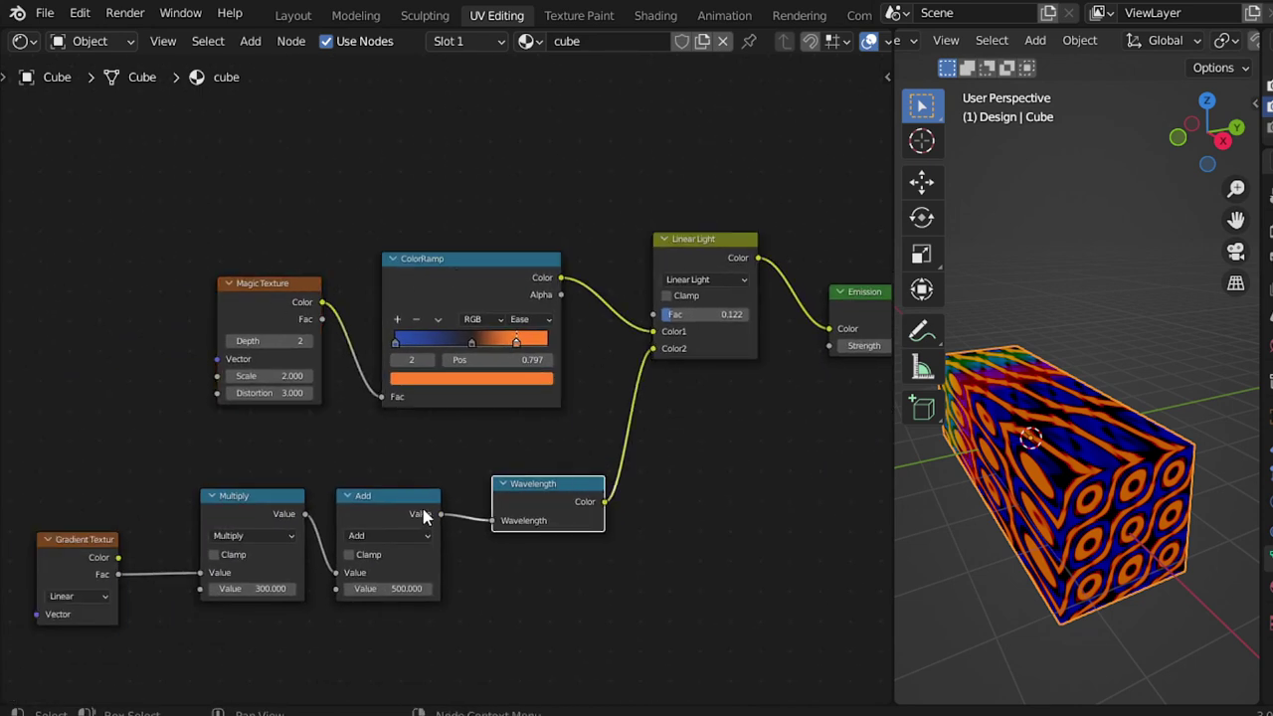
pyautogui.moveTo(490, 500)
pyautogui.mouseDown(button='middle')
pyautogui.moveTo(571, 486)
pyautogui.moveTo(583, 503)
pyautogui.moveTo(581, 440)
pyautogui.mouseUp(button='middle')
pyautogui.moveTo(729, 491); pyautogui.dragTo(655, 451, button='middle')
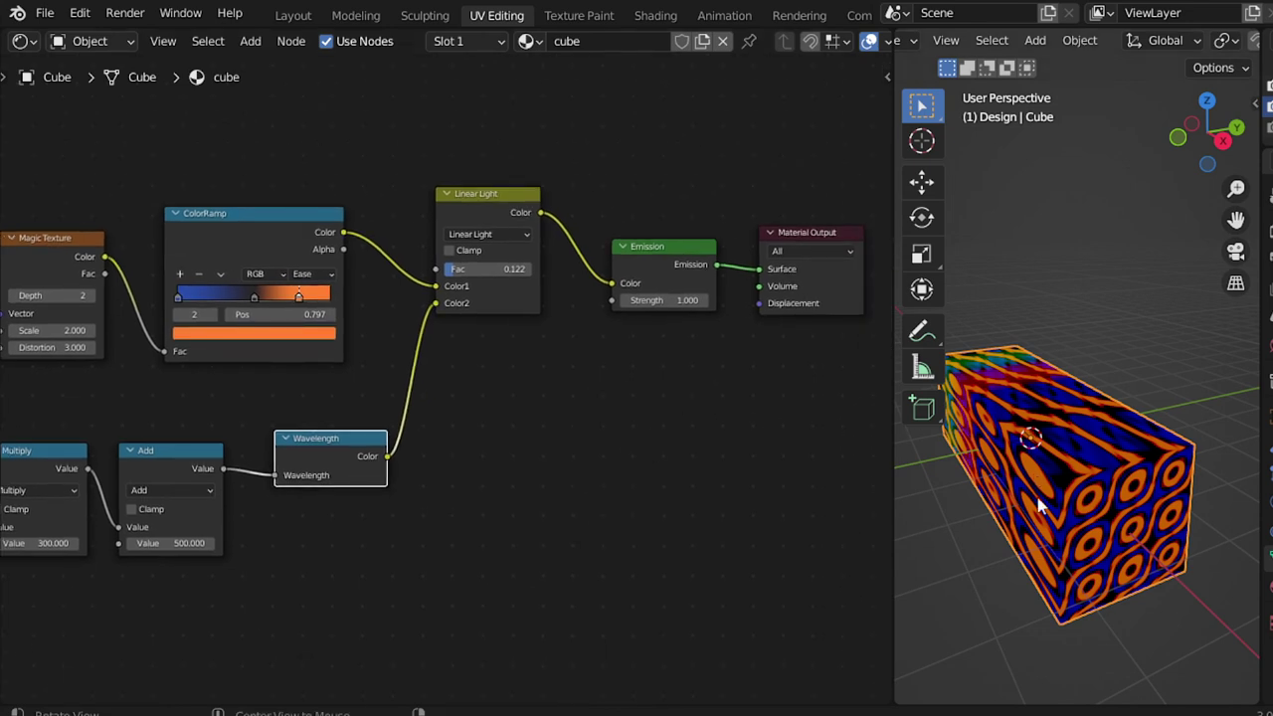
pyautogui.moveTo(1038, 502); pyautogui.dragTo(1202, 491, button='middle')
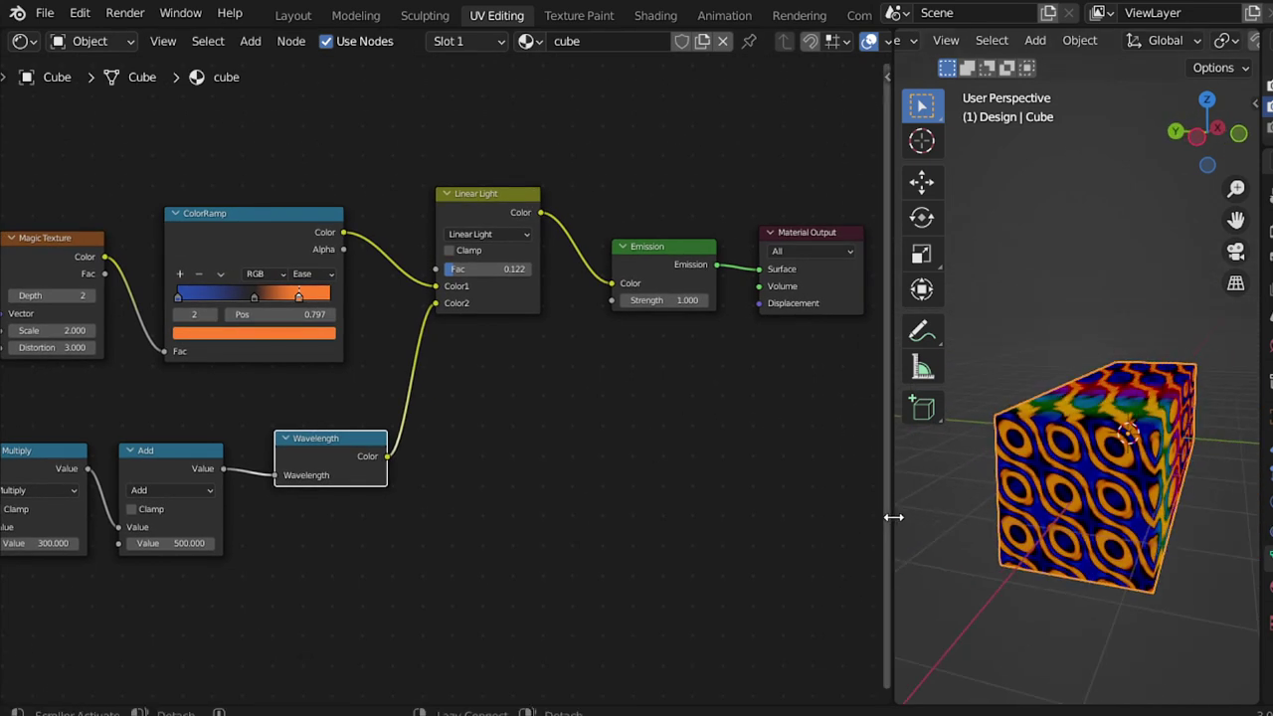
pyautogui.moveTo(889, 514); pyautogui.dragTo(421, 464)
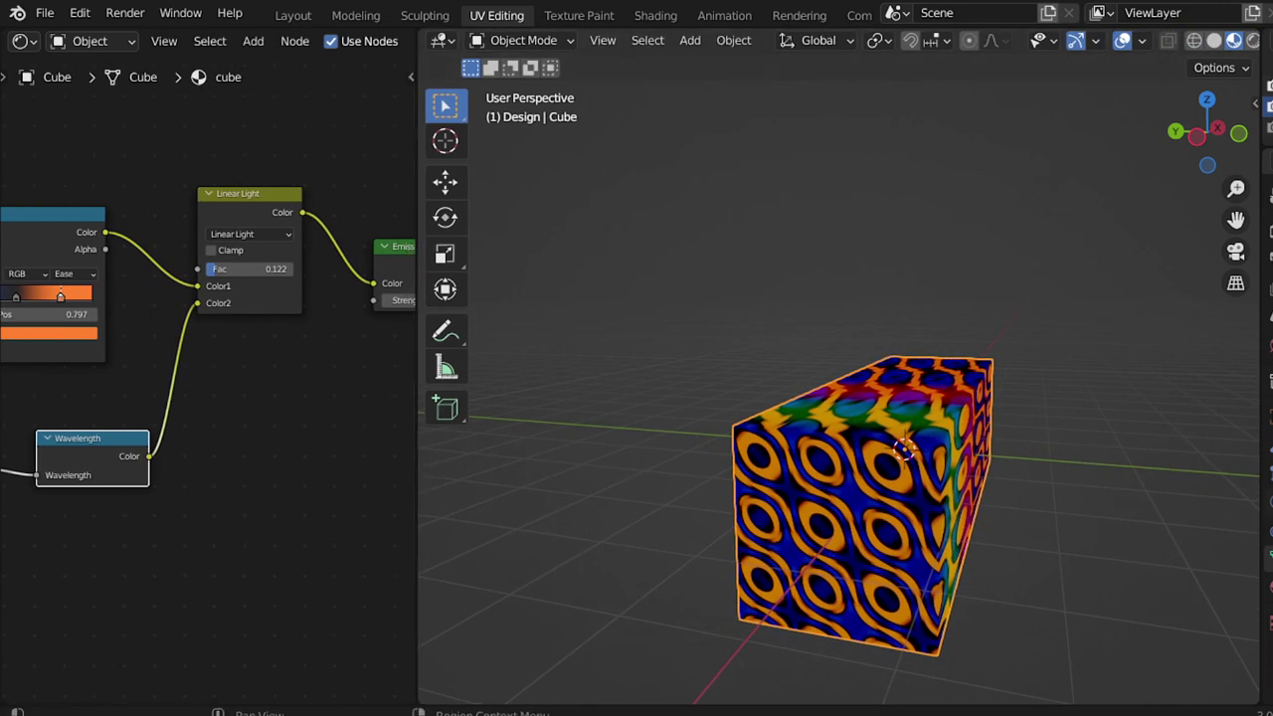